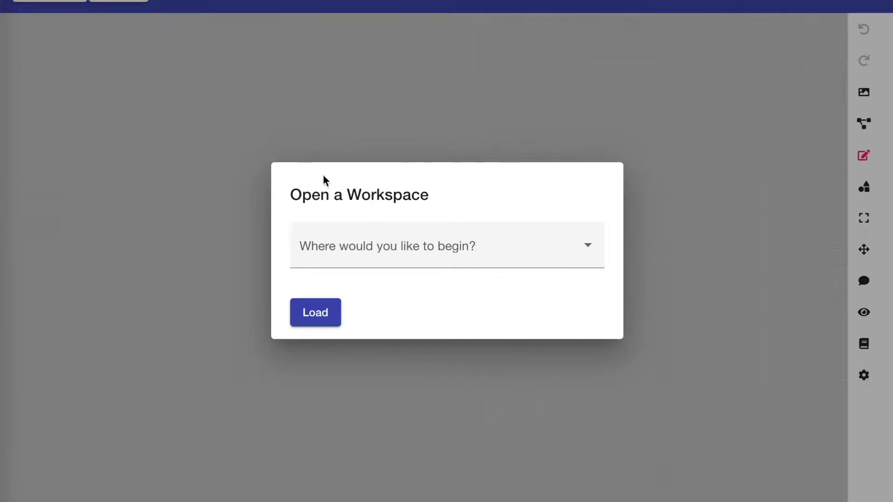
Step: Load an example workspace and align the twill operation above the rectangle operation
left_click(424, 250)
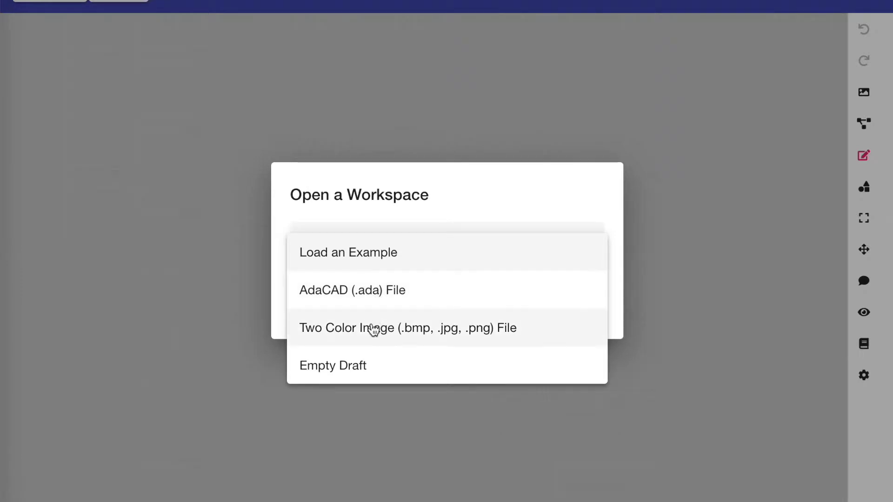
left_click(359, 255)
left_click(402, 185)
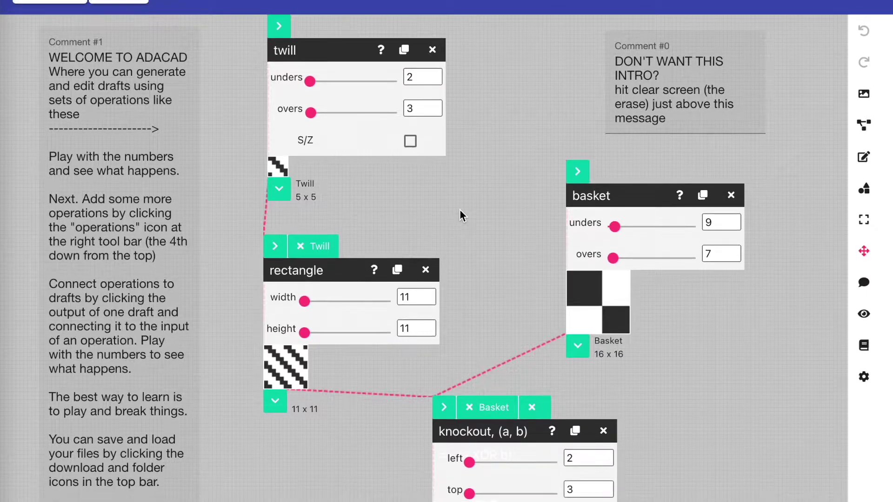
mouse_move(279, 24)
left_mouse_down()
mouse_move(325, 65)
mouse_move(251, 40)
mouse_move(412, 4)
mouse_move(397, 62)
mouse_move(211, 25)
mouse_move(270, 25)
left_mouse_up()
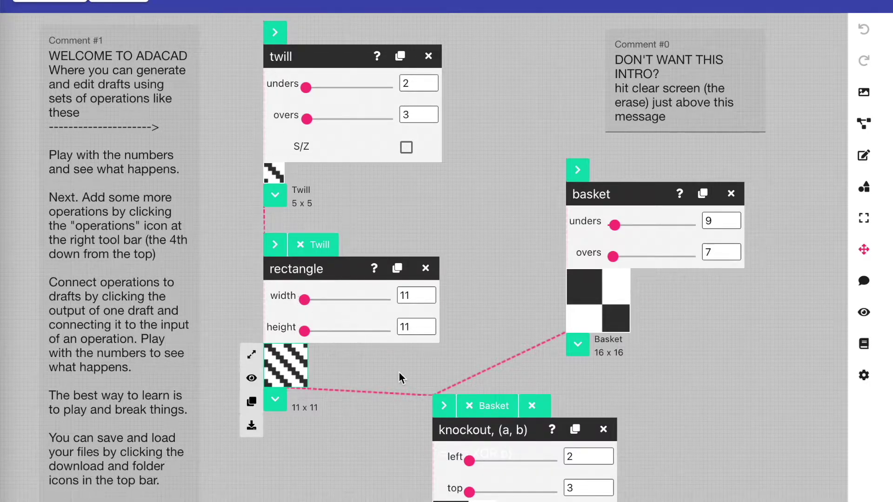
Step: Examine the chain of connected operations from the rectangle and basket to the tile operation's output draft
scroll(399, 372, "down", 2)
scroll(399, 372, "down", 6)
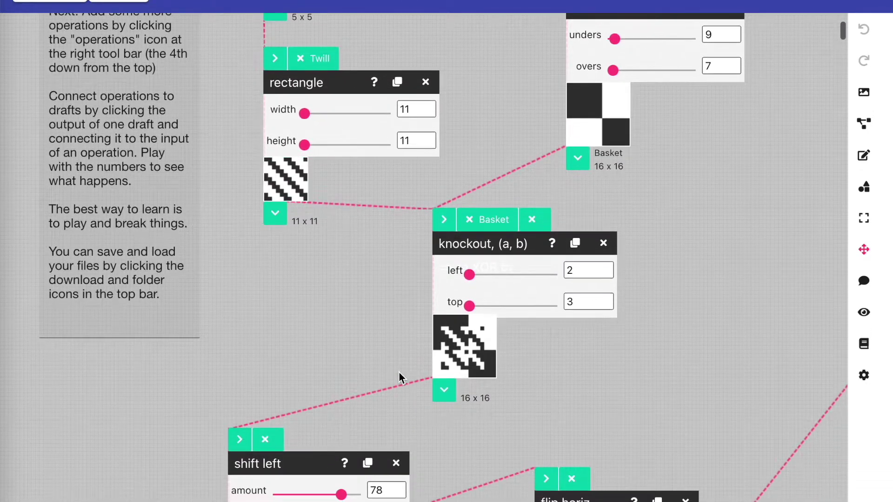
scroll(398, 372, "down", 5)
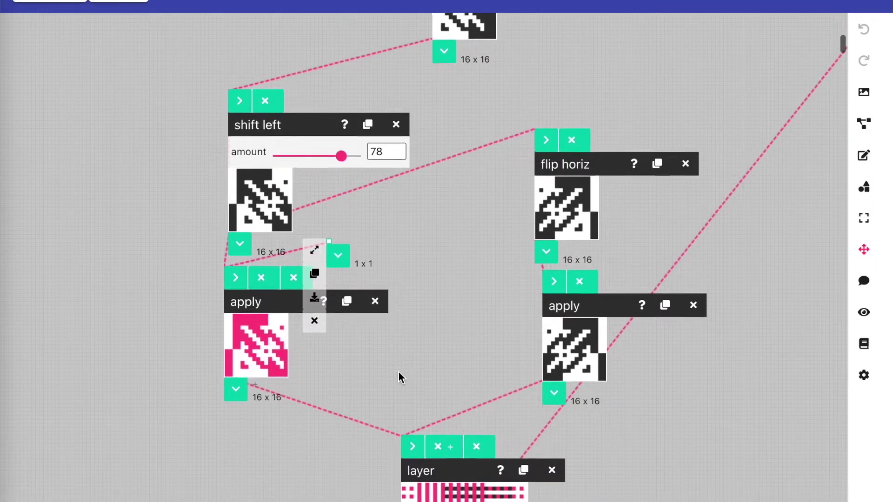
scroll(398, 372, "right", 3)
scroll(398, 372, "right", 6)
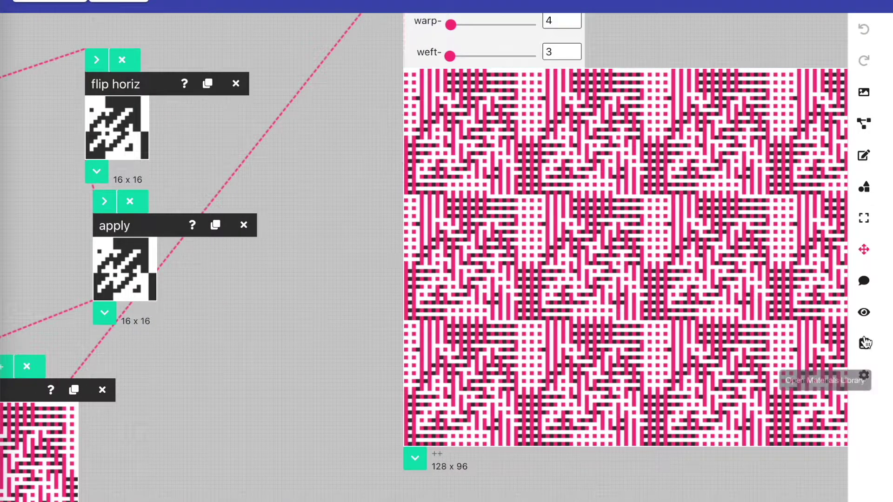
Step: Show the workspace view controls, move them clear of the drafts, and zoom out to see nearly the whole operation network
left_click(864, 312)
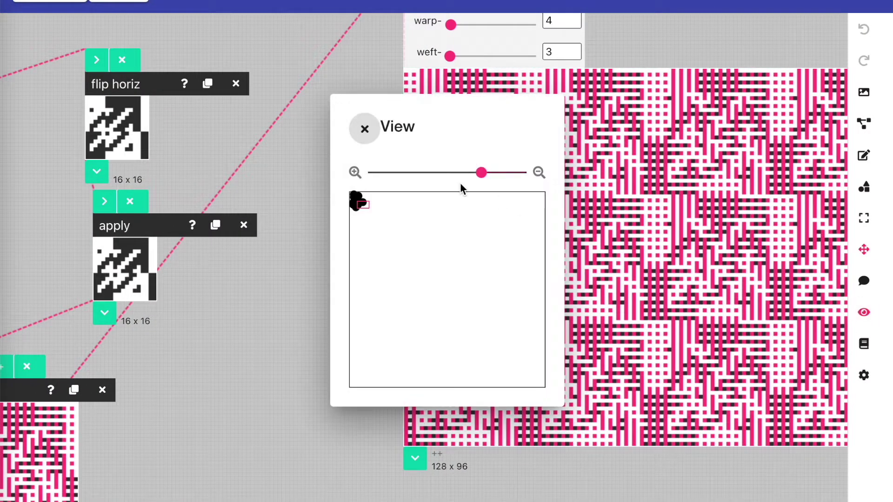
left_click_drag(416, 123, 680, 227)
left_click(768, 279)
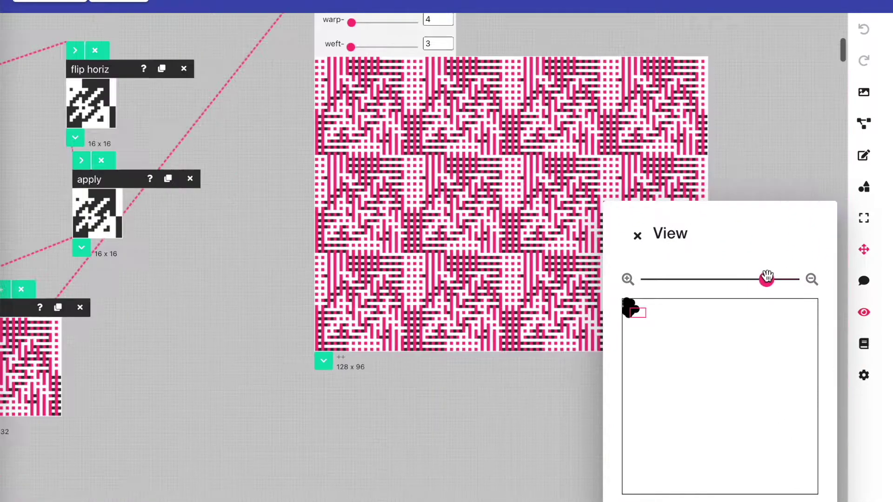
left_click_drag(776, 274, 792, 279)
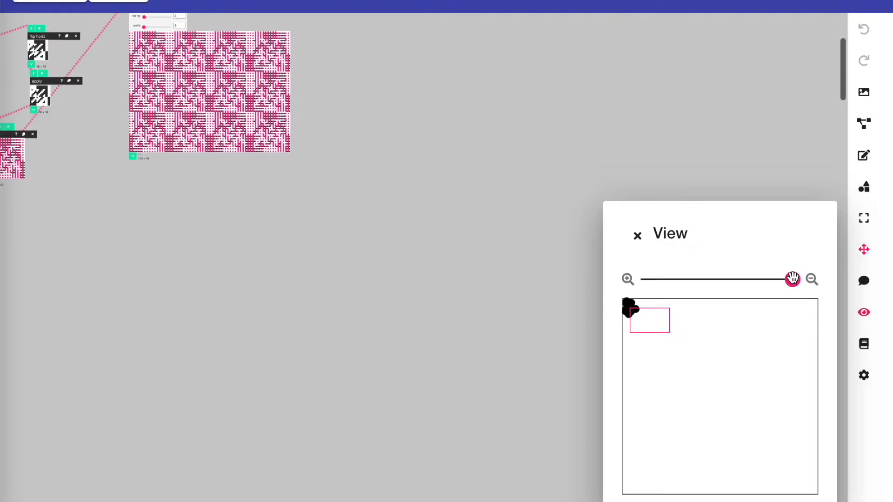
mouse_move(662, 315)
left_mouse_down()
mouse_move(675, 323)
mouse_move(696, 369)
mouse_move(631, 355)
mouse_move(677, 346)
mouse_move(700, 323)
mouse_move(670, 323)
left_mouse_up()
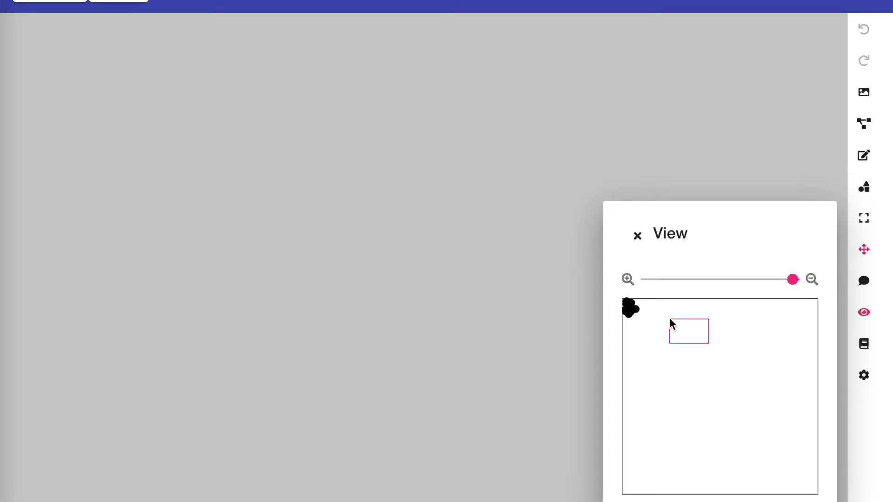
left_click_drag(678, 328, 608, 290)
scroll(351, 238, "up", 2)
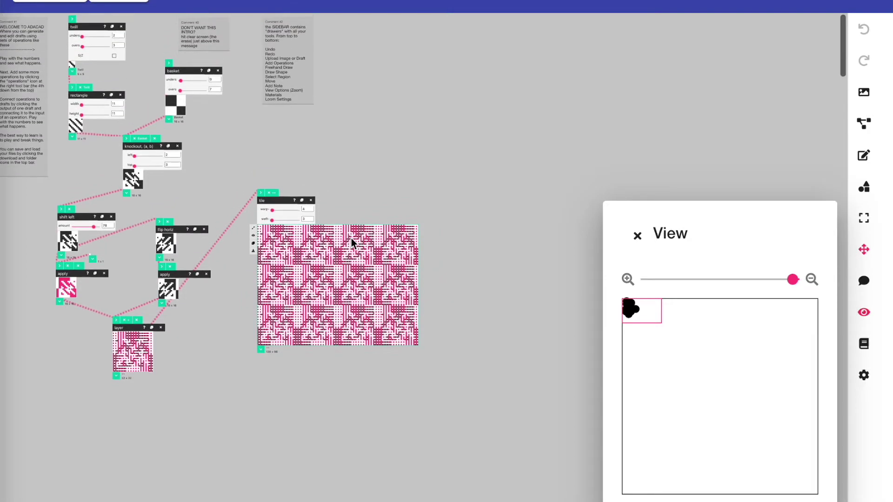
left_click_drag(792, 279, 786, 279)
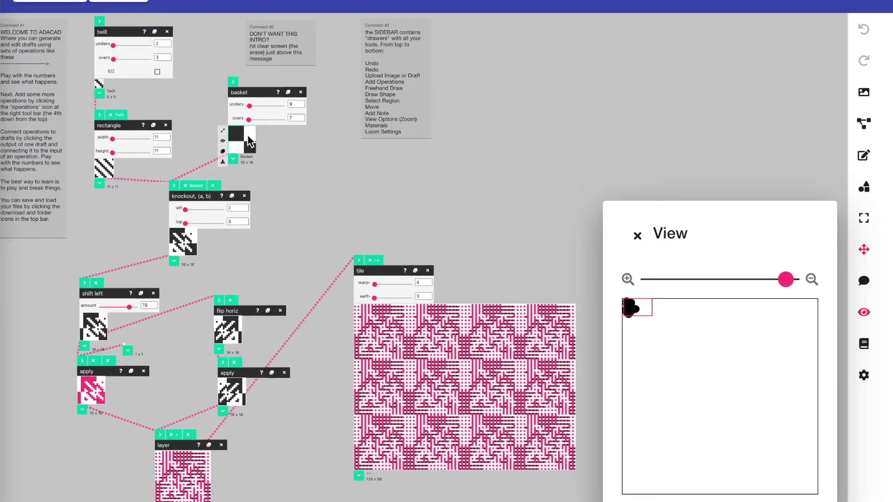
Step: Set the basket operation's unders to 11
mouse_move(176, 245)
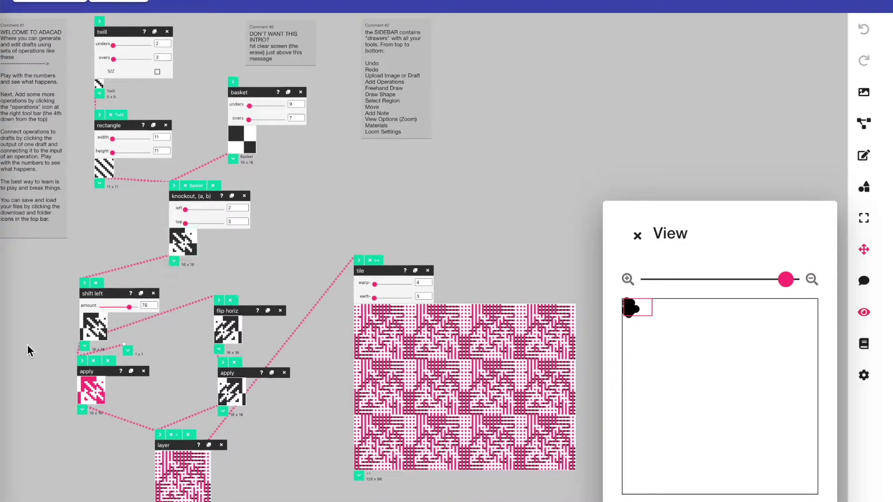
mouse_move(363, 364)
left_click(297, 102)
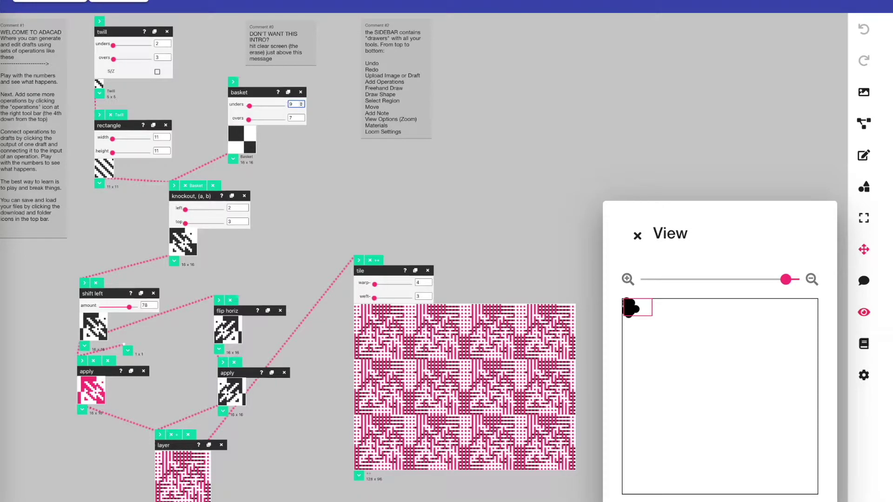
key("Down")
key("Down")
key("Down")
key("Up")
key("Up")
key("Up")
key("Up")
key("Up")
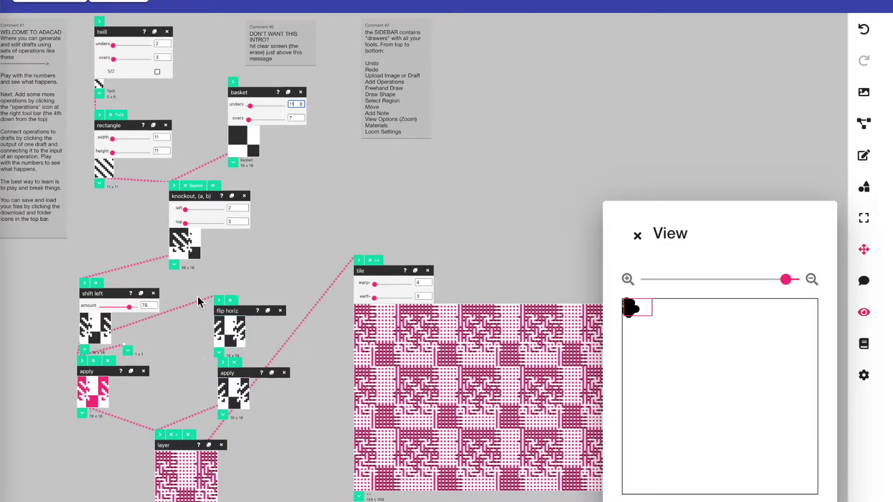
Step: Set the shift left operation's amount to 65
left_click(144, 305)
key("Down")
key("Down")
key("Down")
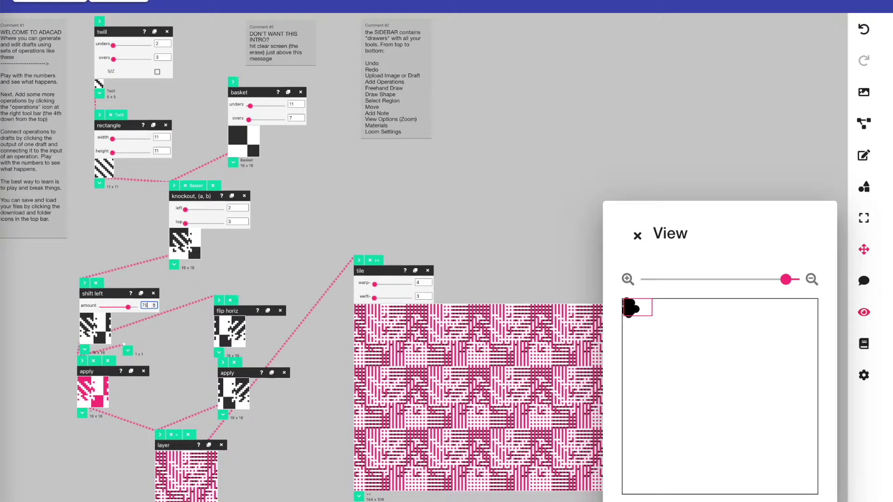
key("Down")
key("Down")
key("Down")
key("Down")
key("Down")
key("Down")
key("Down")
key("Down")
key("Down")
key("Down")
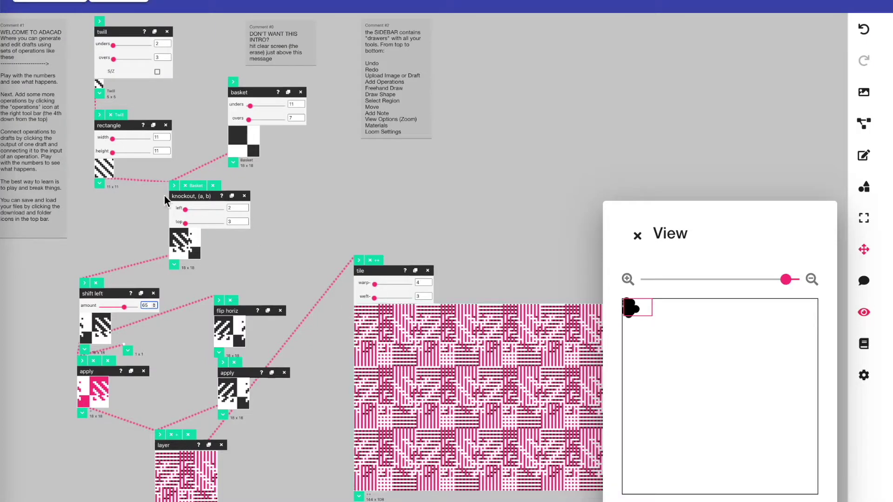
Step: Set the twill operation's overs to 2
left_click(159, 137)
left_click(157, 56)
key("Up")
key("BackSpace")
type("1")
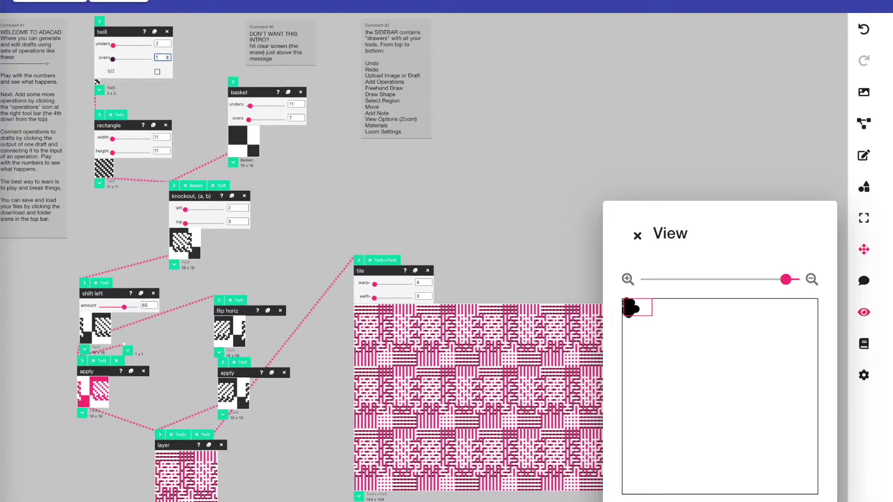
key("Up")
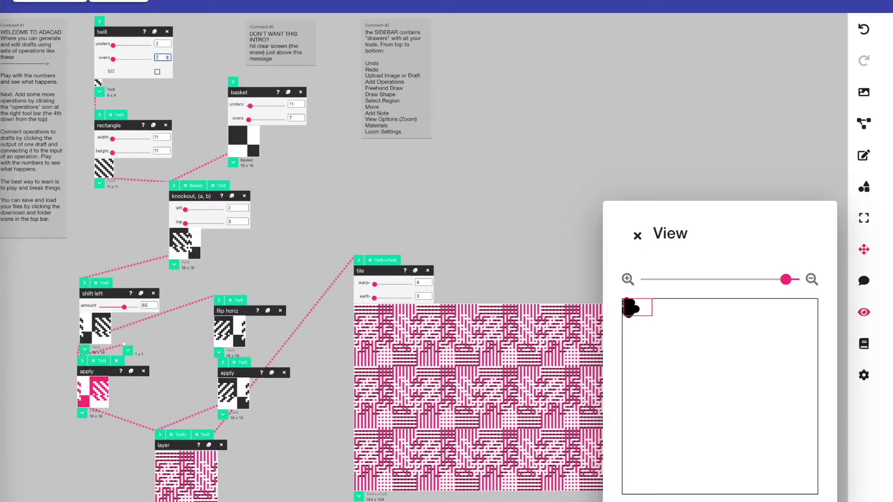
Step: Close the view controls and clear the entire example from the workspace
scroll(242, 181, "down", 3)
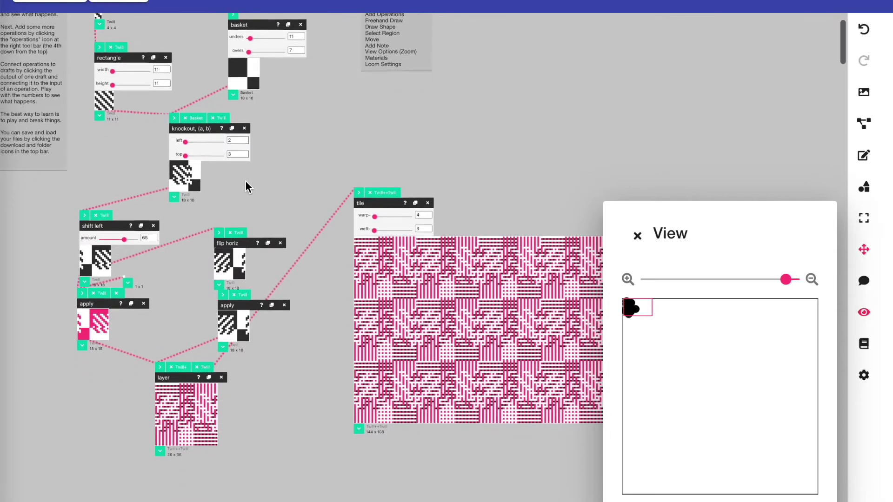
scroll(246, 186, "up", 3)
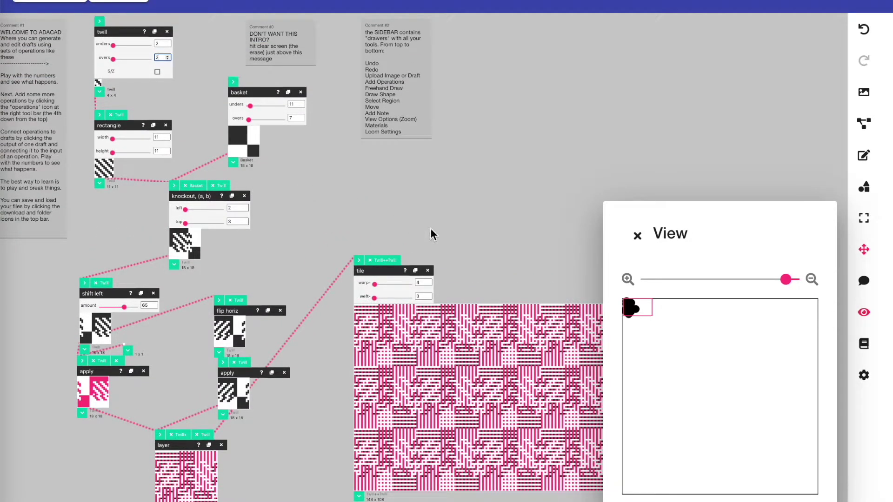
left_click(637, 237)
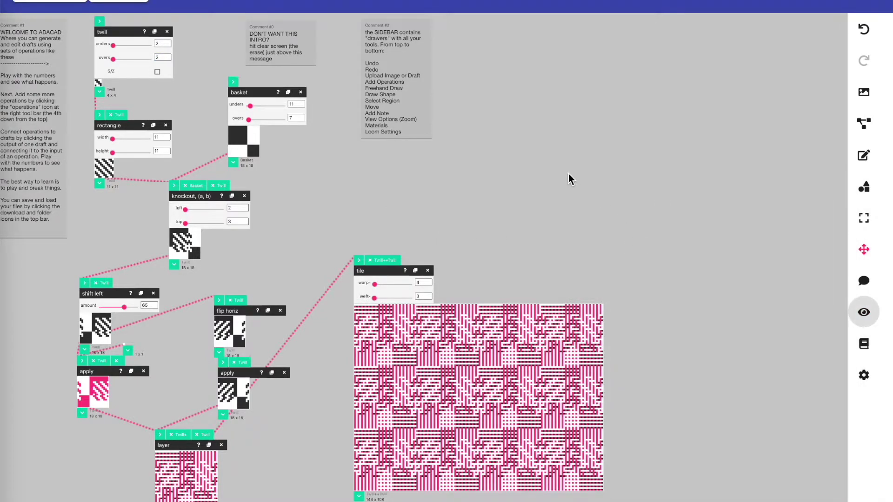
left_click(714, 7)
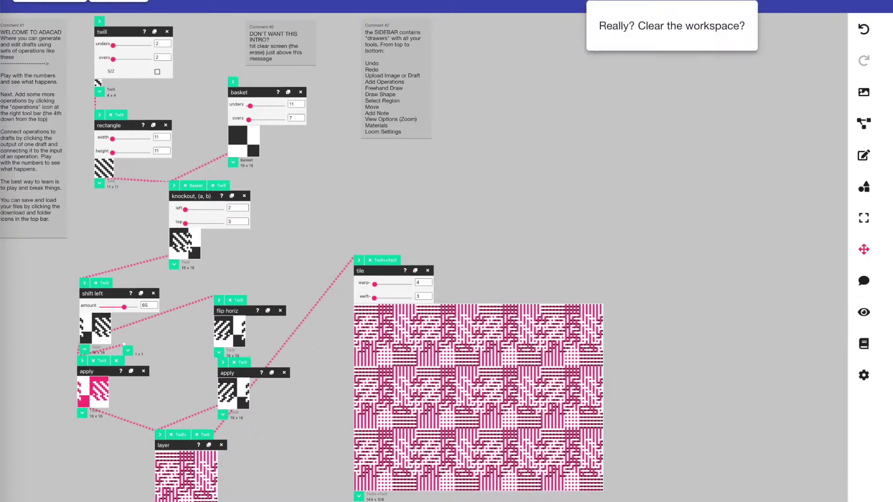
left_click(613, 32)
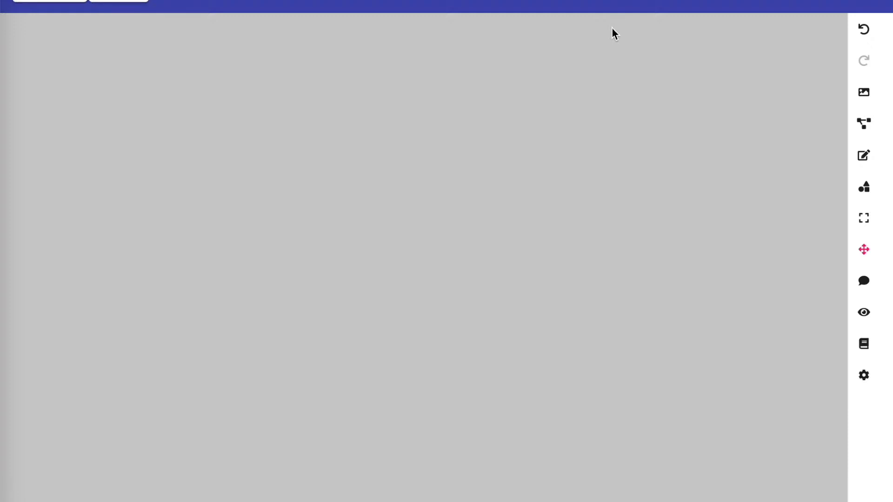
left_click(672, 3)
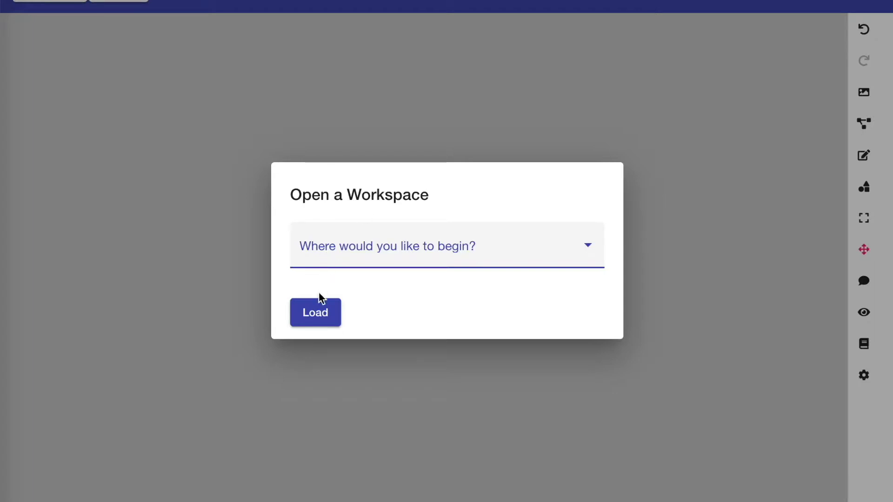
left_click(345, 261)
left_click(302, 212)
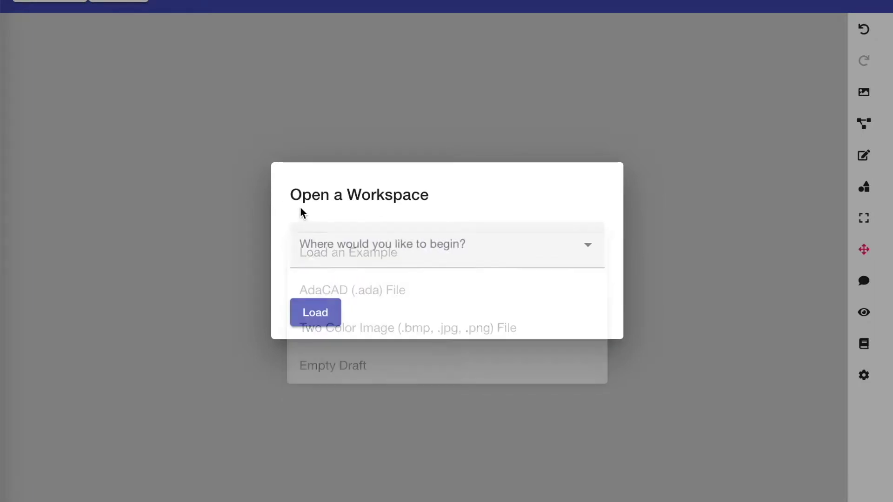
left_click(266, 140)
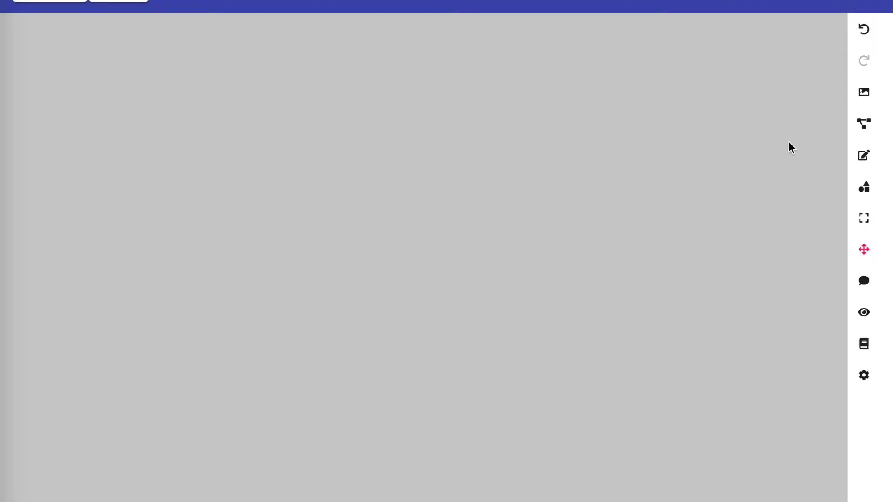
Step: Add a twill operation to the empty workspace and browse the available structure, block design and transformation operations
left_click(863, 125)
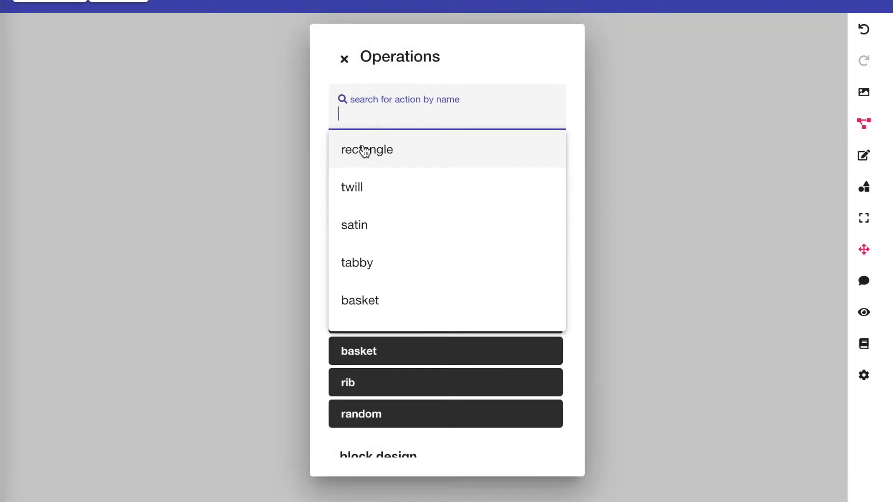
left_click(354, 188)
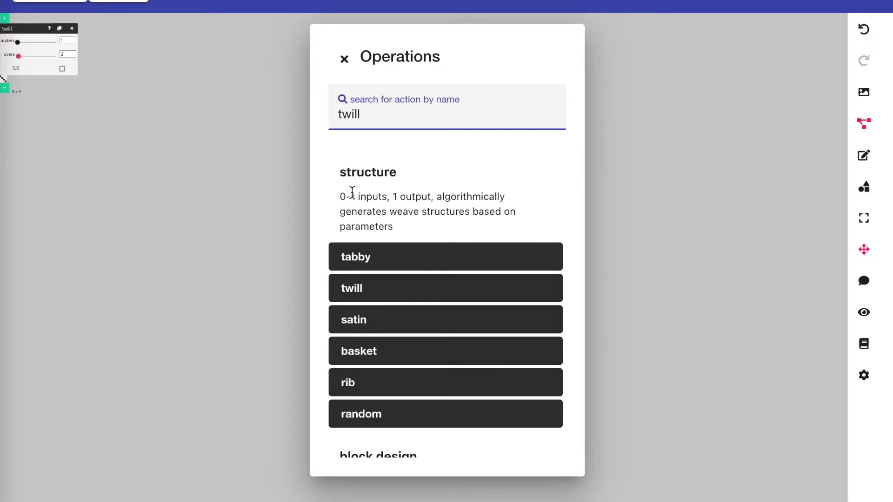
scroll(378, 206, "down", 5)
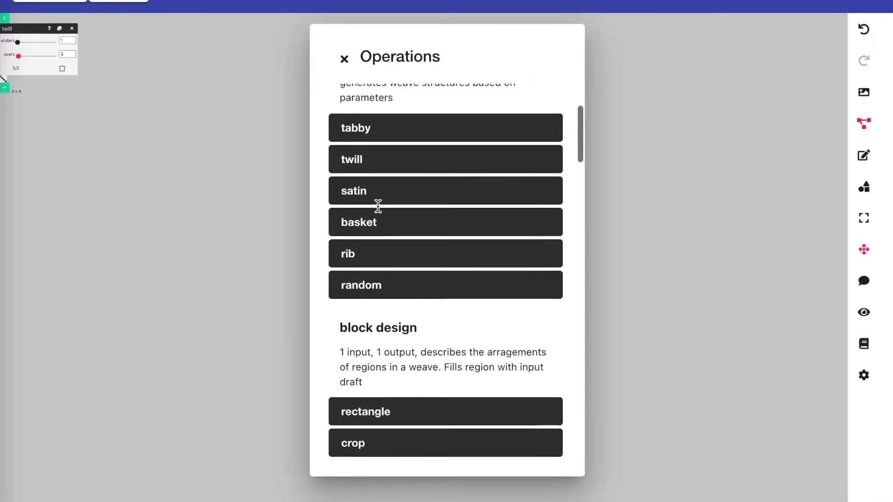
scroll(377, 206, "down", 6)
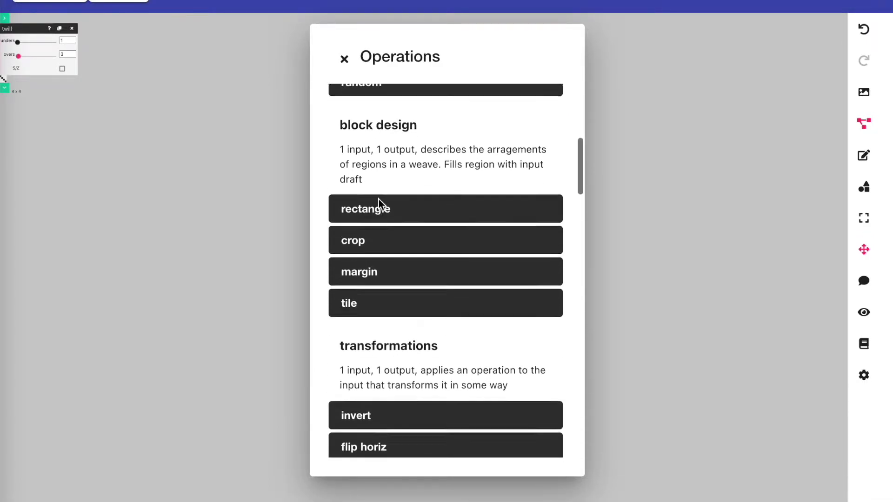
scroll(378, 198, "down", 4)
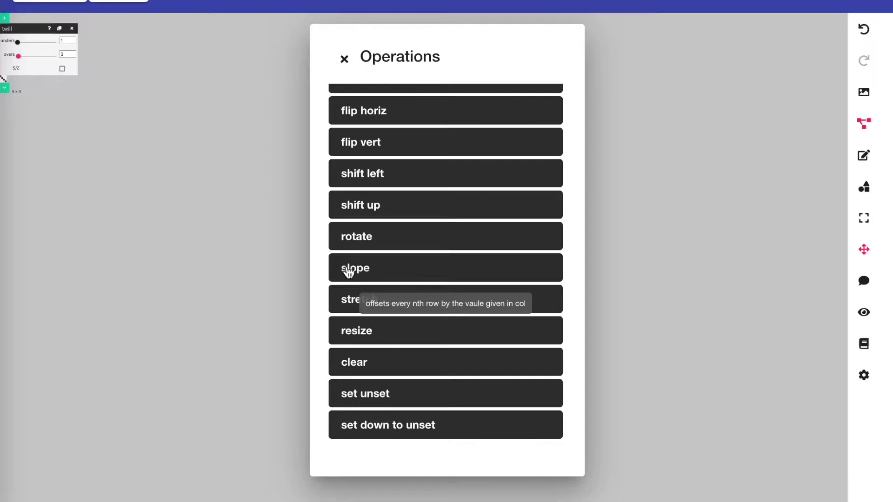
scroll(344, 270, "up", 3)
scroll(349, 272, "up", 1)
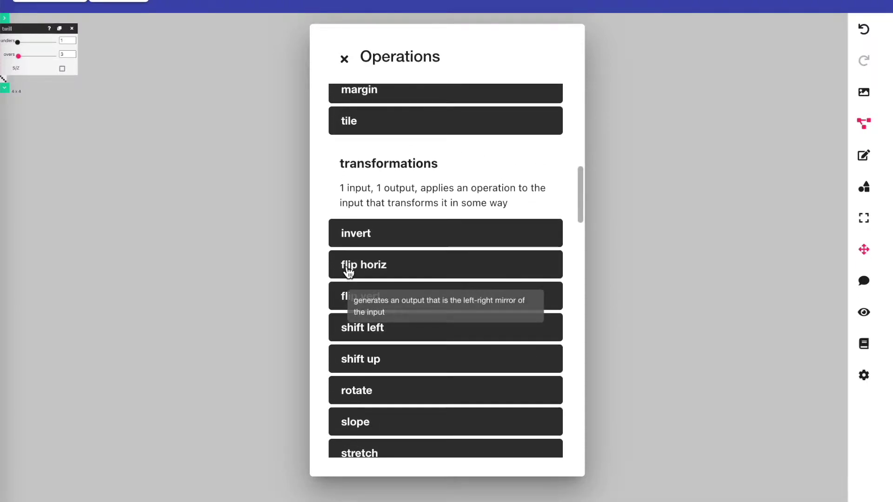
Step: Move the twill operation away from the workspace corner and open its help description
left_click_drag(6, 19, 64, 49)
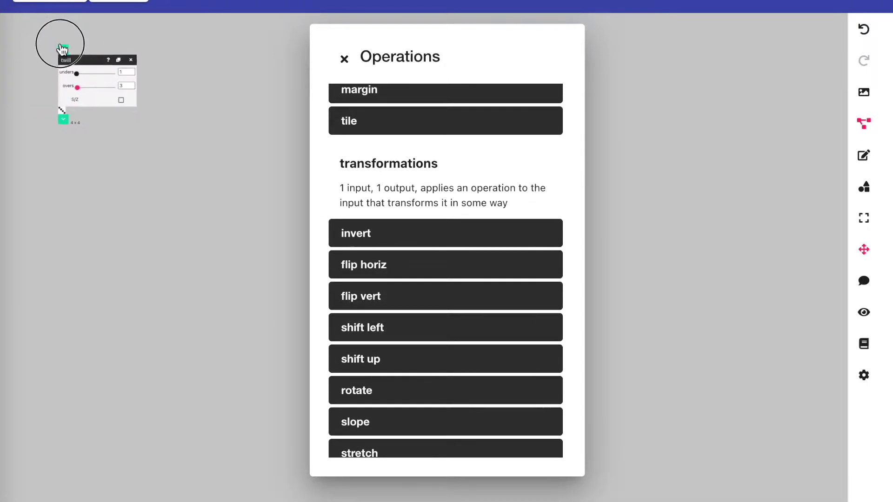
left_click(110, 60)
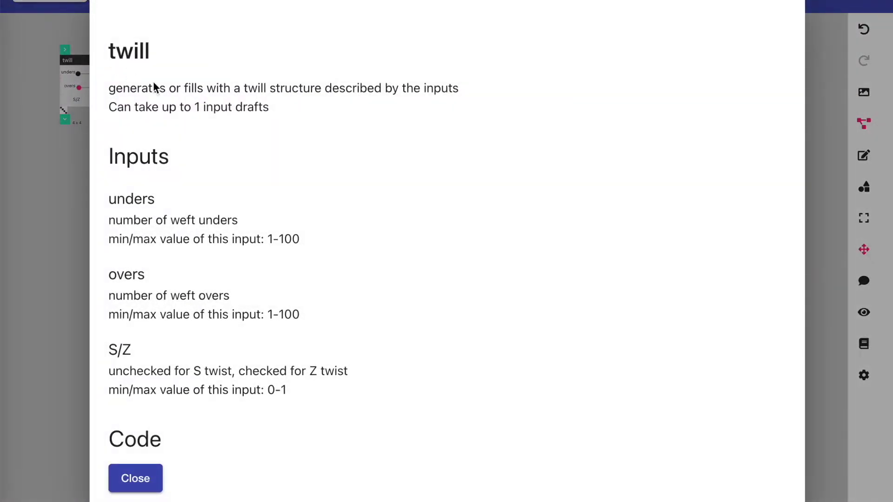
Step: Read the twill operation's help from its inputs through its code, and close the help and the operations list
scroll(211, 127, "down", 3)
scroll(211, 127, "up", 3)
scroll(191, 284, "down", 3)
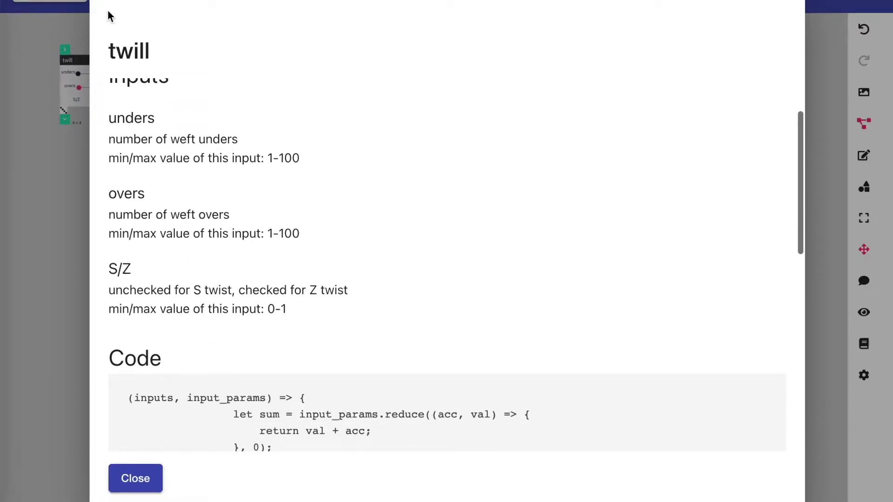
scroll(163, 303, "down", 10)
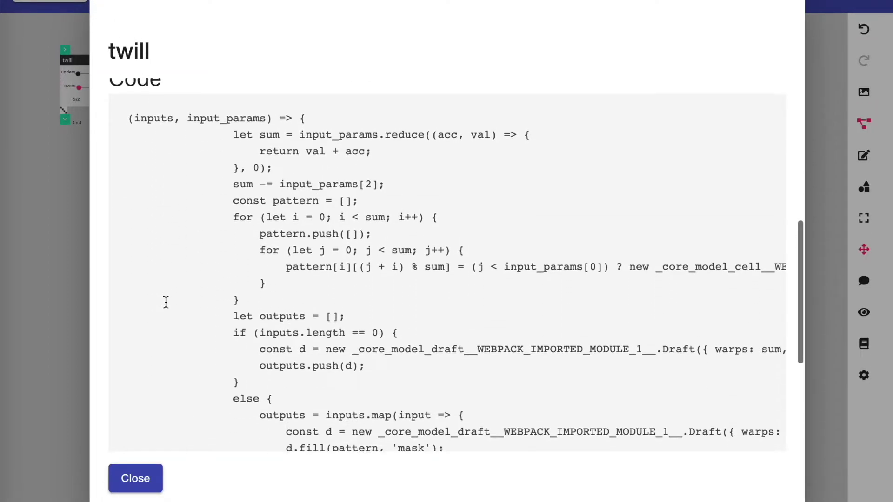
scroll(166, 302, "down", 3)
scroll(168, 143, "up", 10)
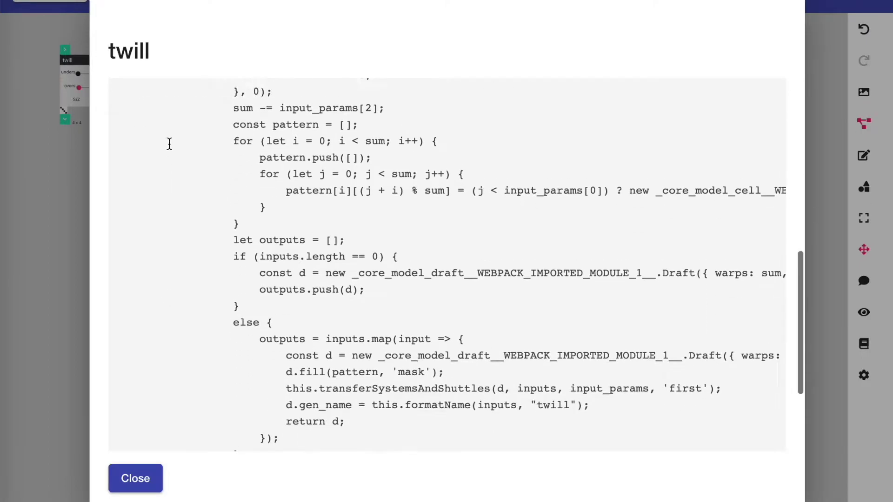
left_click(134, 475)
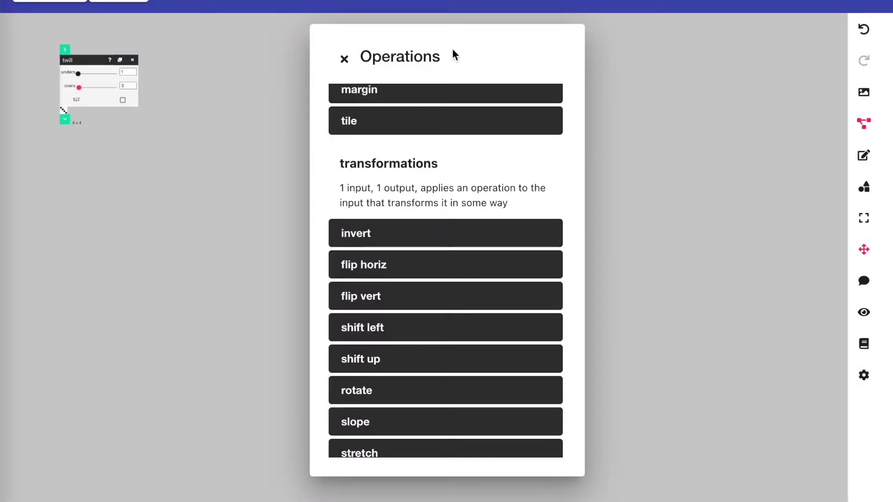
left_click(345, 59)
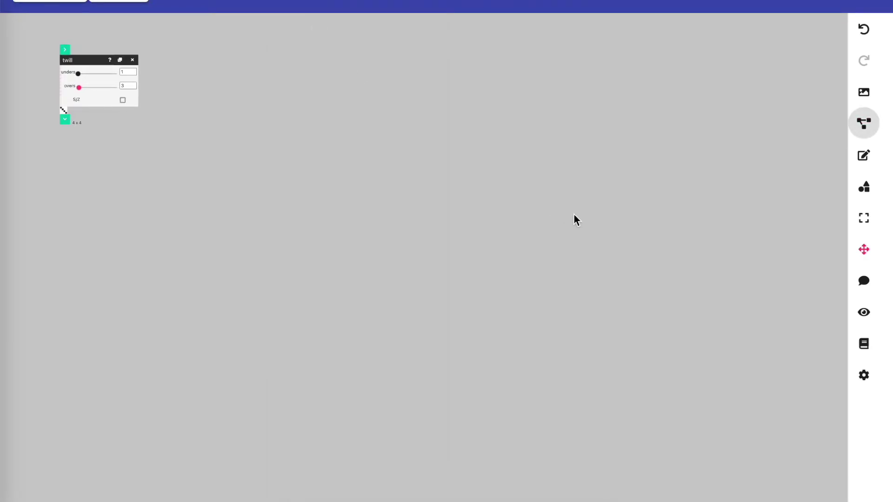
Step: Draw a blank draft about 27 ends by 25 pics beside the twill operation and look at it in the detail editor
left_click(861, 222)
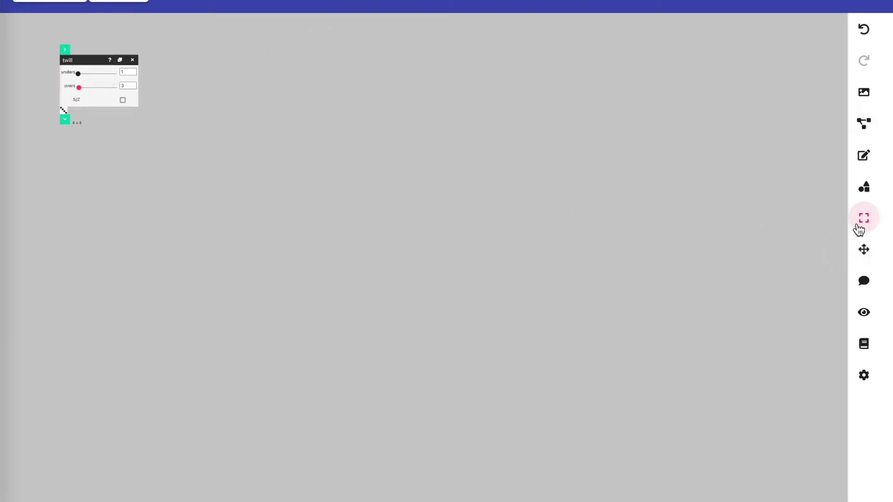
left_click_drag(238, 71, 273, 108)
double_click(217, 78)
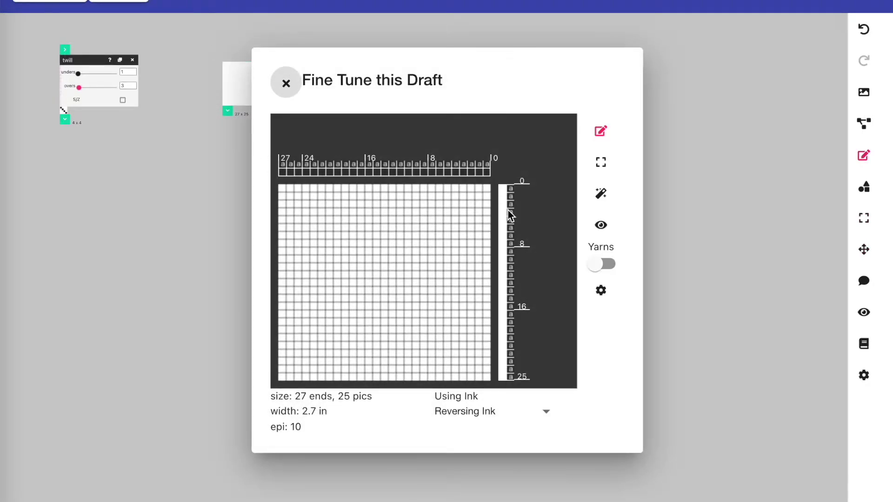
left_click(284, 83)
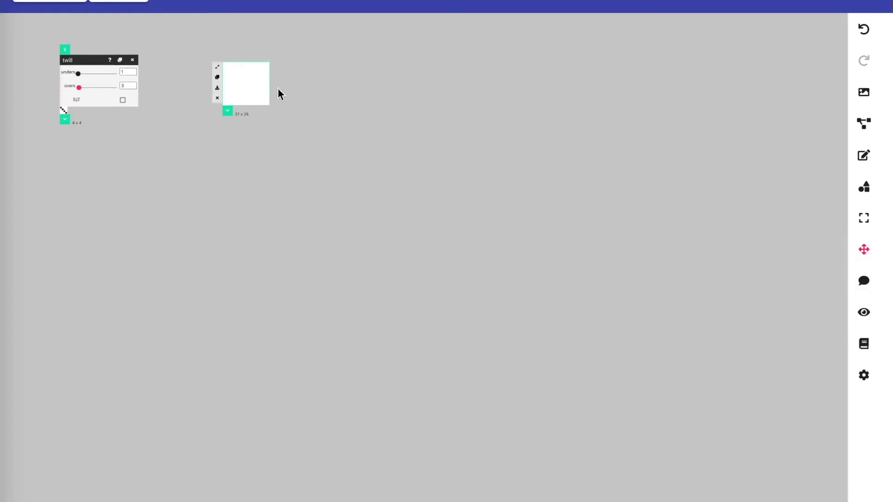
Step: Reopen the blank draft for fine tuning, mark scattered heddles up and assign the pink conductive material to several weft rows
mouse_move(218, 87)
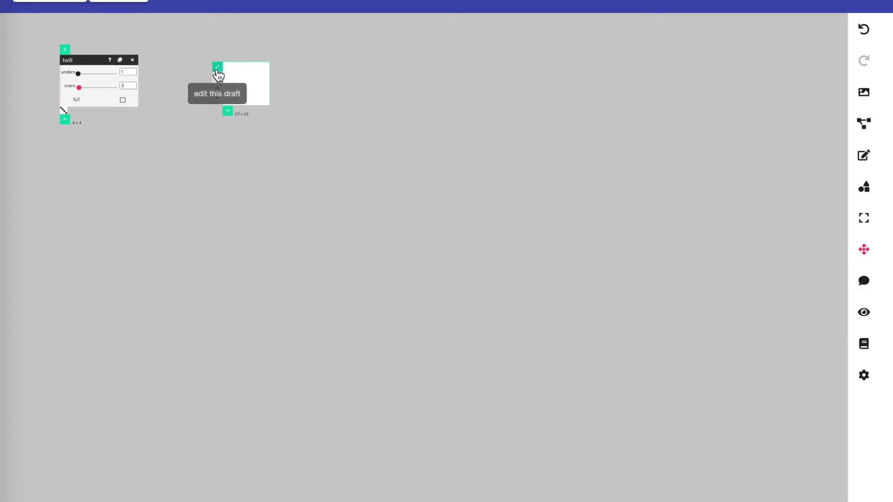
left_click(217, 71)
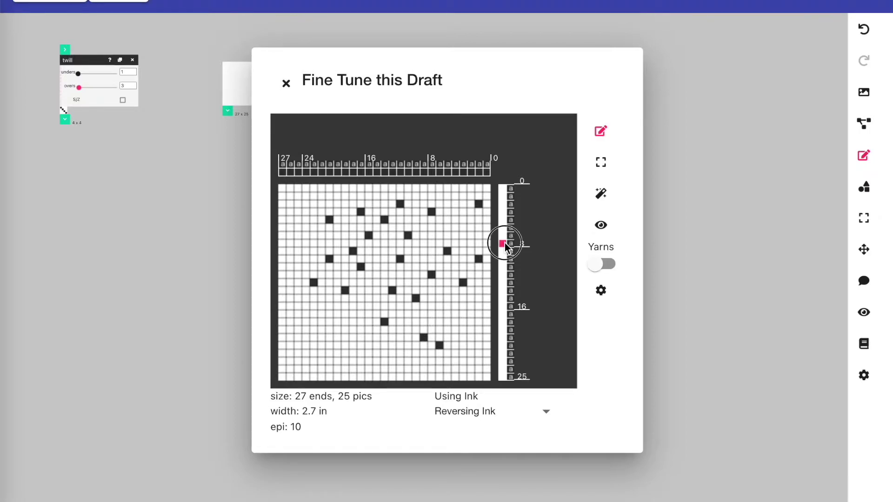
left_click(502, 330)
mouse_move(523, 320)
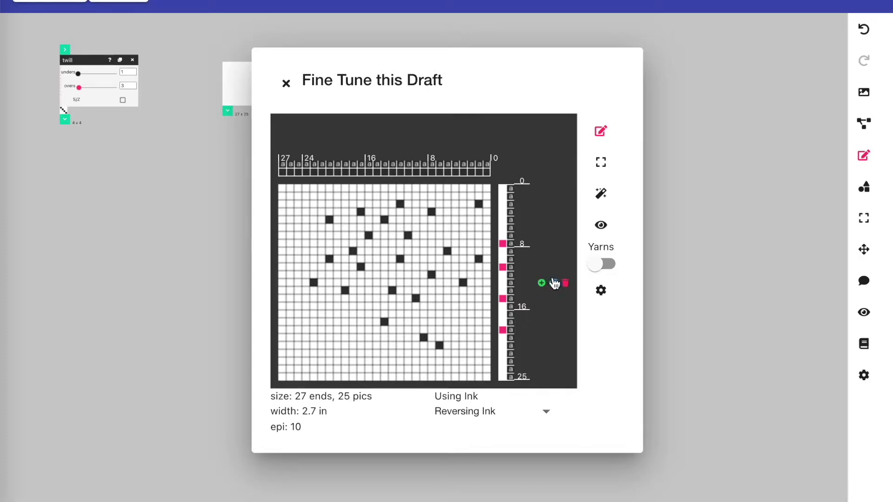
Step: Add the pink conductive material after shuttle 0 in the weft materials repeat and apply the repeat to the draft
left_click(602, 199)
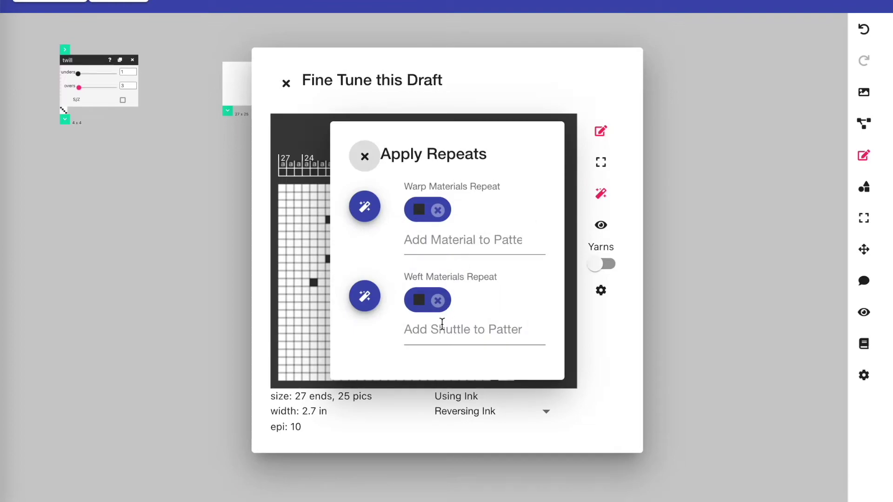
left_click(440, 330)
left_click(436, 442)
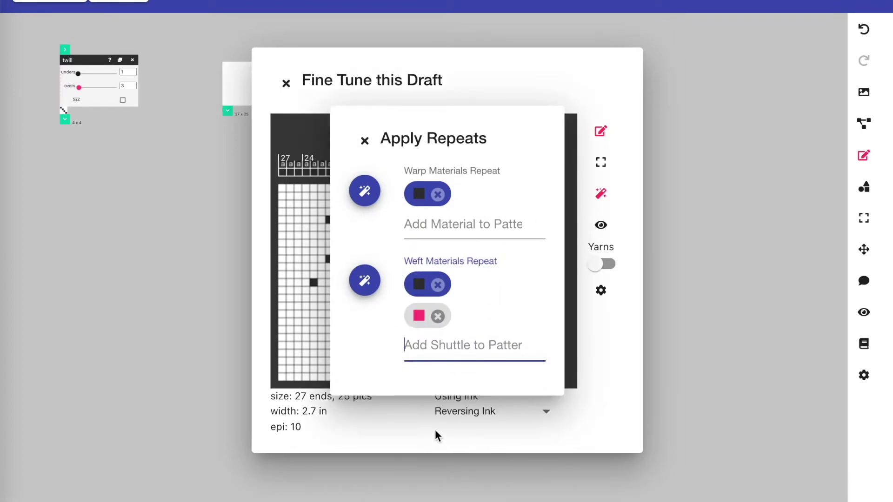
left_click(365, 282)
left_click_drag(402, 141, 628, 101)
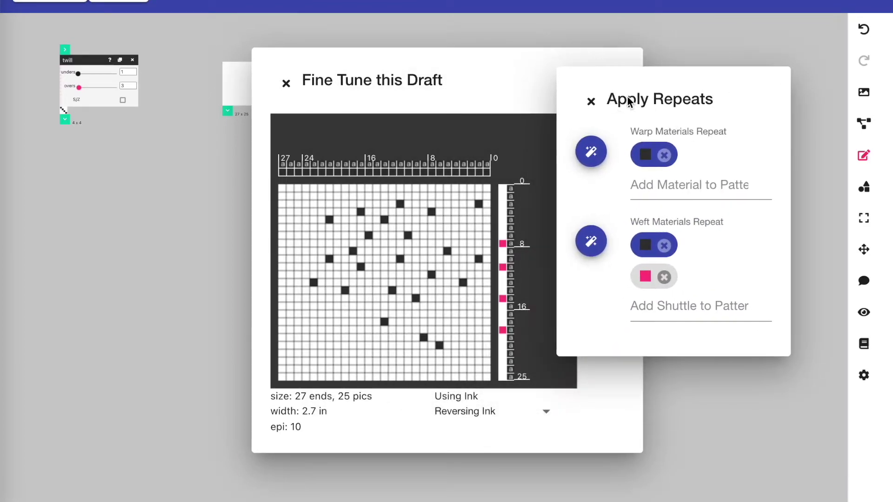
left_click(595, 241)
left_click(591, 101)
Step: Mark more scattered heddles up in the draft, switch on the yarns view to check the weft paths, and close the draft
left_click(604, 270)
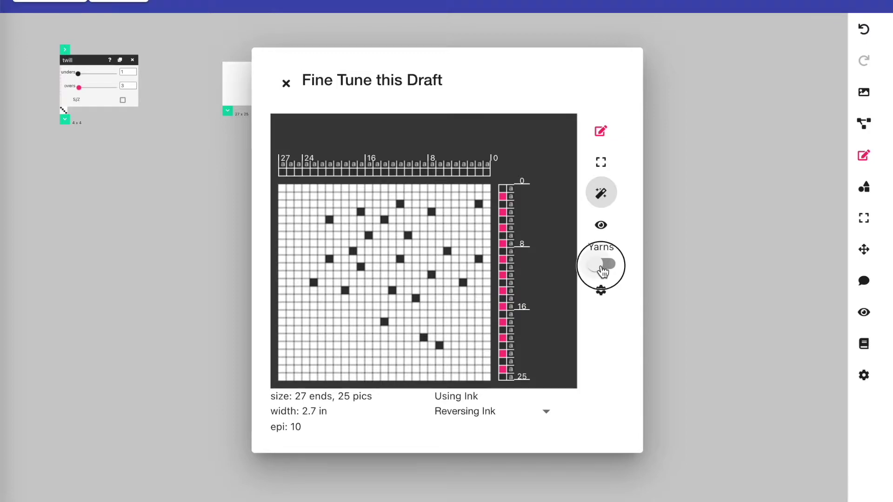
left_click(603, 269)
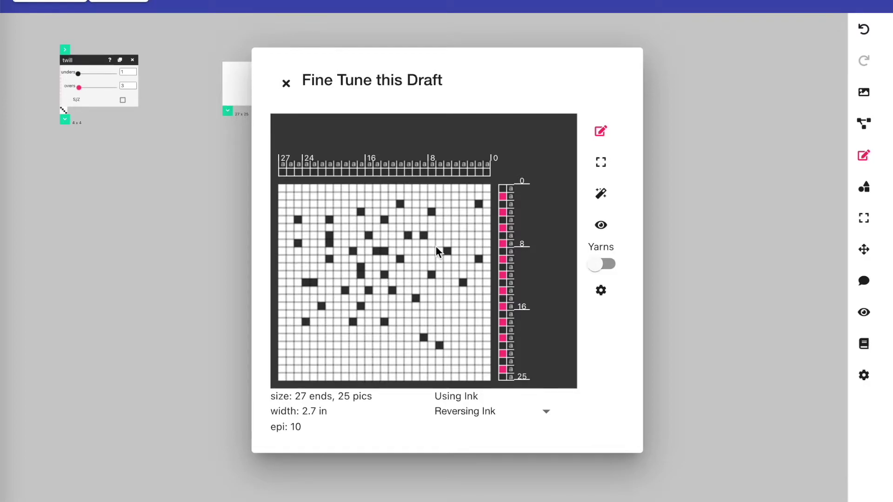
left_click(399, 291)
left_click(602, 266)
left_click(602, 268)
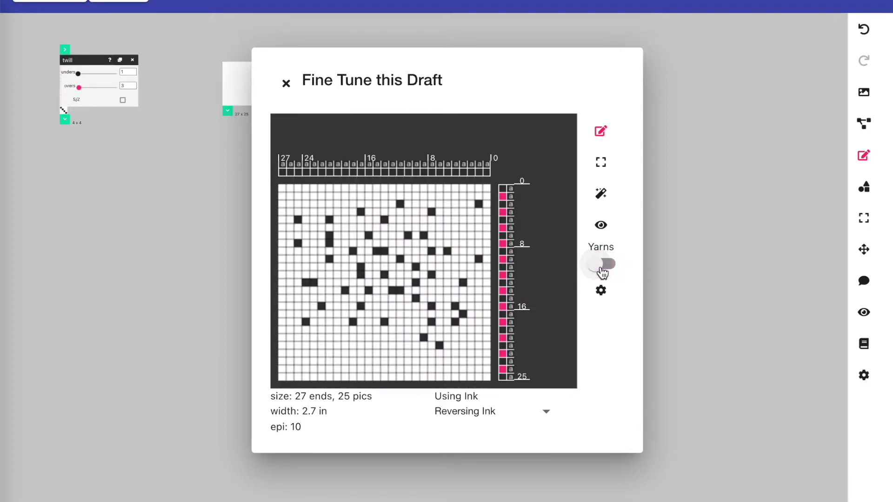
left_click(603, 268)
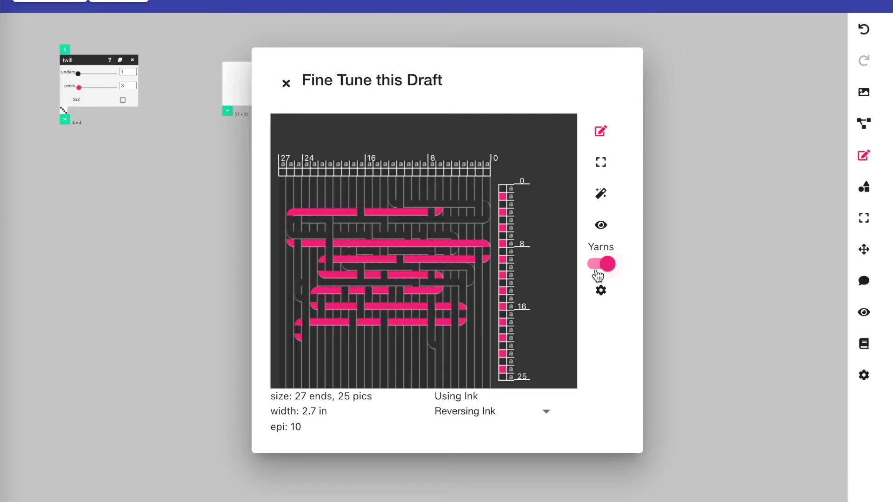
left_click(285, 83)
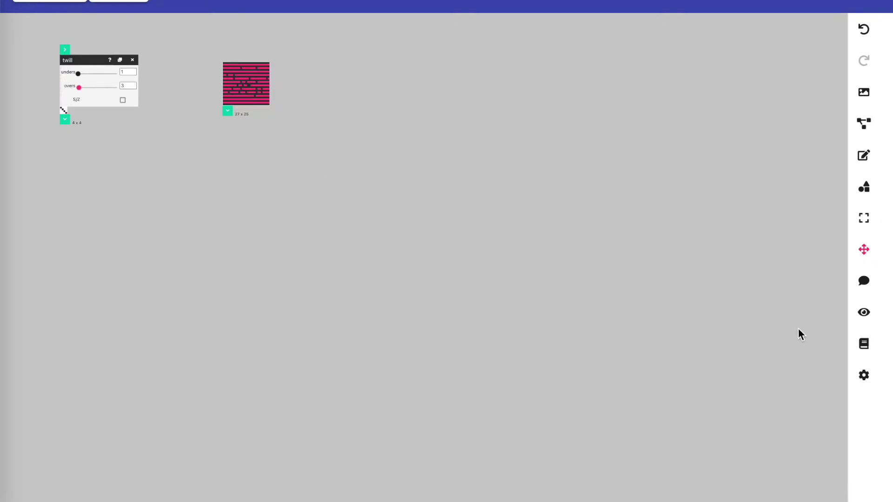
Step: Set the loom type to Shaft in the loom setup
left_click(873, 386)
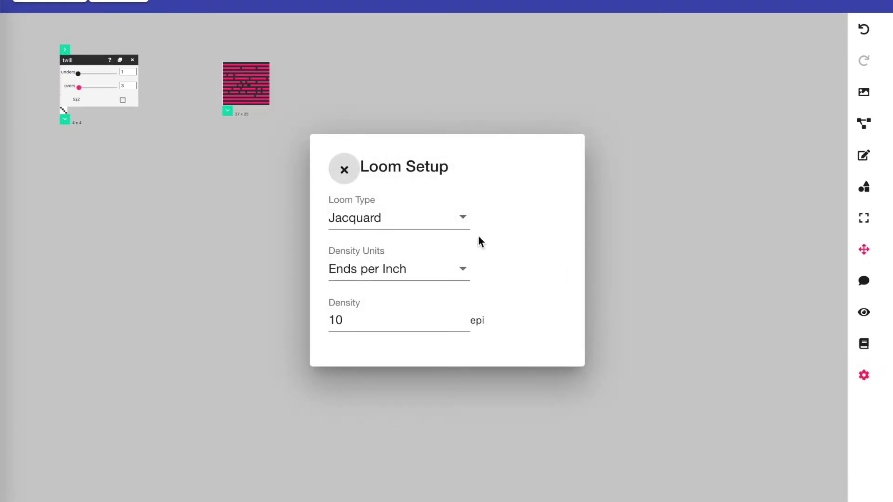
left_click(400, 216)
left_click(379, 174)
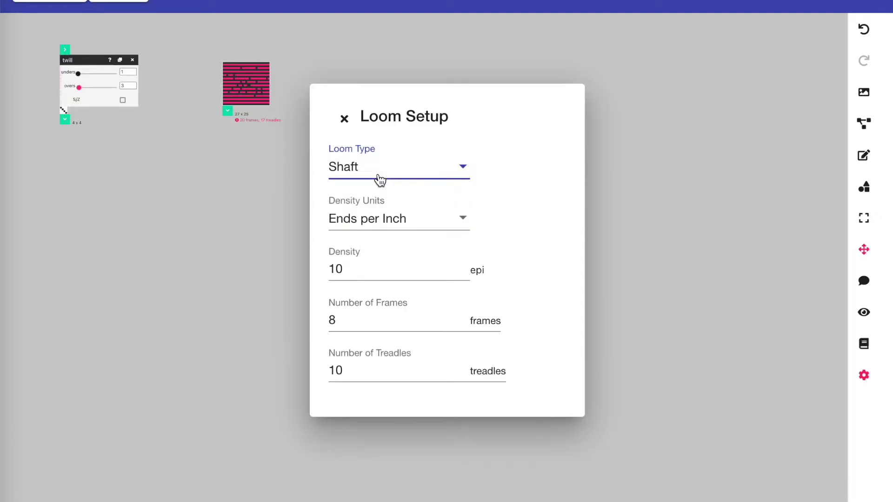
left_click(343, 120)
Step: Reopen the 27 x 25 draft for fine tuning and rethread several warp ends in the leftmost part of the threading
mouse_move(235, 88)
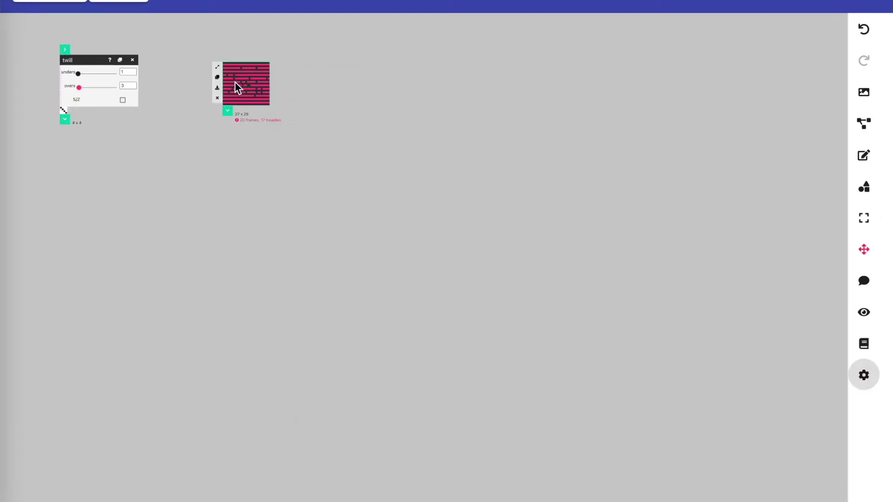
left_click(217, 69)
scroll(276, 286, "down", 3)
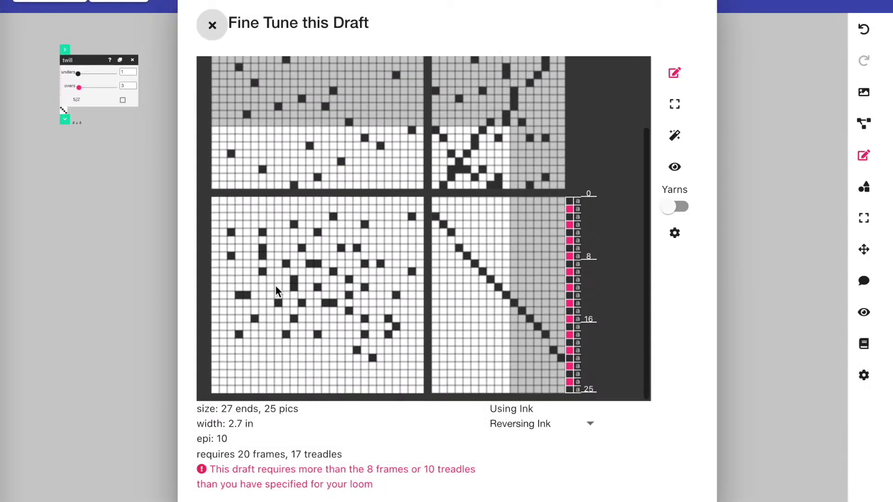
scroll(275, 285, "up", 3)
left_click(275, 286)
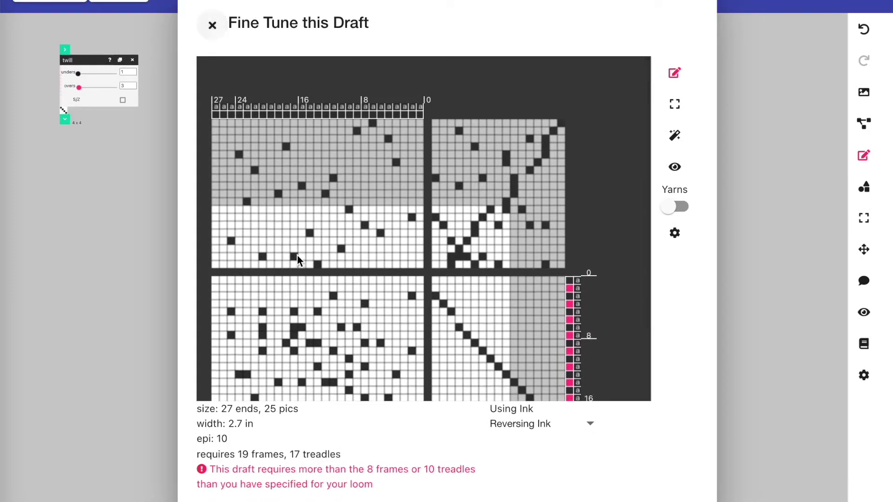
left_click(262, 224)
left_click(239, 249)
left_click(262, 257)
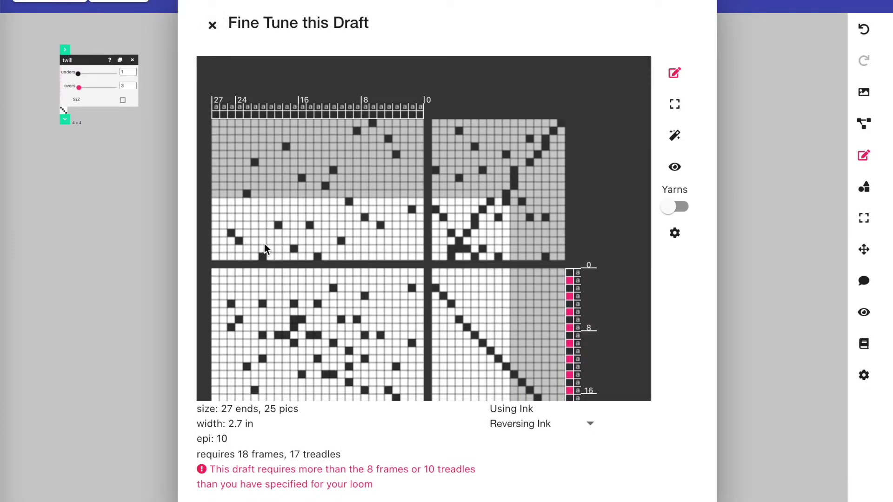
left_click(264, 243)
Step: Mark a tie-up cell and move several weft picks to other treadles in the upper part of the treadling
left_click(499, 236)
left_click(484, 295)
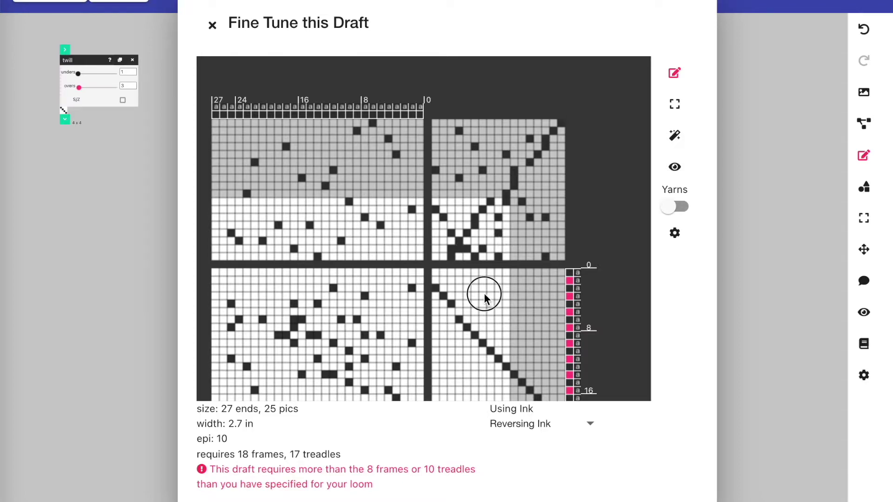
left_click(467, 325)
left_click(494, 342)
left_click(505, 320)
left_click(495, 305)
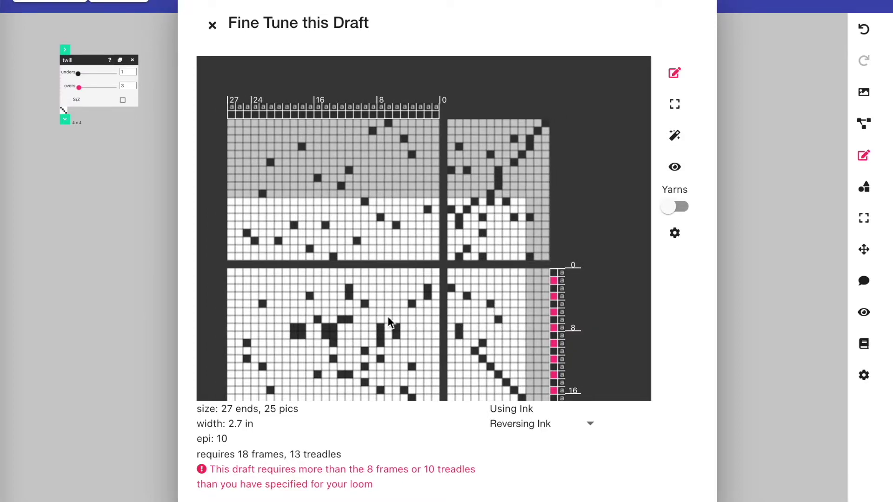
Step: Using Set Heddle Up, draw a zigzag threading on 8 frames and rework the treadling on 10 treadles, and close the draft
scroll(375, 316, "down", 3)
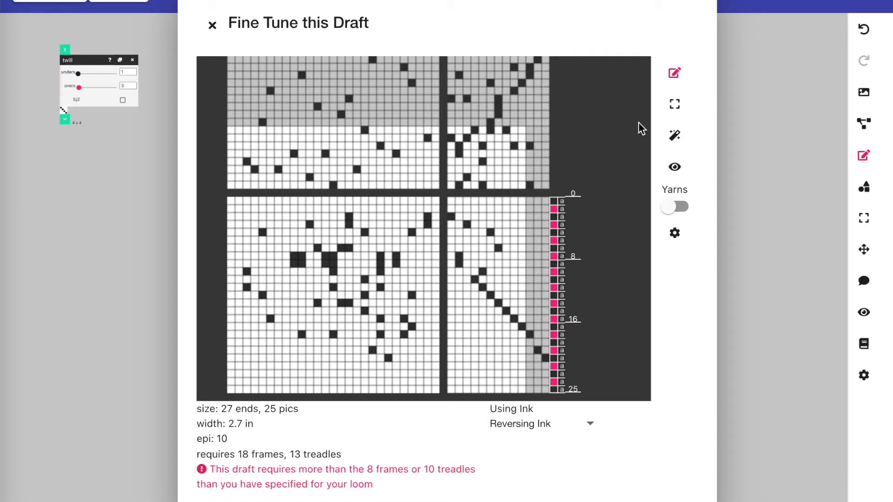
left_click(675, 75)
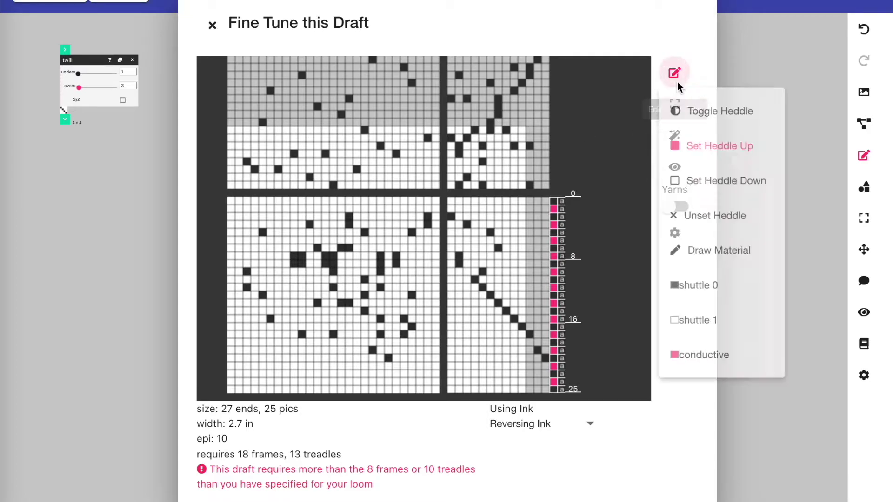
left_click(680, 152)
mouse_move(238, 188)
left_mouse_down()
mouse_move(271, 156)
mouse_move(302, 172)
mouse_move(350, 154)
mouse_move(387, 179)
mouse_move(450, 148)
mouse_move(461, 173)
mouse_move(488, 168)
mouse_move(489, 151)
mouse_move(507, 163)
mouse_move(477, 209)
mouse_move(505, 229)
mouse_move(474, 259)
mouse_move(474, 305)
mouse_move(486, 366)
mouse_move(519, 402)
left_mouse_up()
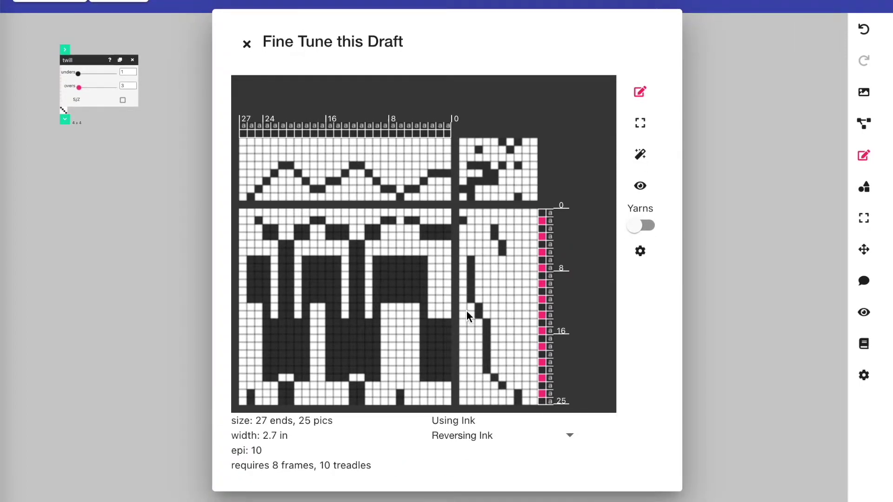
left_click(247, 43)
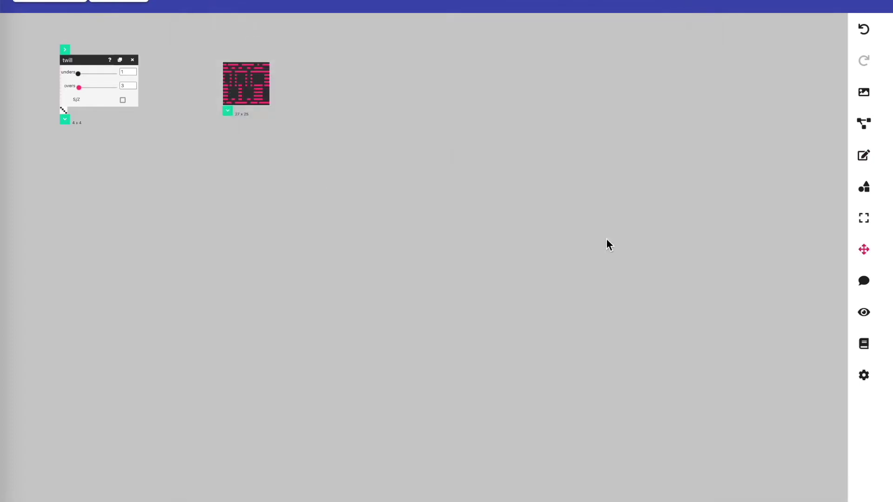
Step: Switch the loom type back to Jacquard in the loom setup
left_click(864, 376)
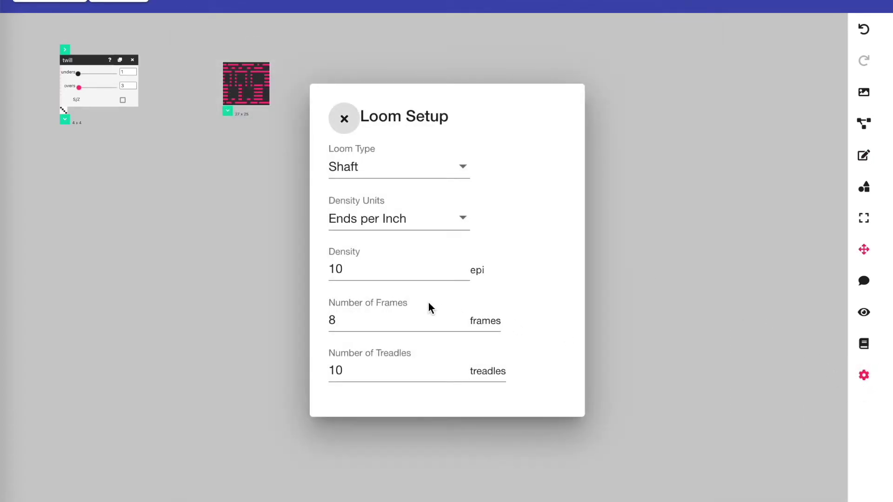
left_click(355, 166)
left_click(351, 200)
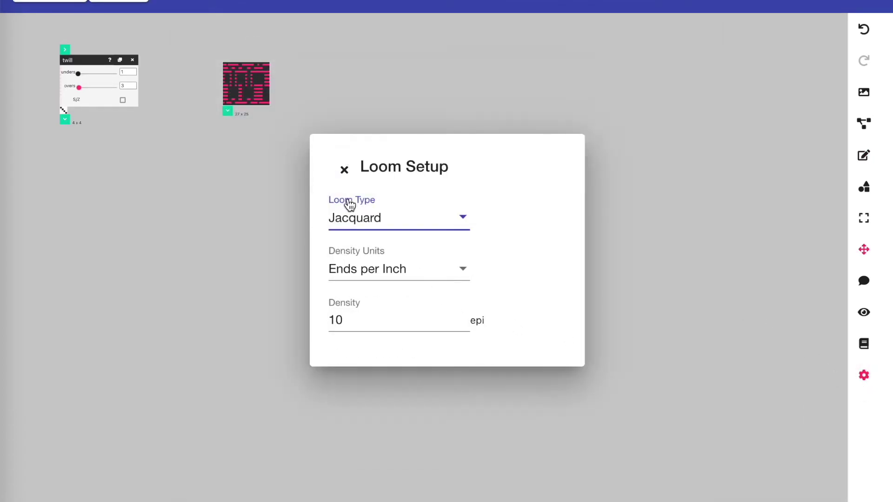
left_click(345, 170)
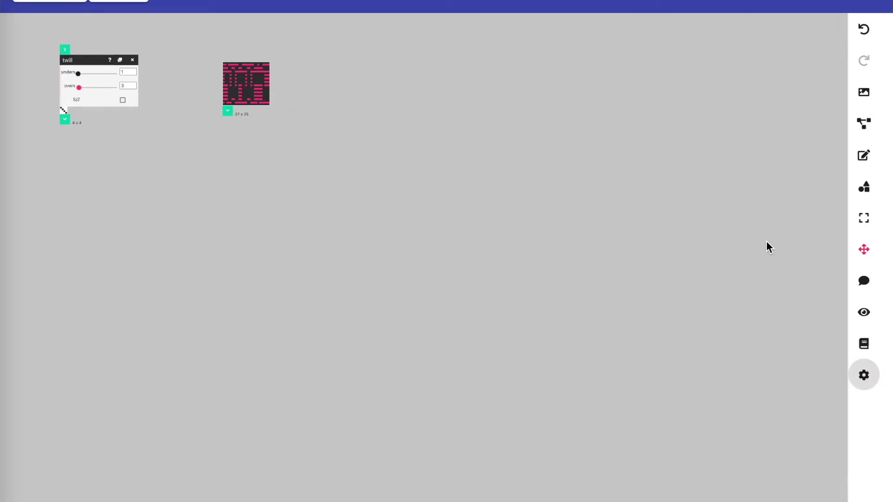
Step: Change the conductive material's color to green #40ff95 in the materials library and save it
left_click(864, 347)
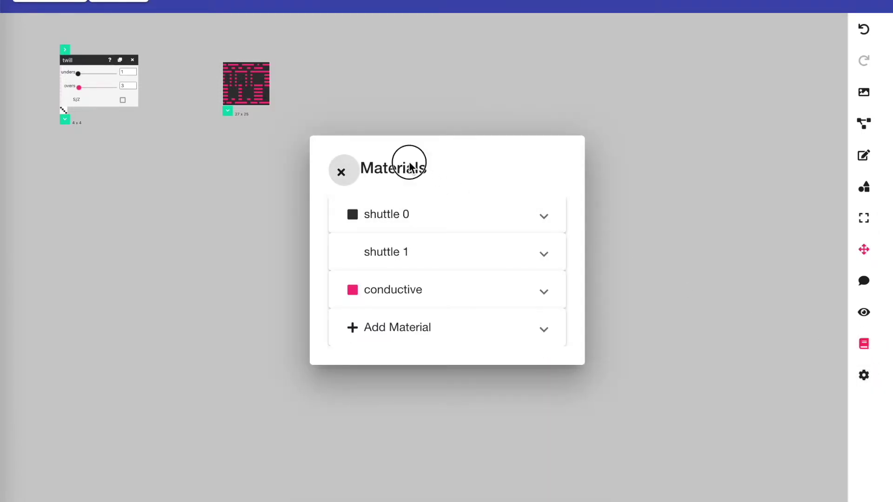
left_click_drag(409, 163, 579, 138)
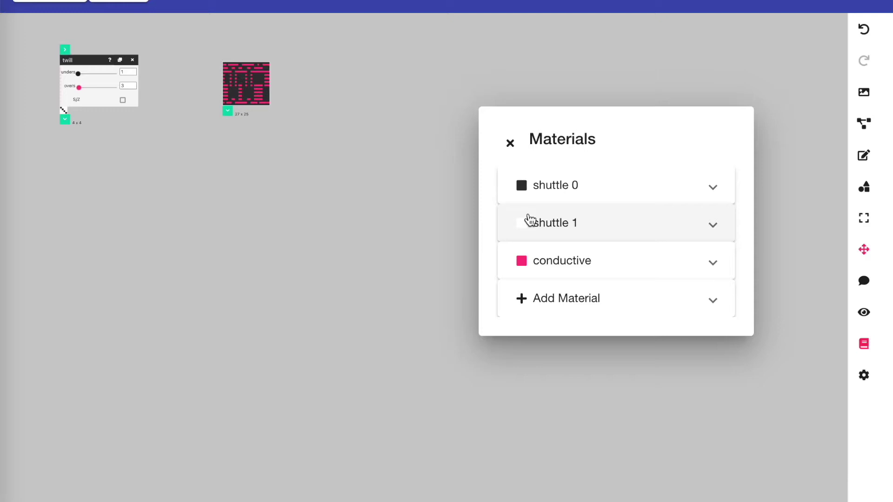
left_click(535, 269)
left_click(570, 213)
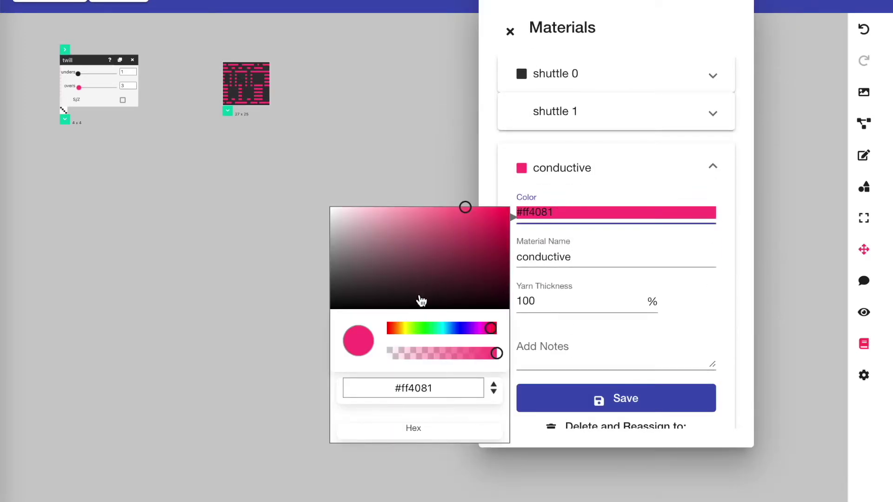
mouse_move(424, 328)
left_mouse_down()
mouse_move(456, 330)
mouse_move(417, 330)
mouse_move(431, 328)
left_mouse_up()
left_click(368, 157)
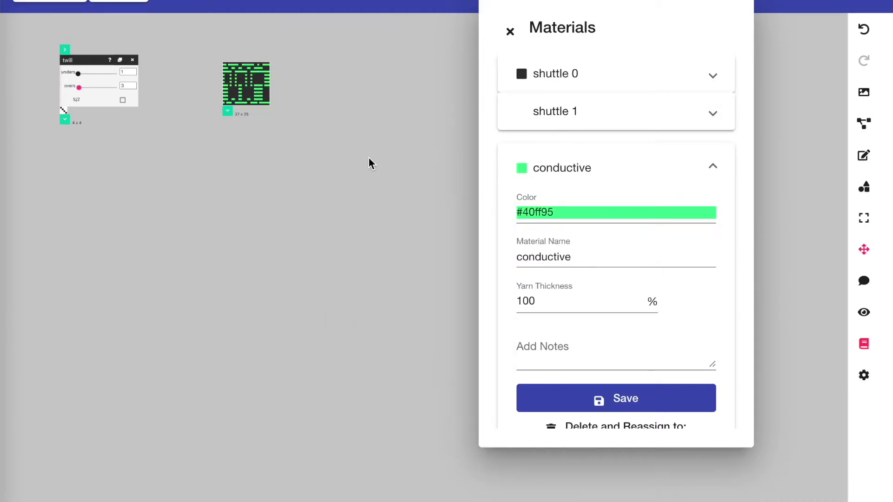
left_click(600, 404)
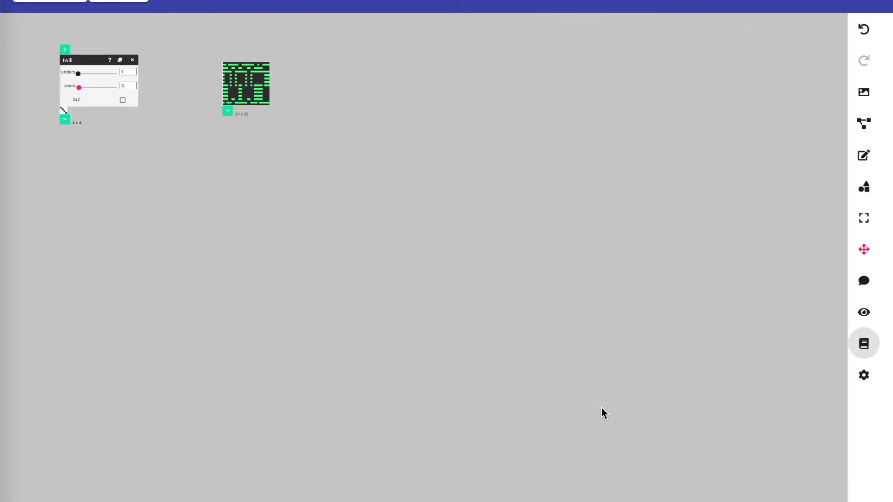
Step: Add a new material named Red with color #ea1515, keeping the 100 % yarn thickness, and close the materials library
left_click(864, 343)
left_click(438, 331)
left_click(415, 289)
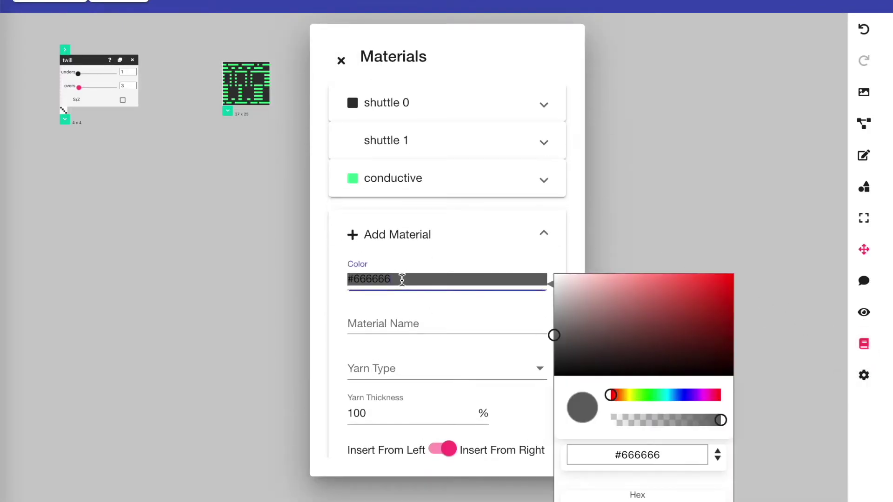
left_click(719, 283)
scroll(439, 315, "down", 3)
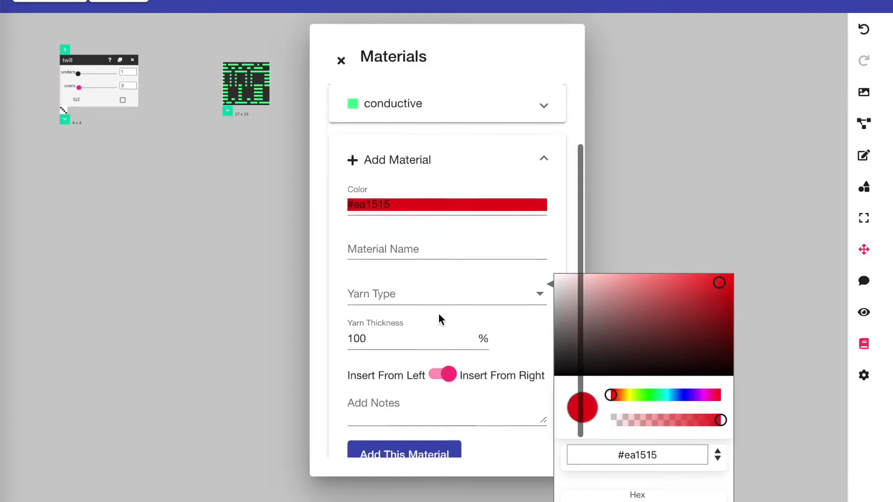
left_click(379, 232)
type("Red")
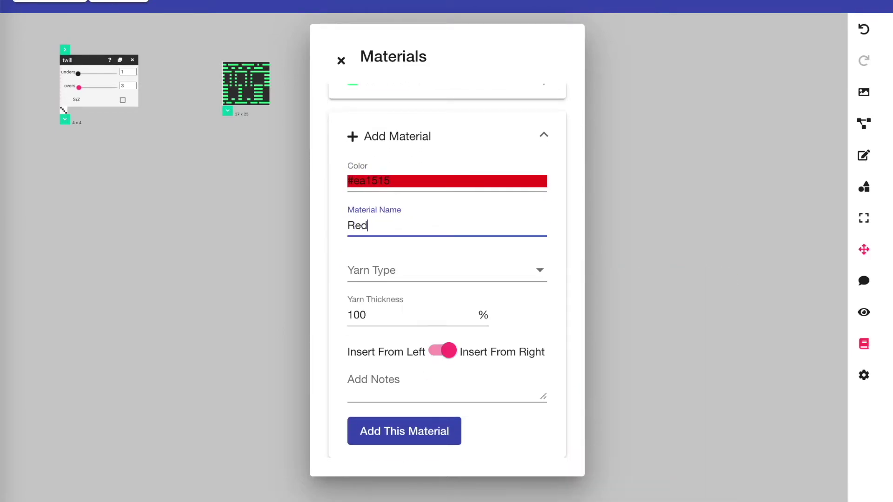
left_click(366, 428)
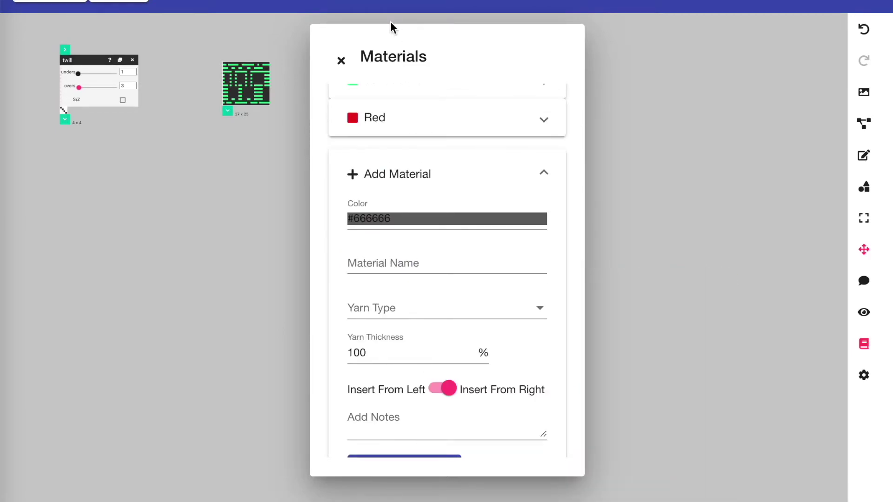
left_click(341, 61)
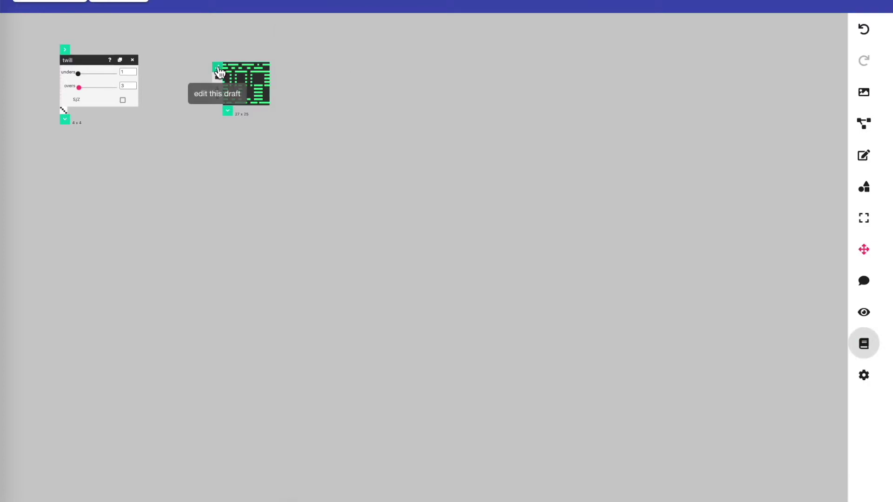
Step: Open the 27 x 25 draft for fine tuning and assign the Red material to its first weft pick and white shuttle 1 to the third
left_click(217, 67)
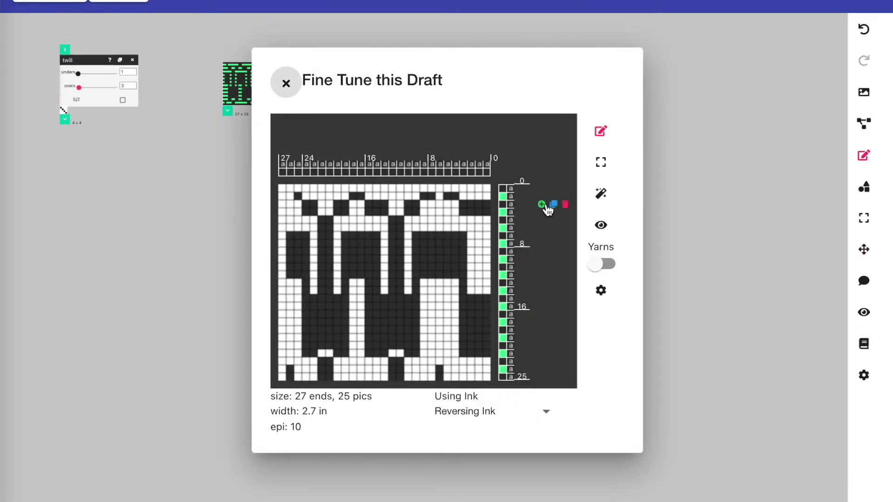
left_click(506, 205)
left_click(502, 187)
left_click(503, 188)
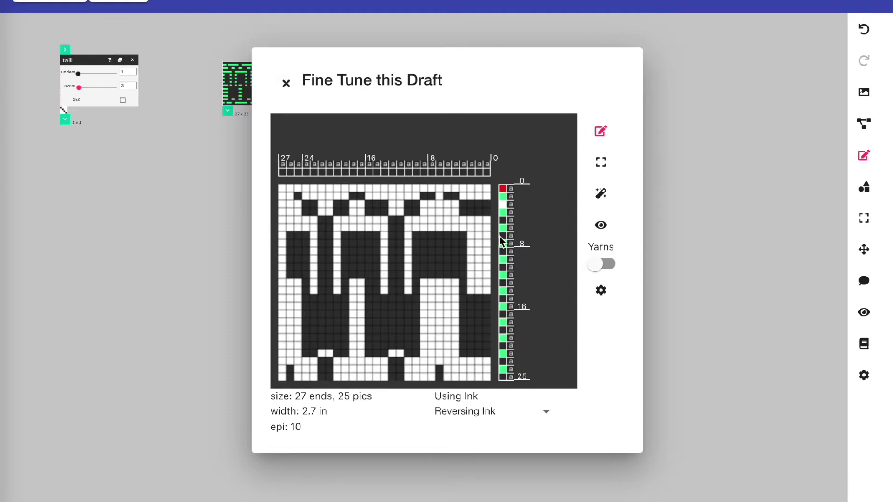
left_click(286, 82)
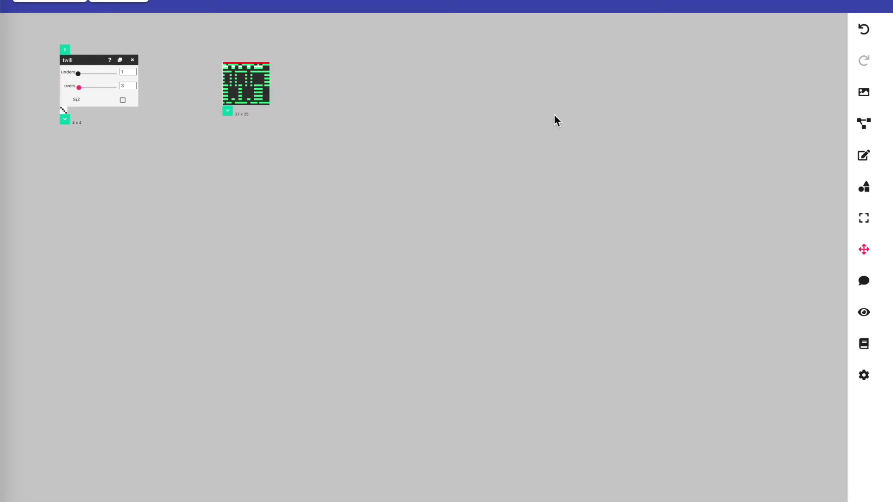
Step: Draw a 32 x 32 filled circle beside the 27 x 25 draft and place a duplicate of it below
left_click(863, 191)
left_click(815, 264)
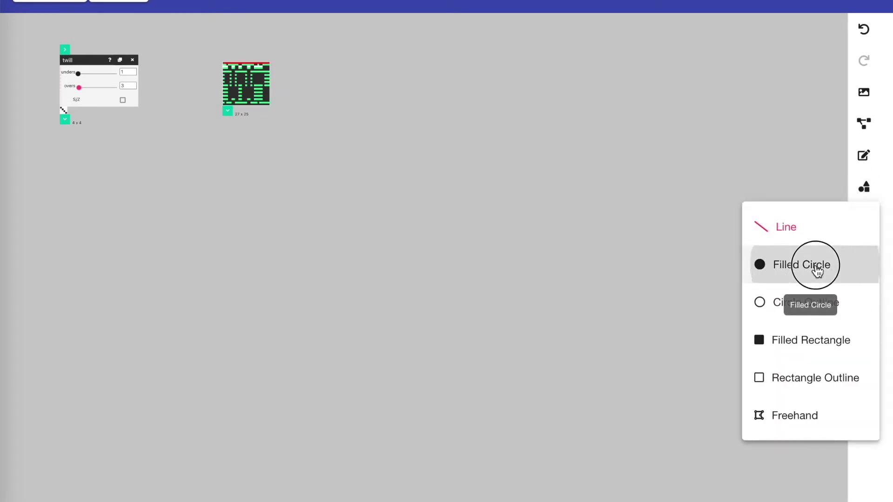
left_click_drag(498, 82, 537, 121)
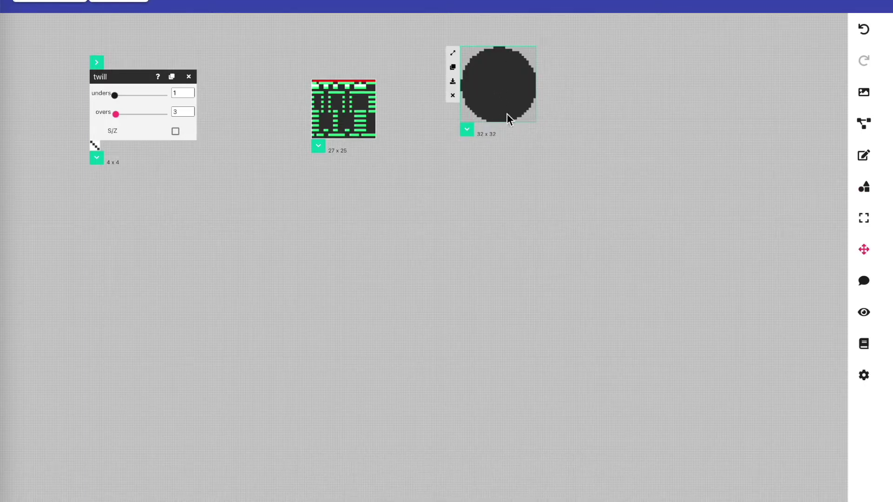
mouse_move(497, 100)
left_mouse_down()
mouse_move(522, 84)
mouse_move(516, 132)
mouse_move(477, 103)
mouse_move(489, 88)
mouse_move(459, 90)
left_mouse_up()
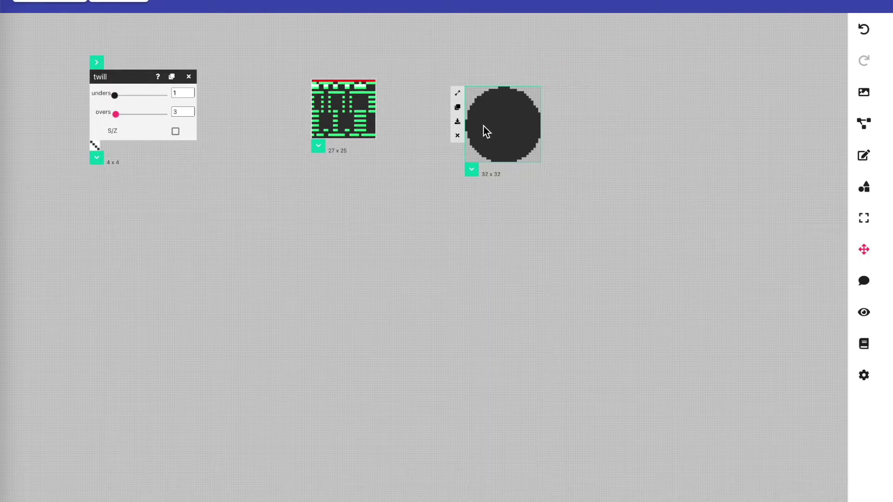
left_click(457, 107)
mouse_move(562, 89)
left_mouse_down()
mouse_move(694, 122)
mouse_move(571, 96)
mouse_move(506, 105)
mouse_move(387, 174)
mouse_move(442, 119)
mouse_move(568, 56)
mouse_move(486, 102)
mouse_move(423, 200)
left_mouse_up()
Step: Open the circle copy for fine tuning, view the available ink options without changing them, and close it
left_click(421, 202)
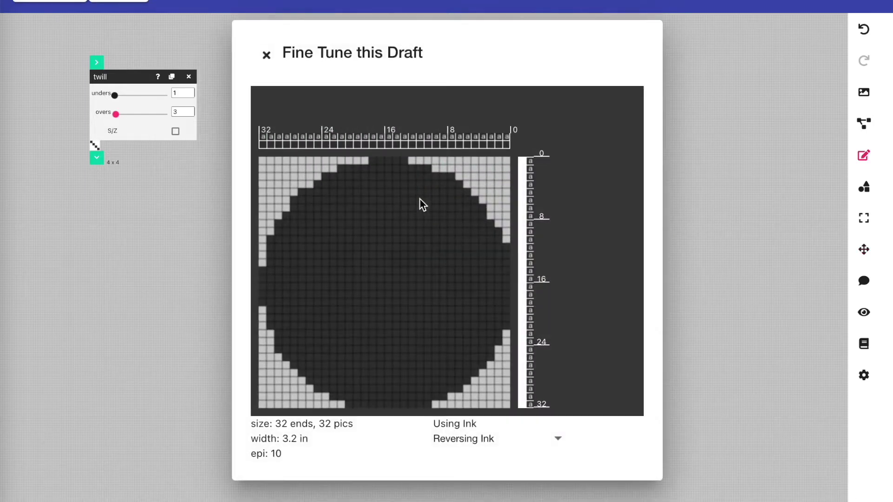
left_click(487, 448)
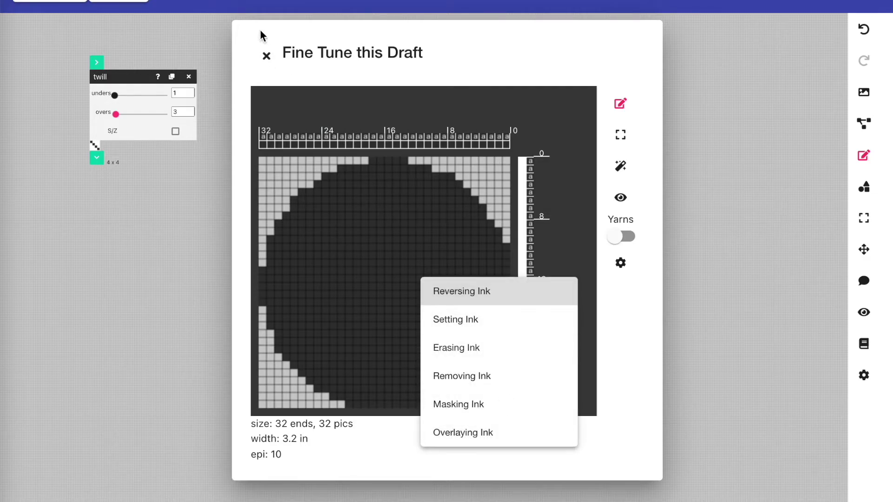
left_click(265, 54)
left_click(265, 55)
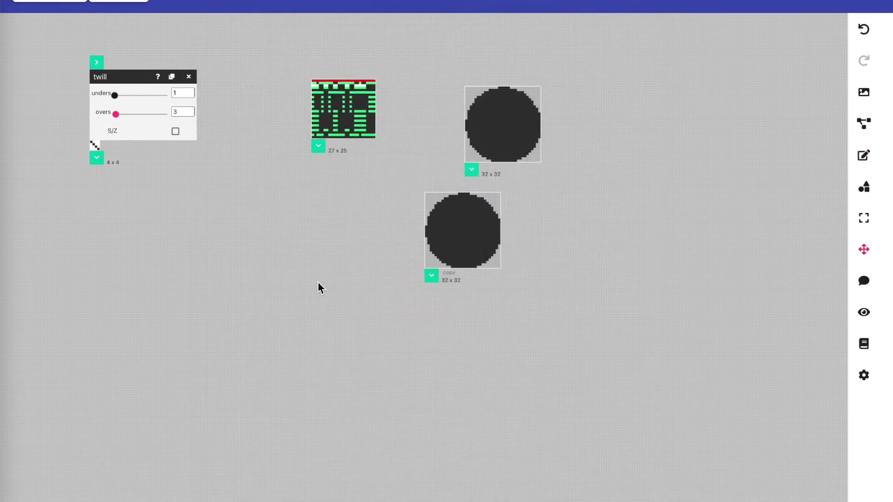
Step: Add a rectangle operation to the workspace and set its width and height to 32
left_click(863, 124)
left_click(415, 139)
left_click(344, 59)
left_click_drag(51, 59, 101, 163)
left_click(187, 197)
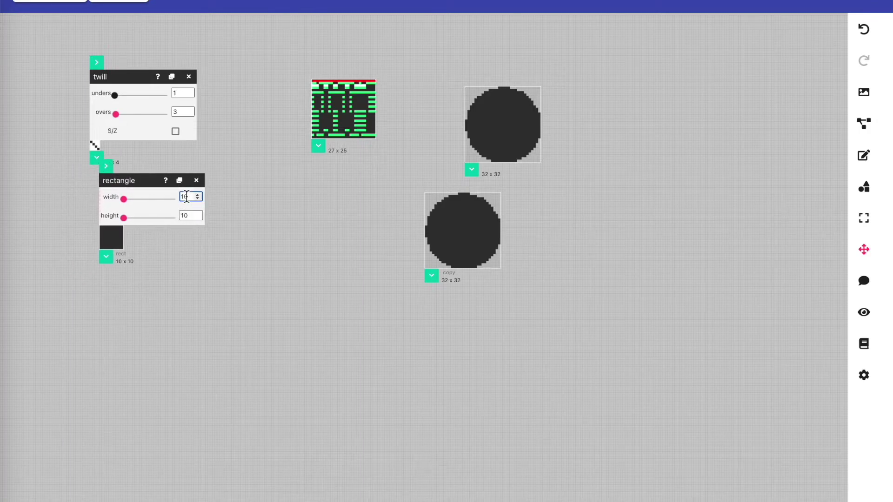
type("32")
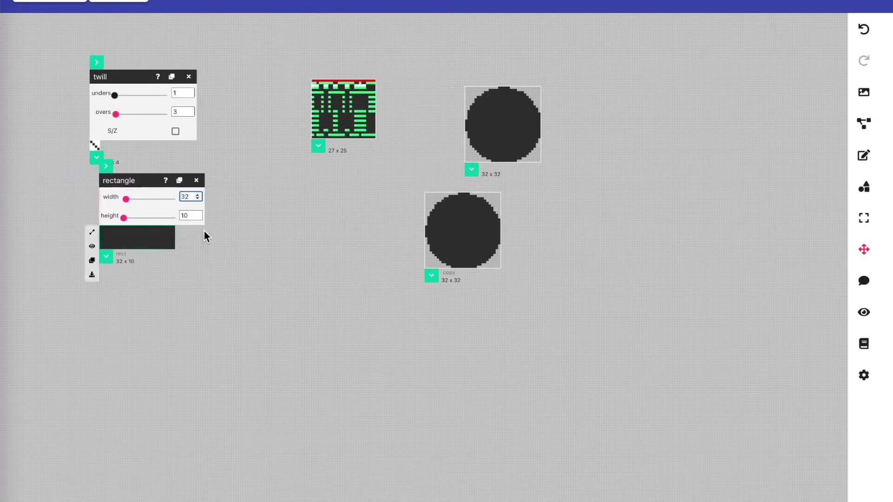
left_click(187, 216)
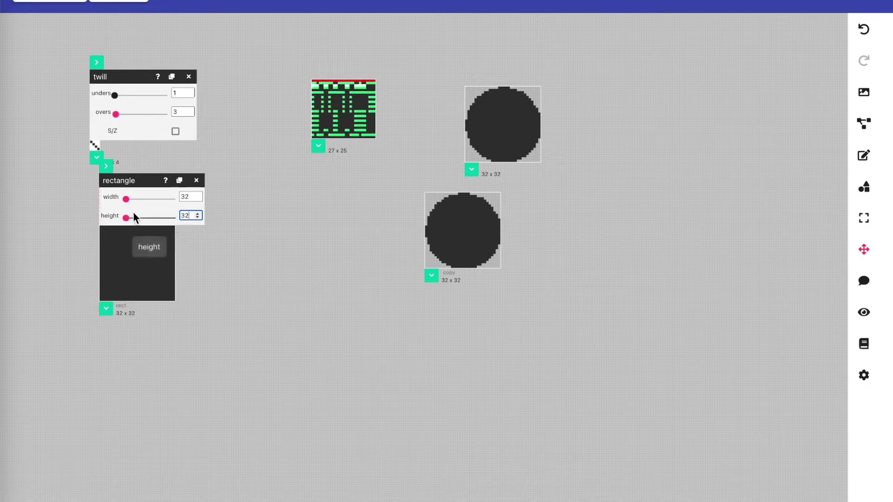
Step: Move the rectangle operation below the twill operation and connect the twill draft as its input
left_click_drag(126, 181, 89, 200)
left_click(96, 158)
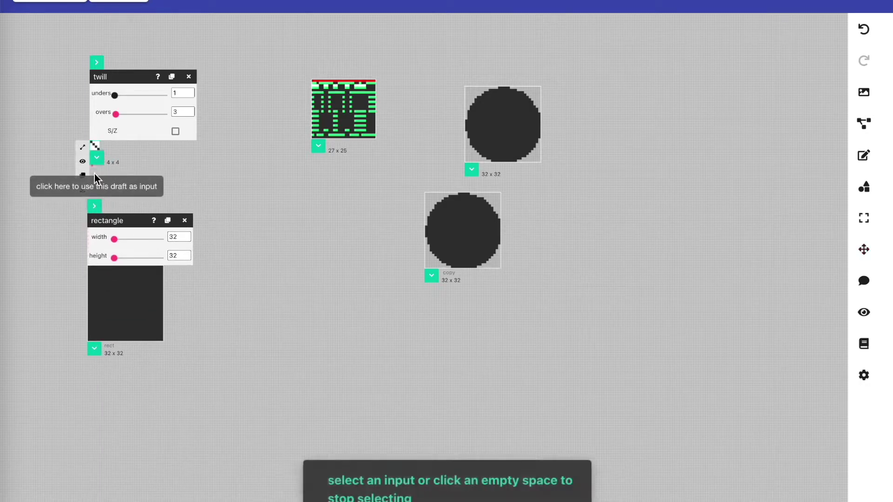
left_click(95, 207)
Step: Duplicate the twill-filled 32 x 32 rectangle draft and overlay the duplicate exactly on the circle copy
mouse_move(80, 298)
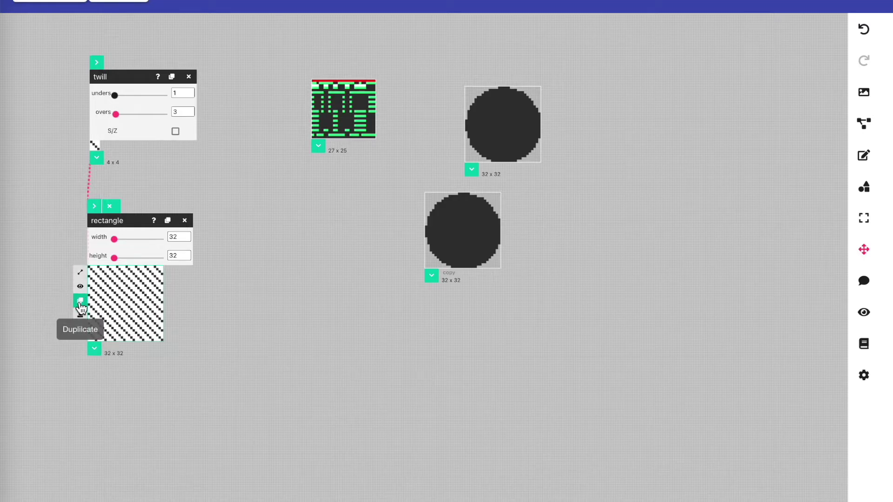
left_click(80, 301)
mouse_move(155, 306)
left_mouse_down()
mouse_move(370, 319)
mouse_move(426, 192)
mouse_move(401, 216)
mouse_move(376, 219)
mouse_move(426, 192)
left_mouse_up()
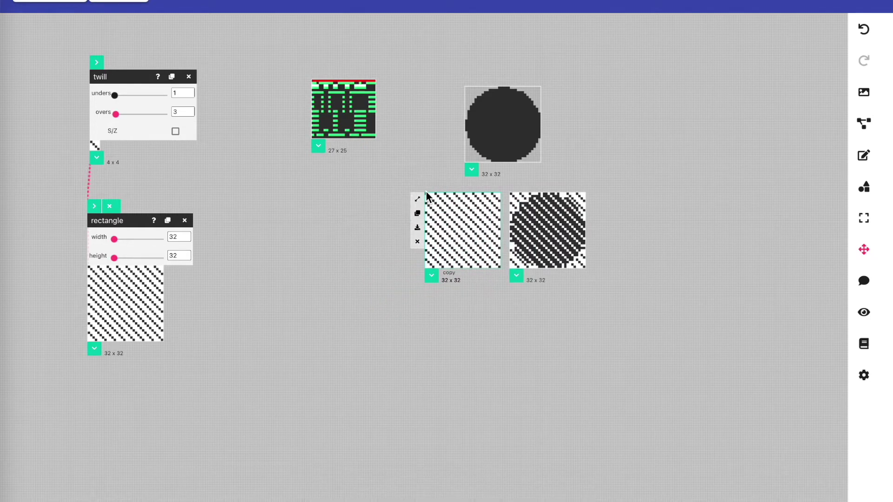
Step: Delete the twill duplicate, both circles, the combined circle draft and the hand-drawn 27 x 25 draft from the workspace
left_click(418, 243)
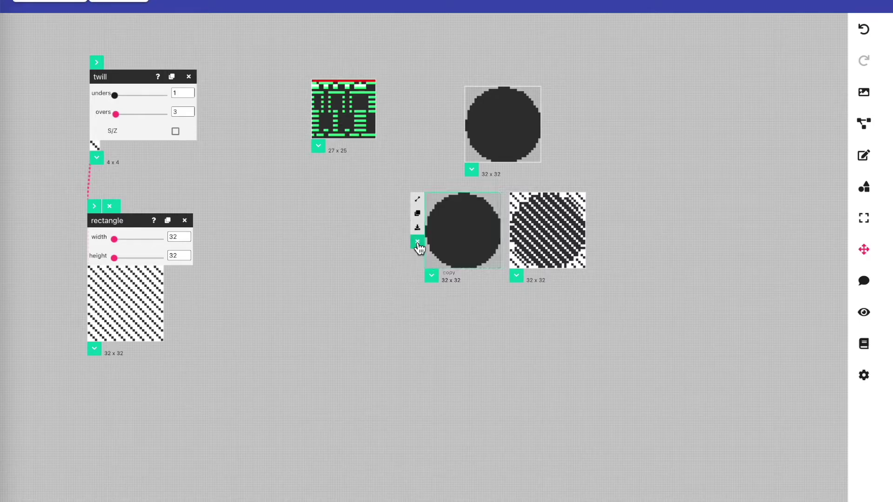
left_click(417, 241)
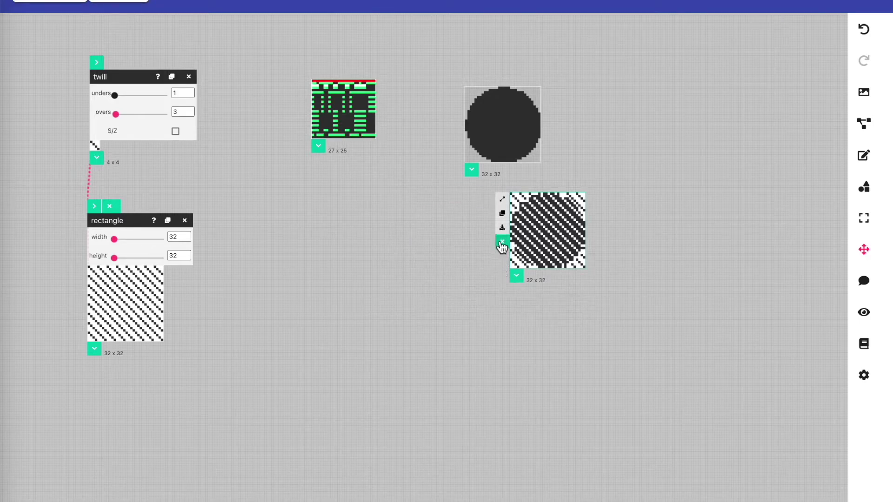
left_click(501, 243)
left_click(458, 135)
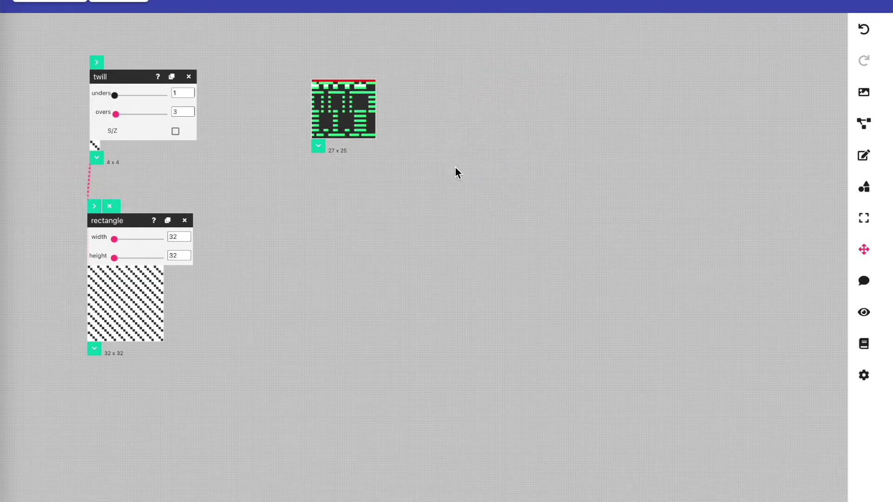
mouse_move(339, 139)
left_click(305, 128)
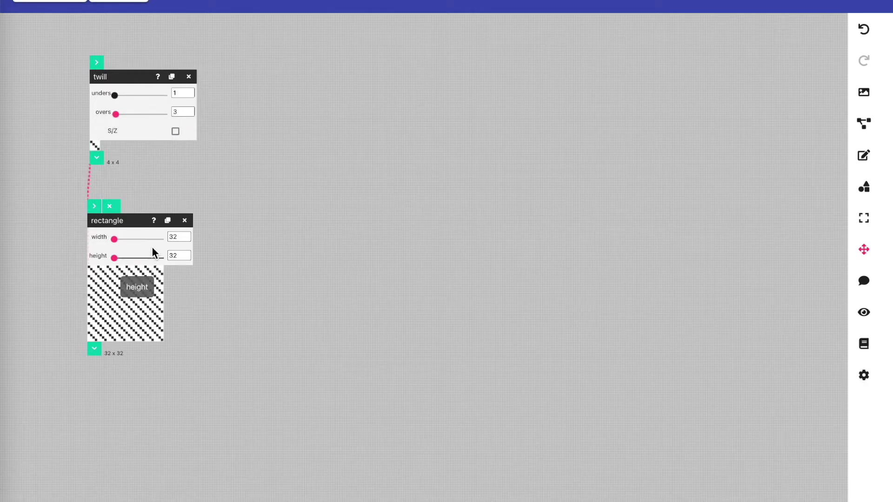
Step: Add a basket operation and place it beside the twill operation, moving the operations list out of the way
left_click(864, 123)
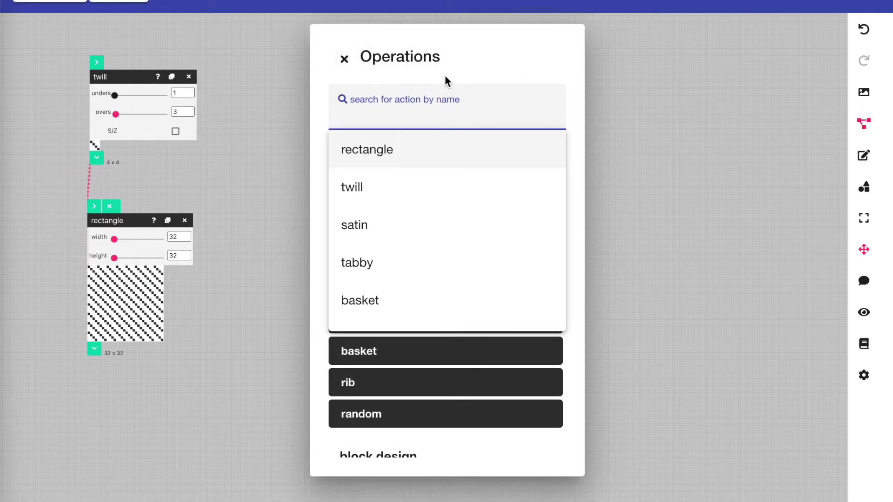
type("base")
key("BackSpace")
type("ket")
key("Return")
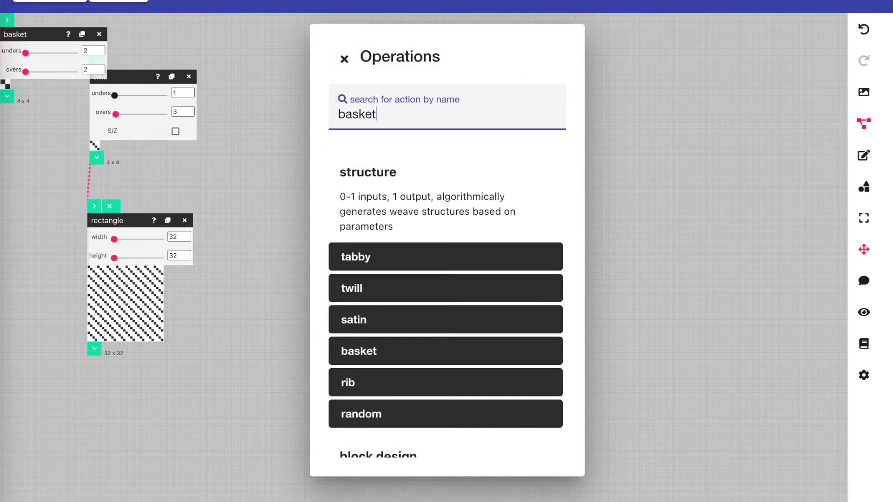
left_click_drag(359, 41, 634, 56)
left_click_drag(15, 38, 298, 85)
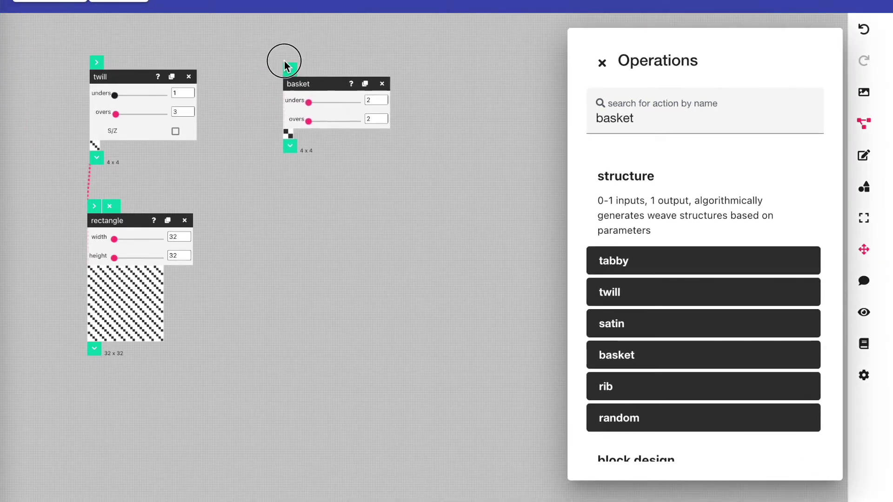
Step: Duplicate the rectangle operation, place the duplicate below the basket operation and connect the basket draft as its input
left_click(169, 222)
left_click_drag(255, 205, 285, 207)
left_click(289, 140)
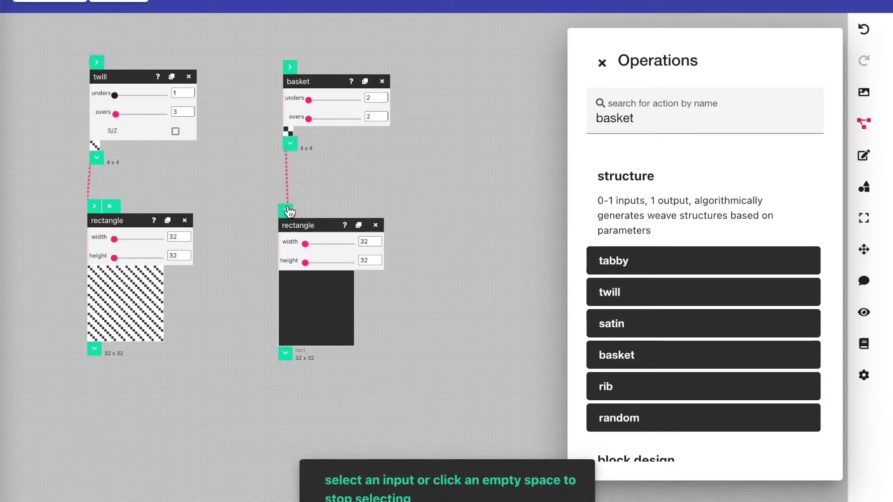
left_click(285, 210)
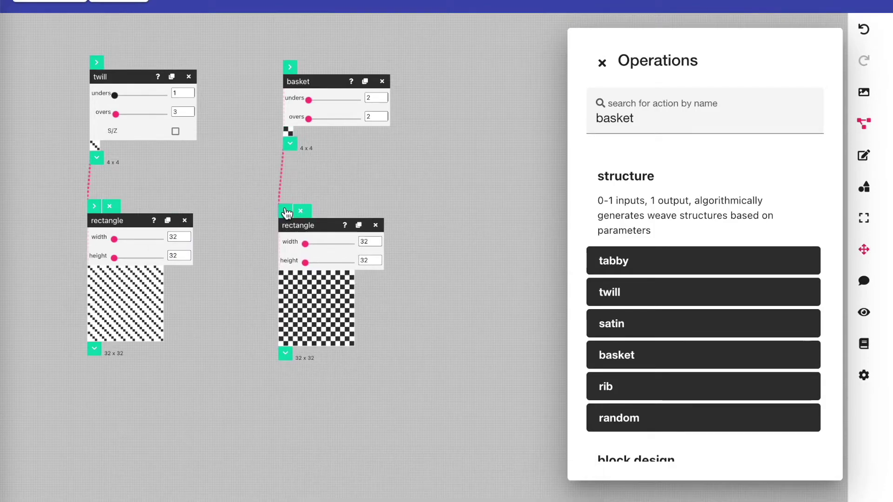
left_click(370, 242)
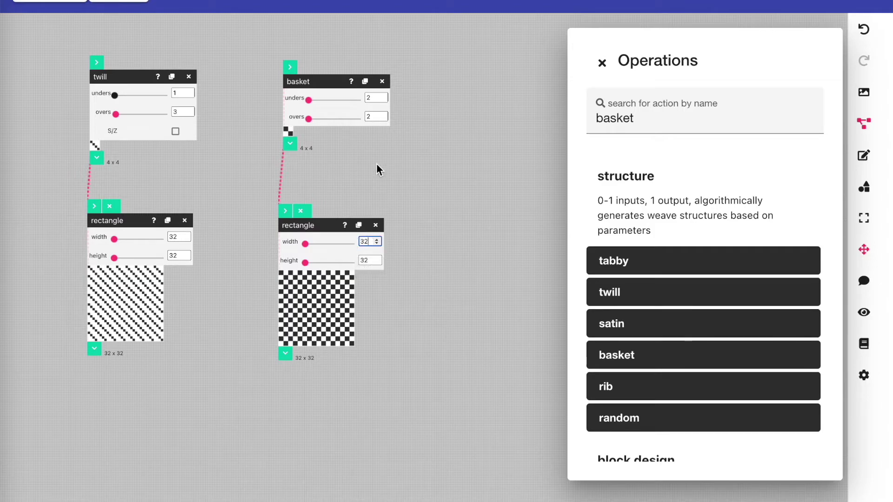
Step: Set the basket operation's unders to 8 and the twill operation's overs to 2
left_click(372, 99)
key("Up")
key("Up")
key("Up")
key("Up")
key("Up")
key("Up")
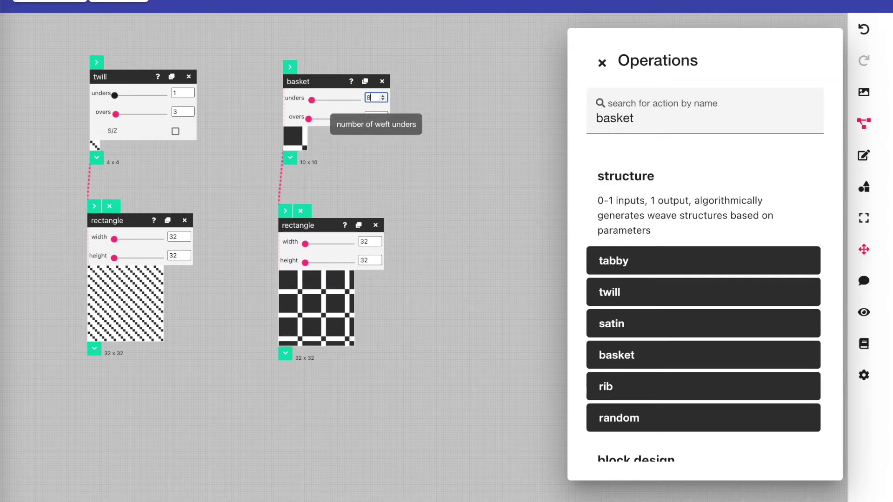
left_click(177, 112)
key("Down")
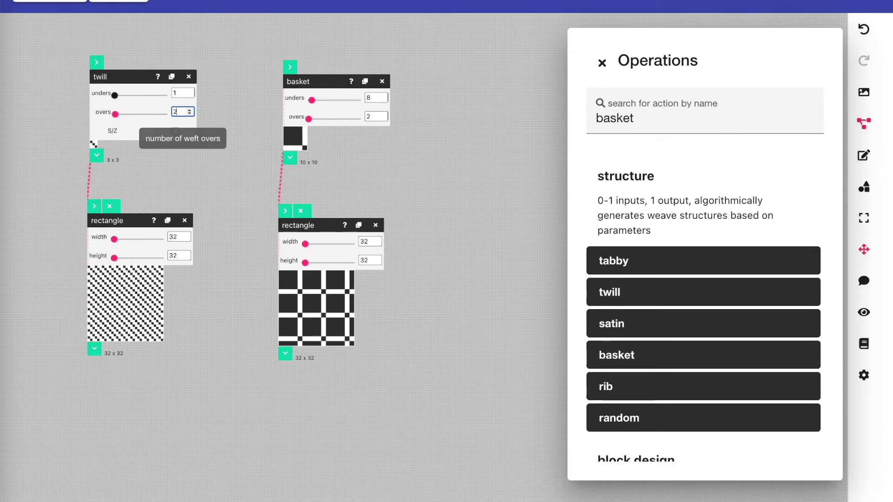
Step: Add a knockout operation below the twill-filled rectangle and an overlay operation below the basket-filled rectangle
scroll(248, 244, "down", 1)
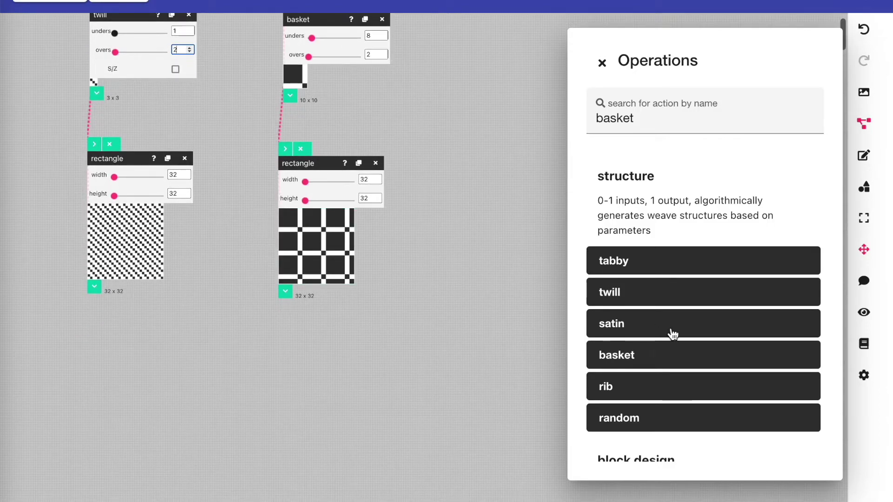
scroll(700, 368, "down", 2)
scroll(700, 367, "down", 13)
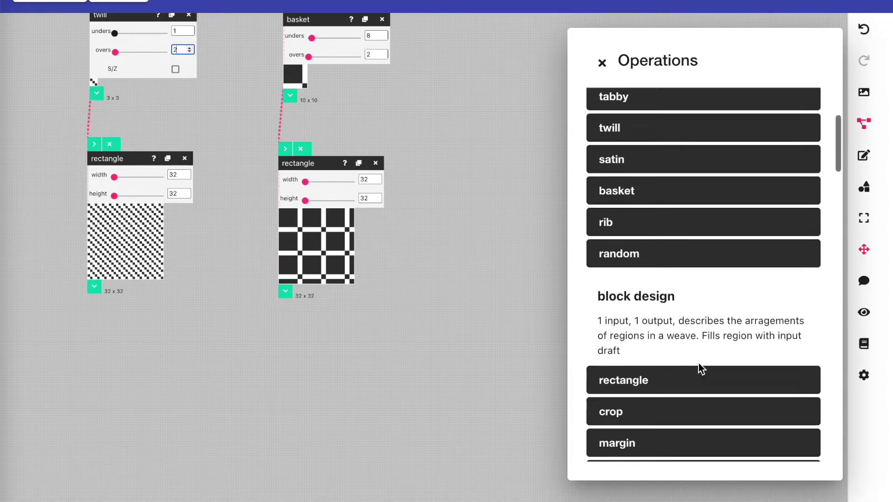
scroll(700, 367, "down", 11)
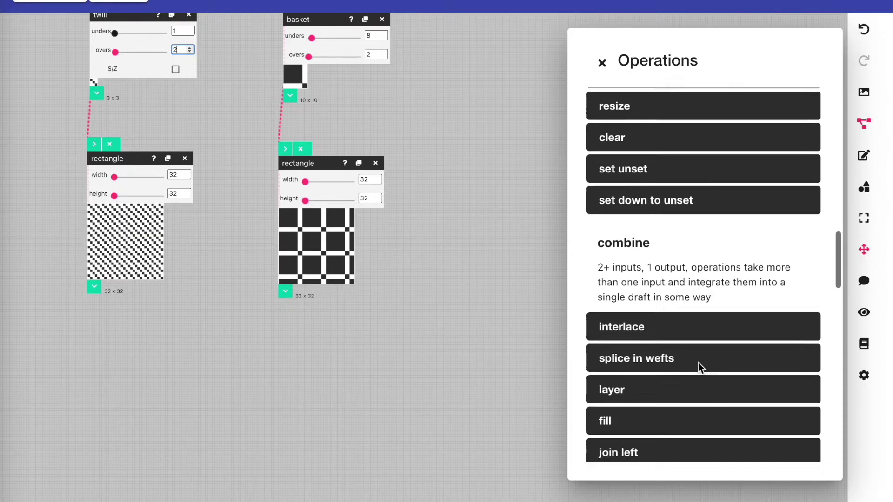
scroll(699, 367, "down", 1)
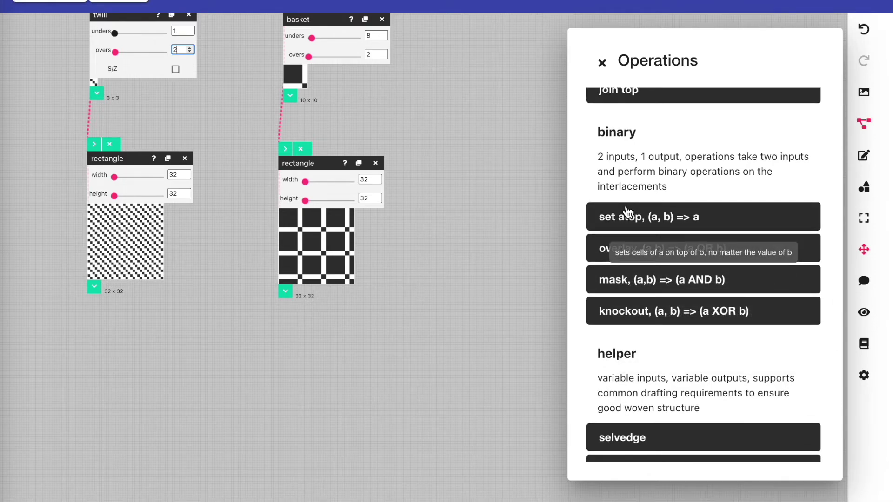
left_click(658, 316)
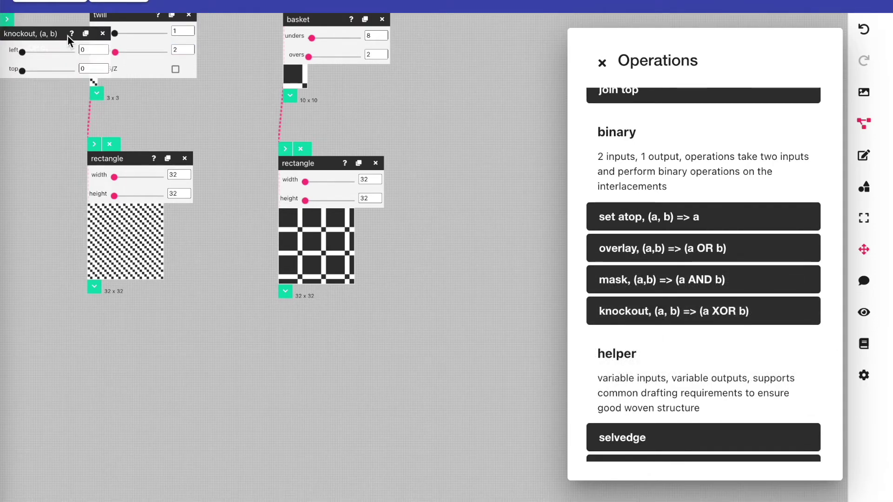
left_click_drag(52, 34, 76, 358)
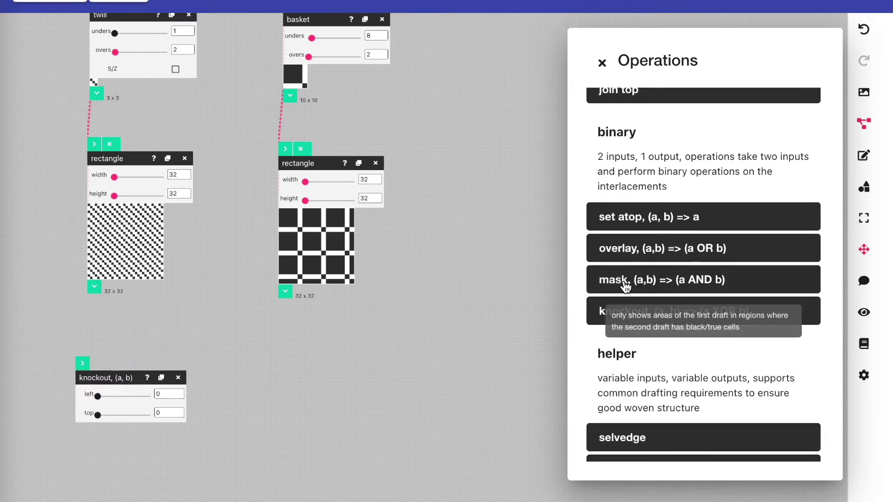
left_click(623, 250)
left_click_drag(7, 18, 352, 373)
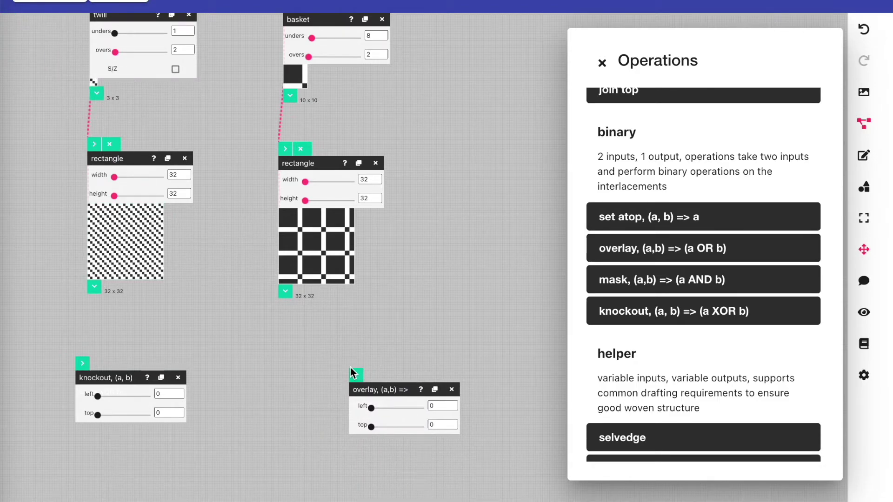
Step: Connect the twill-filled and basket-filled rectangle drafts, in that order, as inputs of the knockout operation
left_click(94, 288)
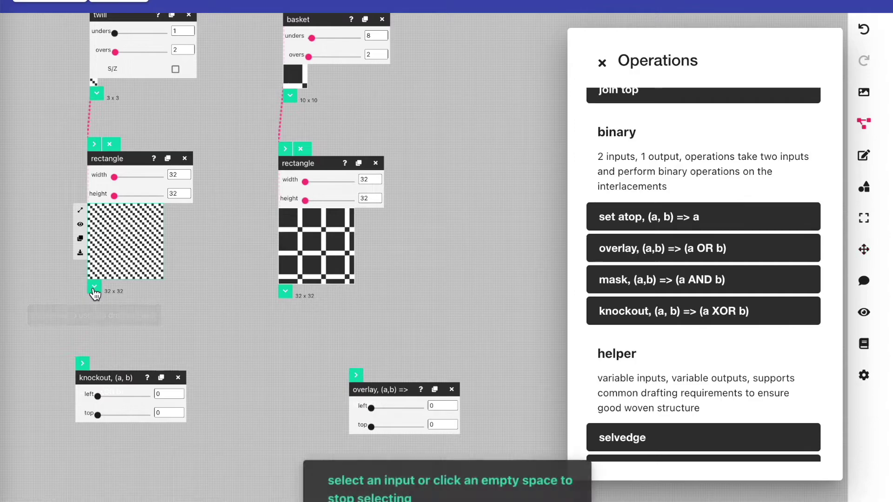
left_click(82, 363)
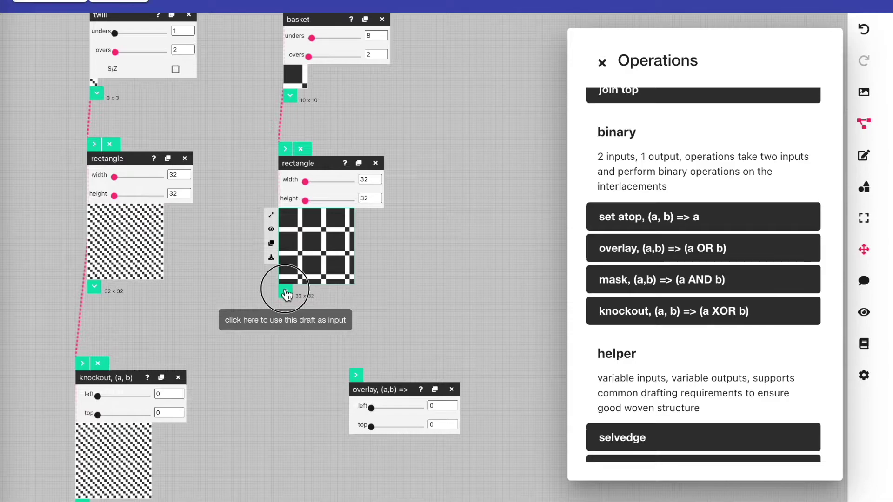
left_click(286, 293)
left_click(82, 363)
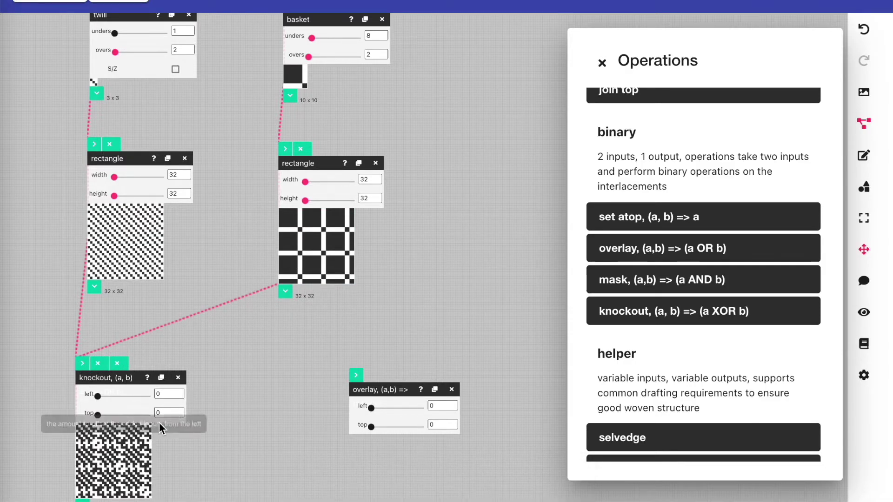
Step: Try a basket unders value of 7 and set it back to 8
scroll(174, 426, "down", 1)
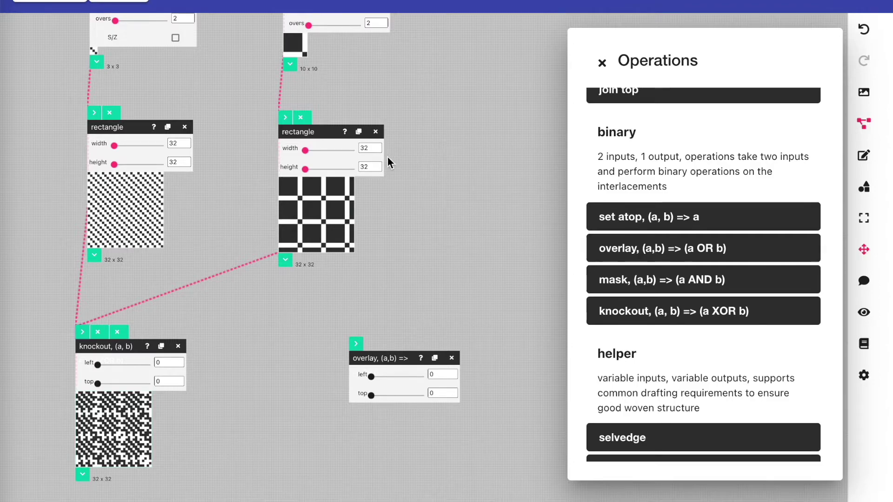
scroll(188, 283, "up", 2)
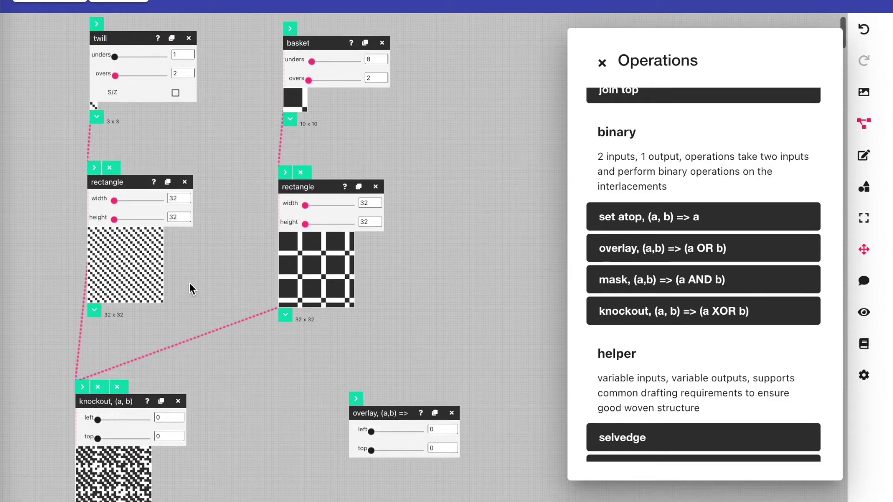
double_click(372, 60)
type("12")
key("Down")
key("Down")
key("Down")
key("Down")
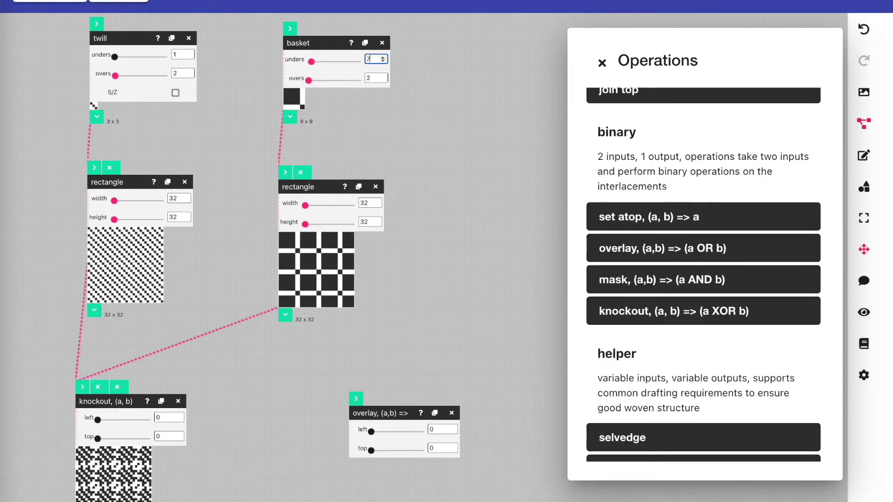
Step: Connect the twill-filled rectangle draft and the basket-filled rectangle draft as inputs of the overlay operation
scroll(372, 230, "down", 2)
left_click(94, 206)
left_click(356, 295)
left_click(285, 210)
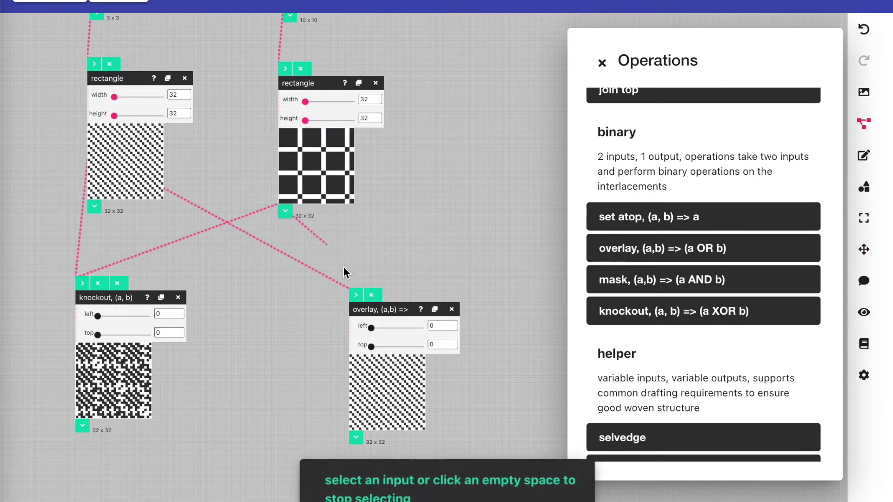
left_click(357, 296)
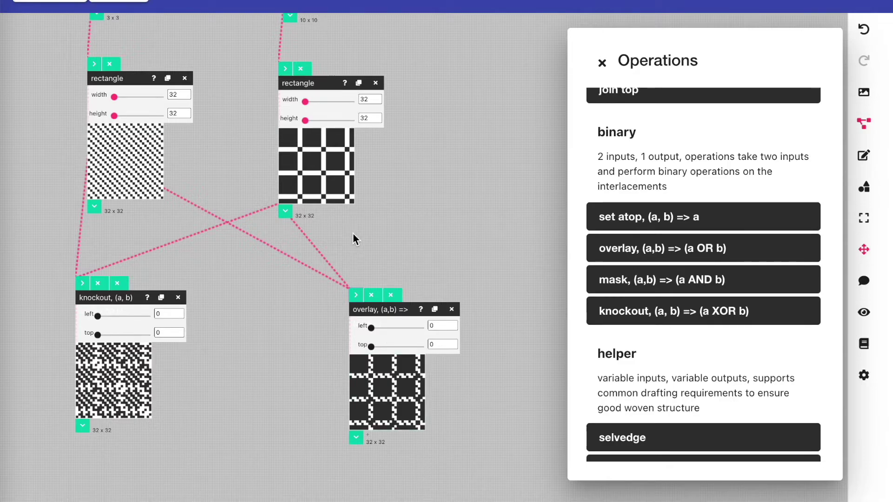
Step: Set the basket operation's overs to 6
scroll(356, 98, "up", 2)
left_click(372, 72)
type("3")
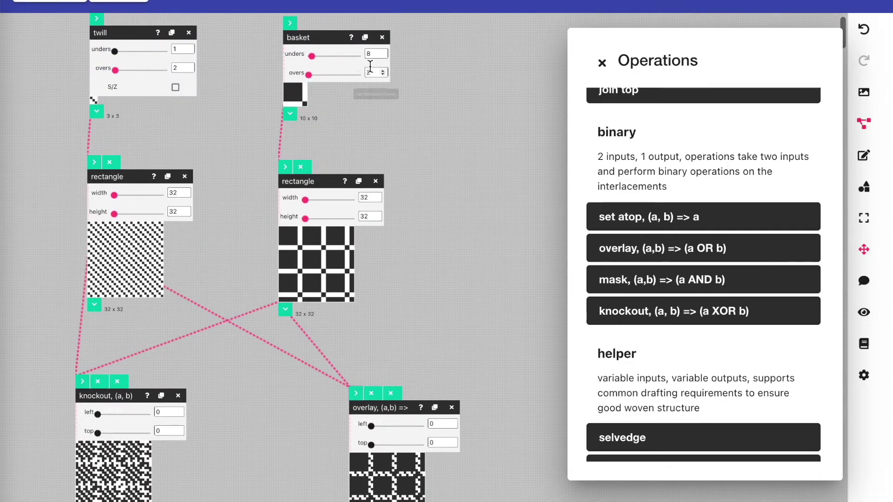
key("Up")
key("Up")
key("Up")
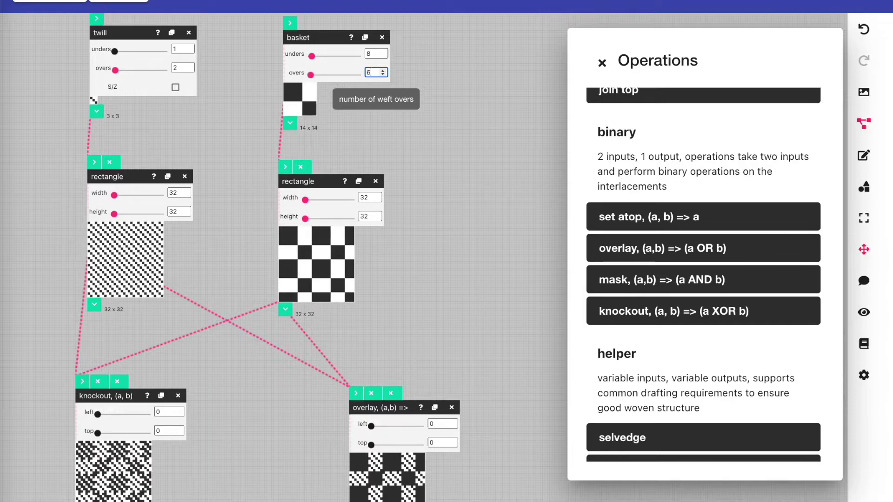
Step: Try lower unders values such as 5 in the basket operation and settle on 7
left_click(369, 53)
key("Down")
key("Down")
key("Down")
key("Down")
key("Down")
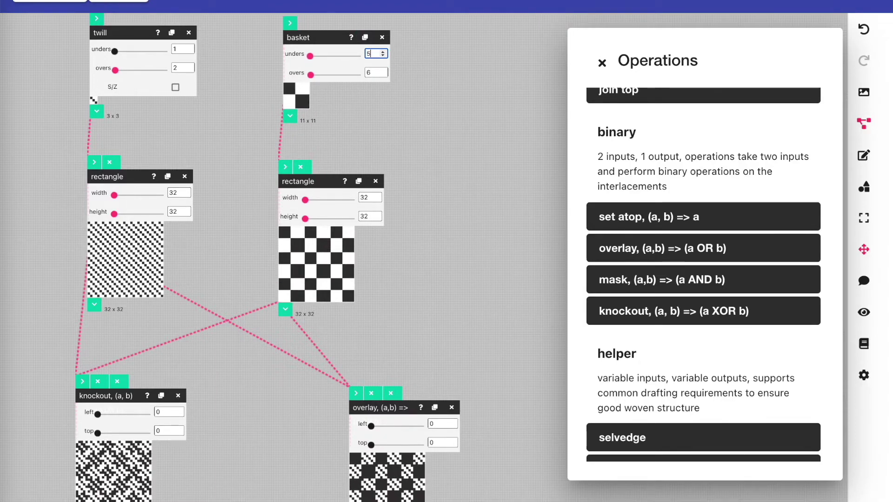
key("Up")
key("Up")
key("Up")
key("Up")
key("Up")
key("Down")
Step: Raise the basket operation's overs to 10
left_click(370, 72)
key("Up")
key("Up")
key("Up")
key("Up")
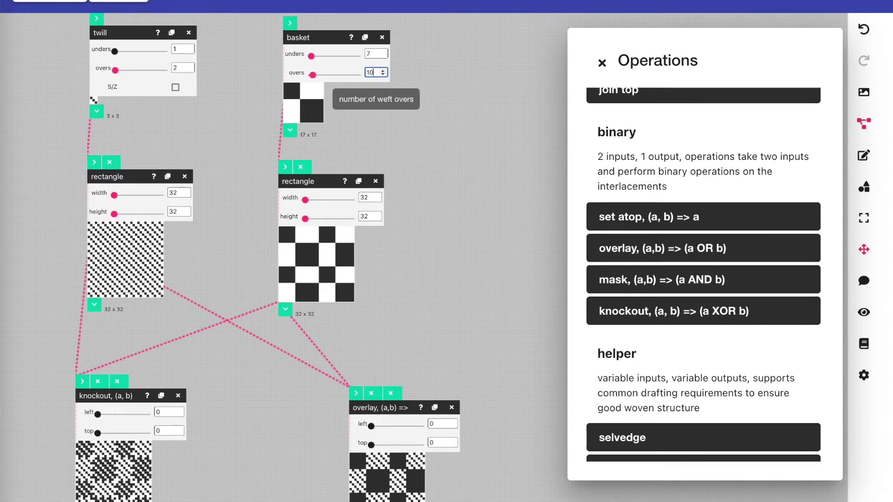
Step: Delete the overlay operation and center the knockout operation below the two rectangle operations
scroll(350, 245, "down", 2)
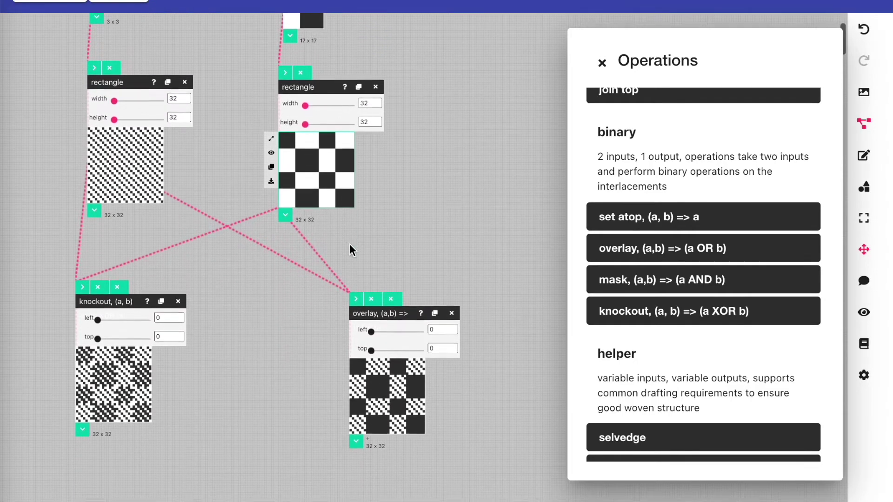
left_click(452, 312)
left_click_drag(83, 272, 198, 240)
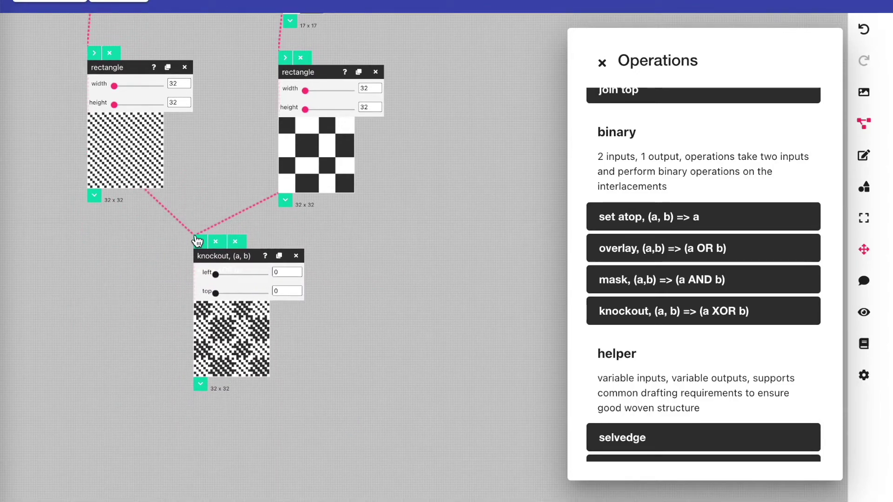
Step: Examine the helper, combine and draft-transforming entries in the operations list for something to apply to the knockout draft
scroll(261, 396, "down", 2)
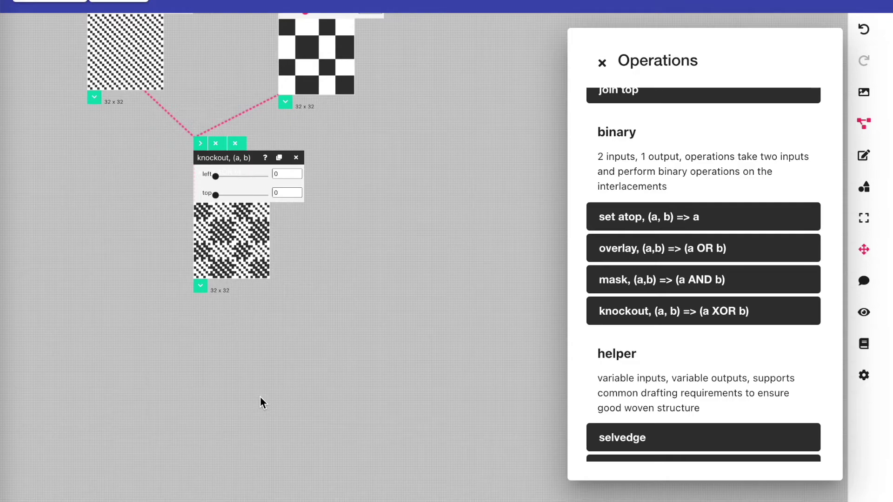
scroll(707, 362, "down", 5)
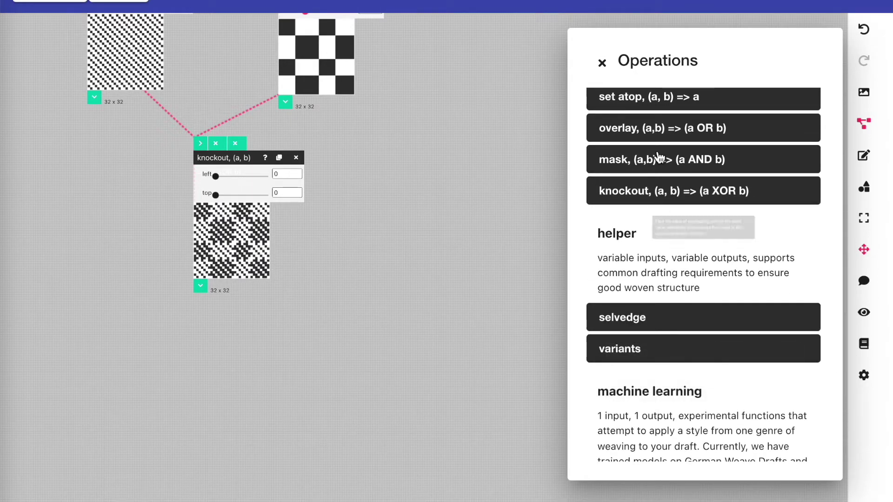
mouse_move(215, 253)
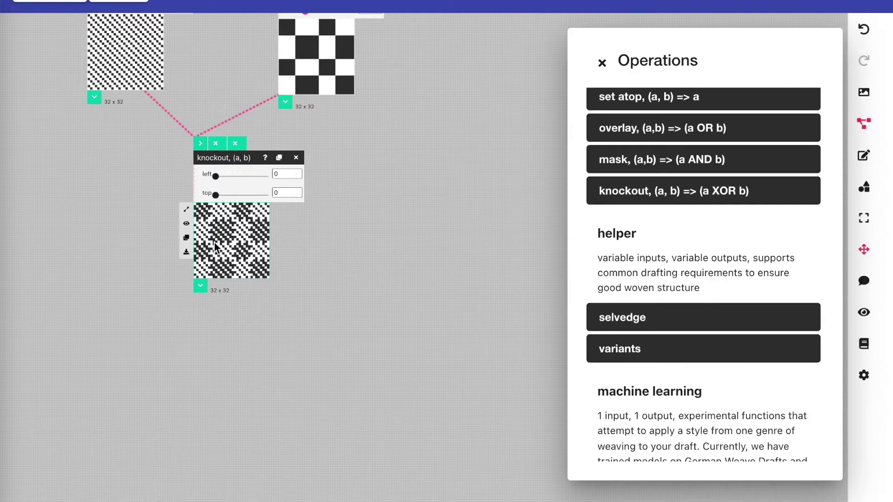
scroll(685, 229, "up", 2)
scroll(685, 230, "up", 9)
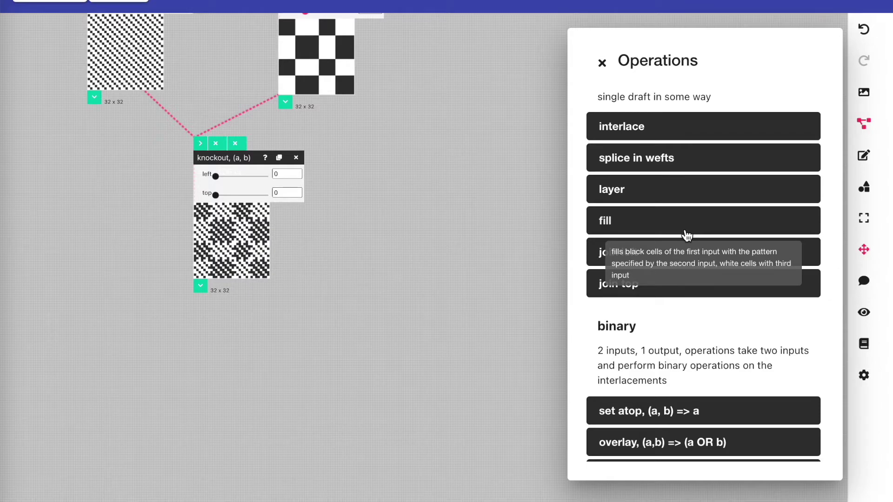
scroll(686, 234, "up", 3)
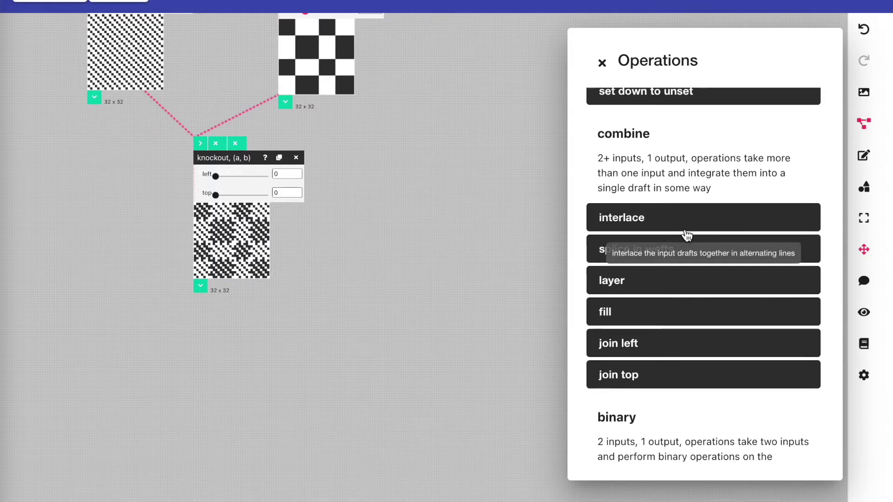
scroll(670, 212, "up", 5)
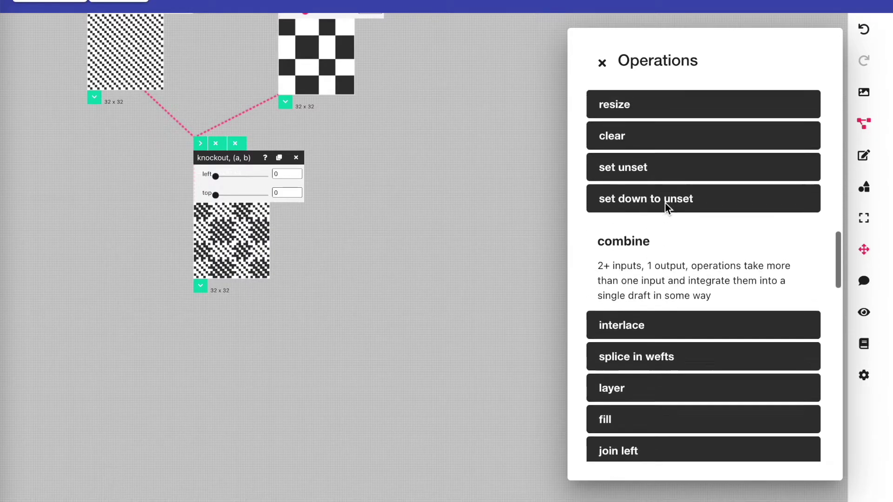
scroll(667, 209, "up", 3)
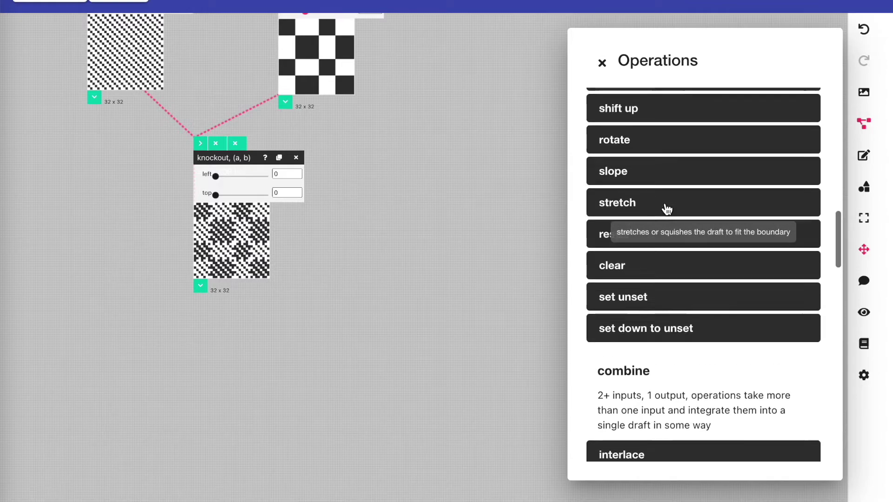
scroll(666, 210, "up", 2)
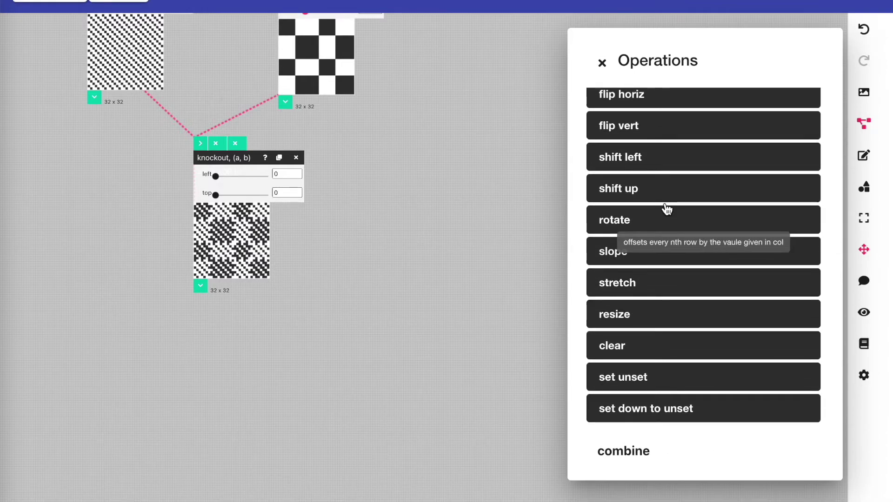
Step: Add a shift left operation, place it below the knockout operation and connect the knockout draft as its input
scroll(665, 208, "up", 1)
left_click(634, 178)
left_click_drag(39, 44, 85, 383)
left_click(200, 286)
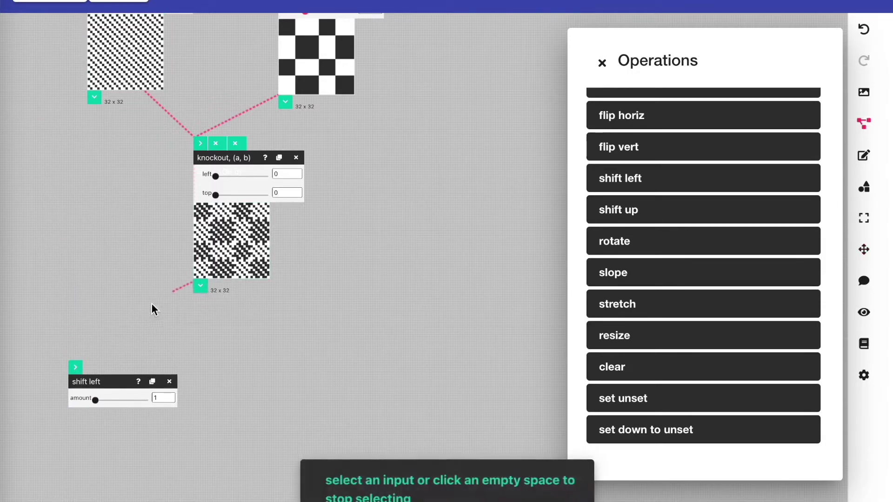
left_click(75, 367)
Step: Try several shift amounts in the shift left operation and settle on 7
left_click(169, 394)
key("Up")
key("Up")
key("Up")
key("Up")
key("Up")
key("Up")
key("Up")
key("Down")
key("Down")
key("Down")
key("Down")
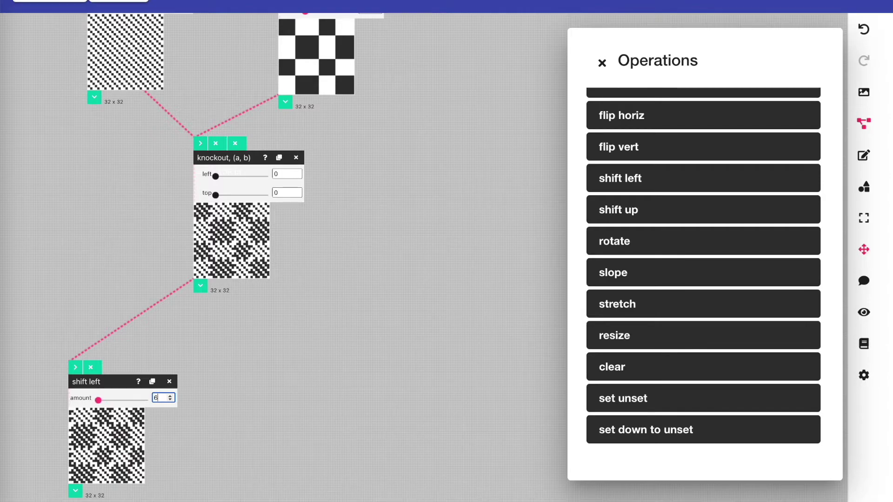
key("Up")
key("Up")
key("Up")
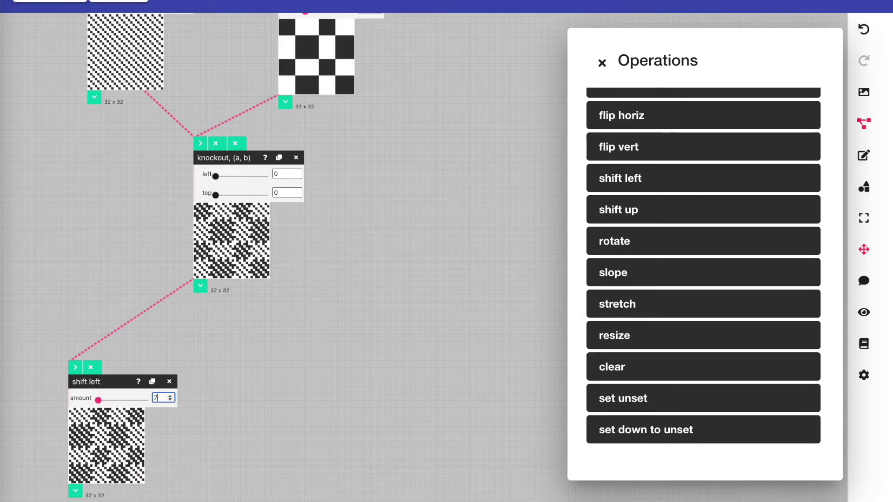
scroll(666, 129, "up", 10)
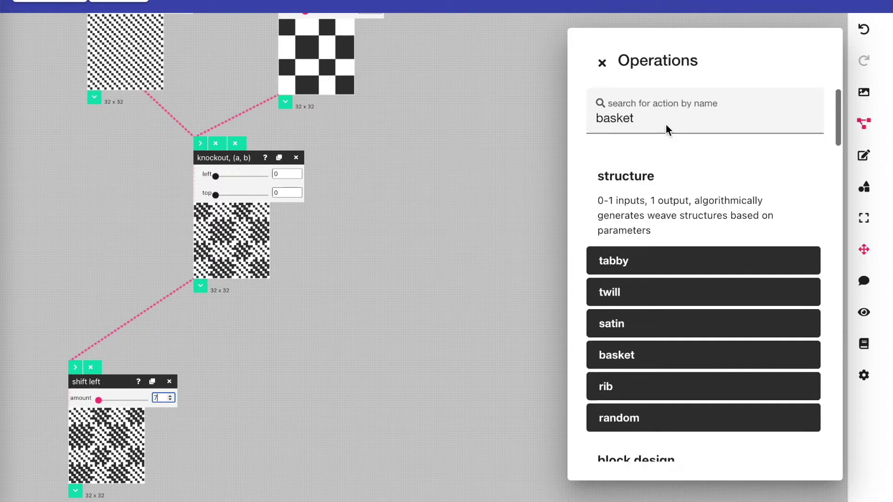
Step: Add an invert operation, place it below the knockout operation beside shift left, and connect the knockout draft as its input
double_click(645, 117)
type("invert")
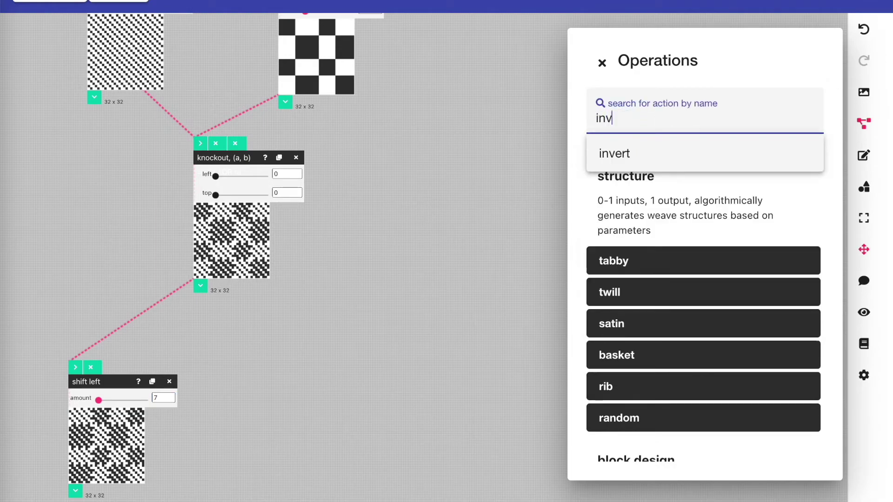
key("Return")
left_click_drag(7, 18, 302, 373)
left_click(200, 285)
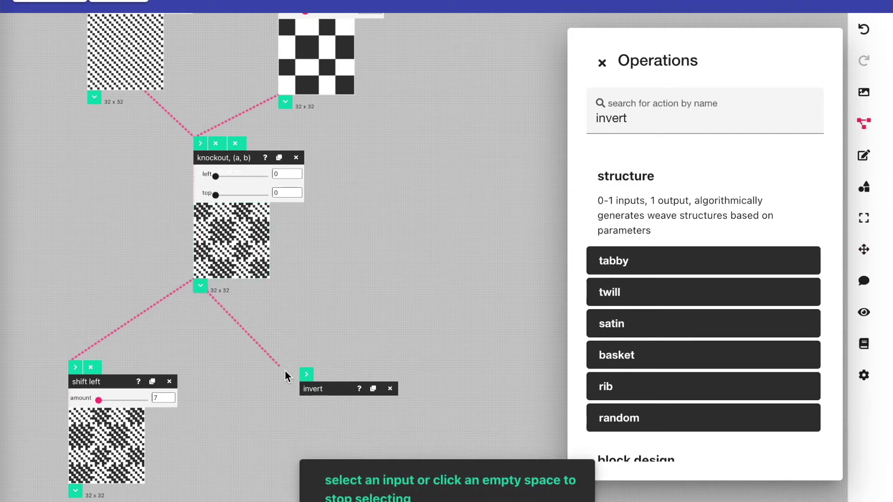
left_click(307, 375)
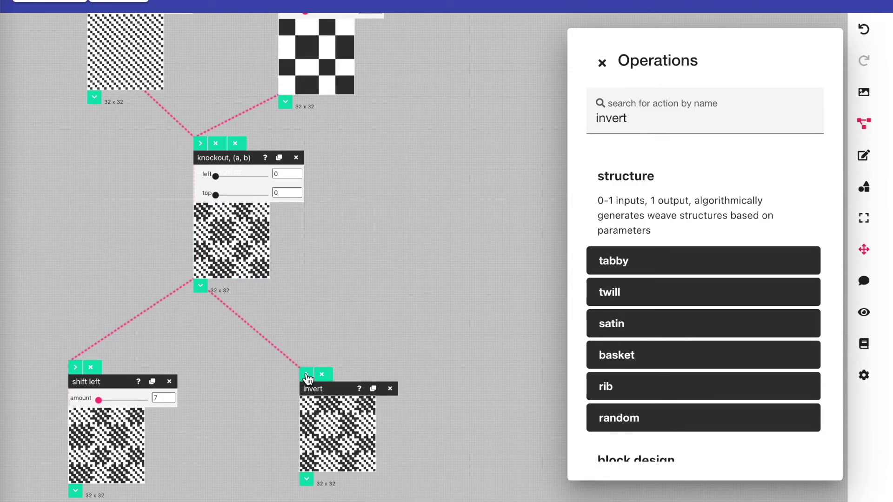
Step: Add a layer operation centered below shift left and invert, and connect the shift left and invert drafts as its inputs
scroll(328, 425, "down", 5)
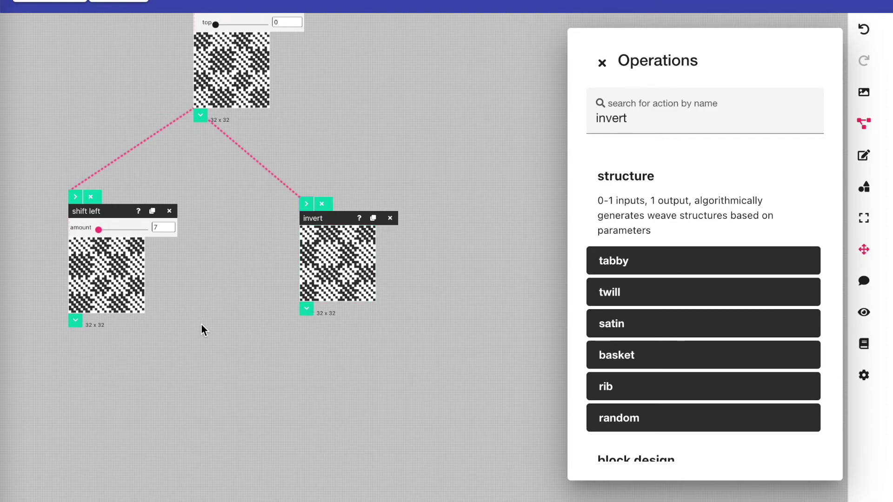
mouse_move(94, 270)
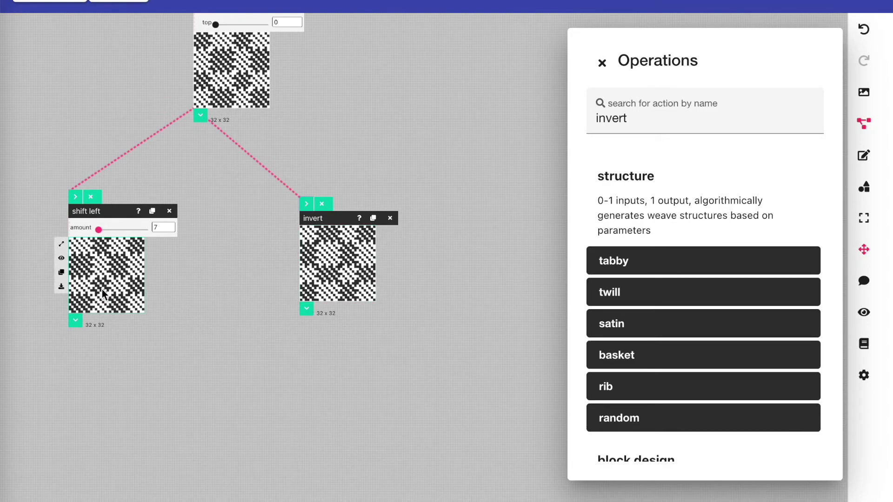
mouse_move(359, 252)
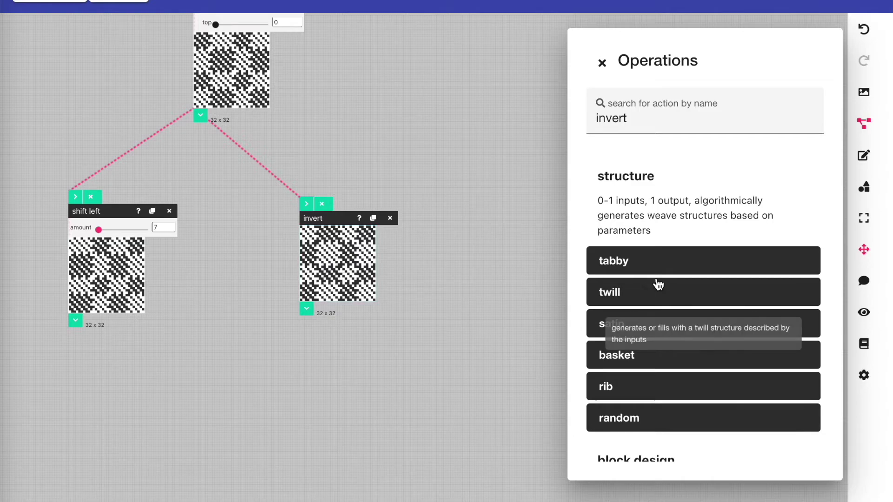
scroll(667, 365, "down", 8)
scroll(668, 364, "down", 3)
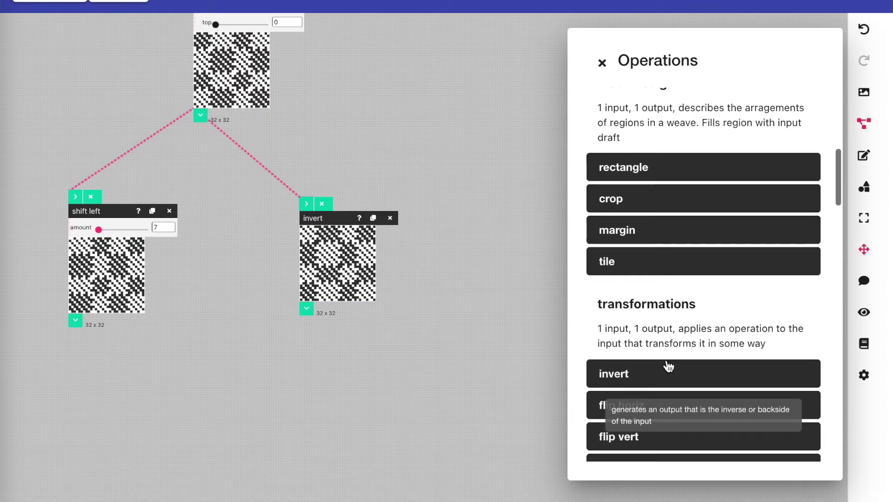
scroll(667, 358, "up", 11)
double_click(624, 118)
type("layer")
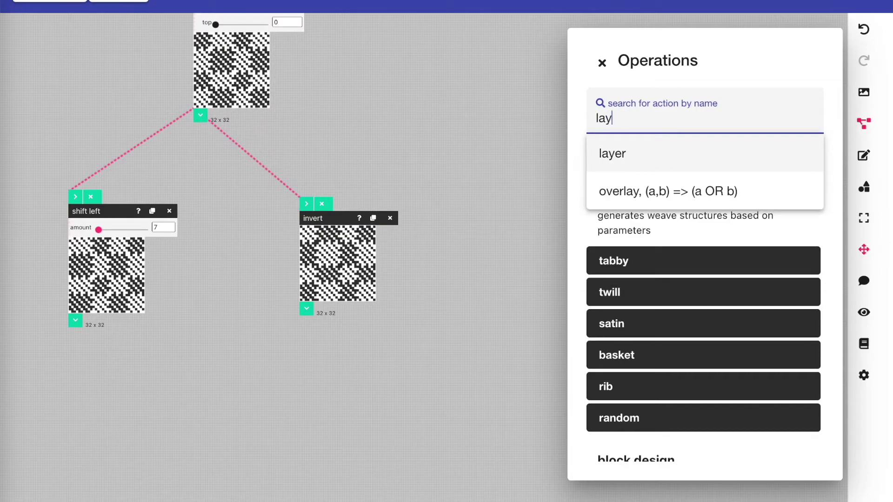
key("Return")
left_click_drag(36, 34, 195, 417)
left_click(75, 321)
left_click(213, 413)
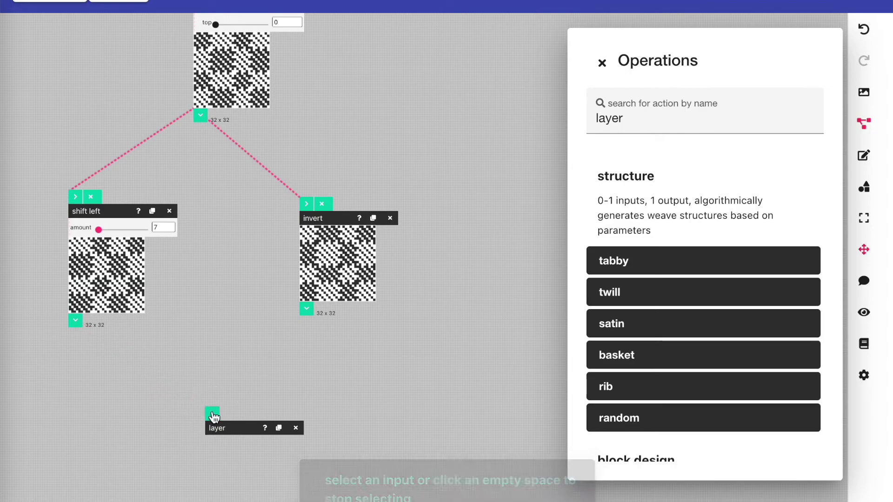
left_click(307, 314)
left_click(212, 414)
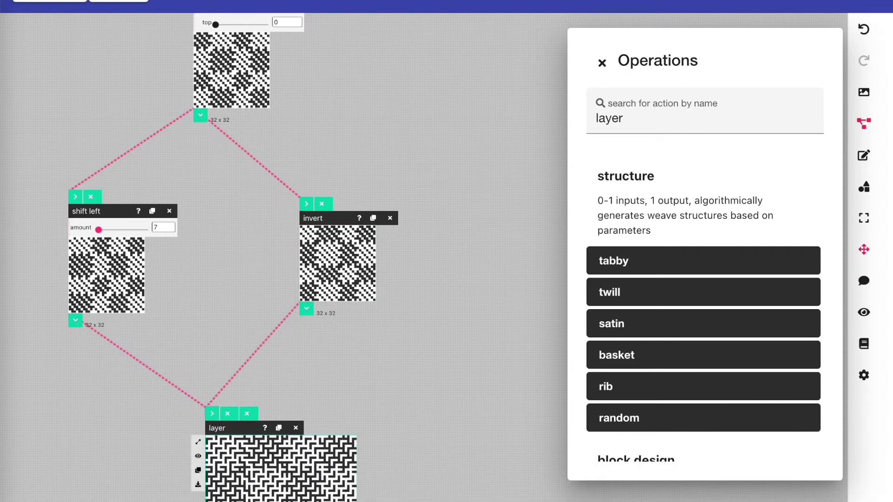
Step: Add a floor loom operation, place it below the layer operation and connect the layered draft as its input
scroll(212, 414, "down", 3)
mouse_move(289, 323)
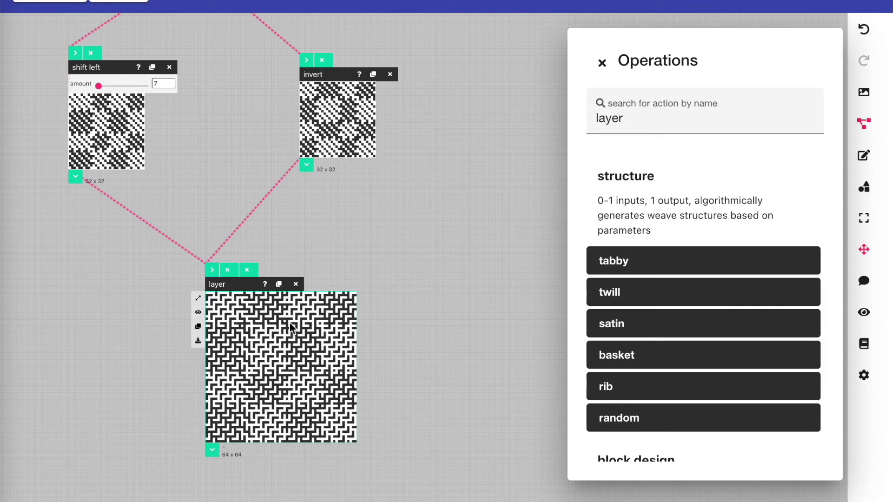
scroll(428, 348, "down", 2)
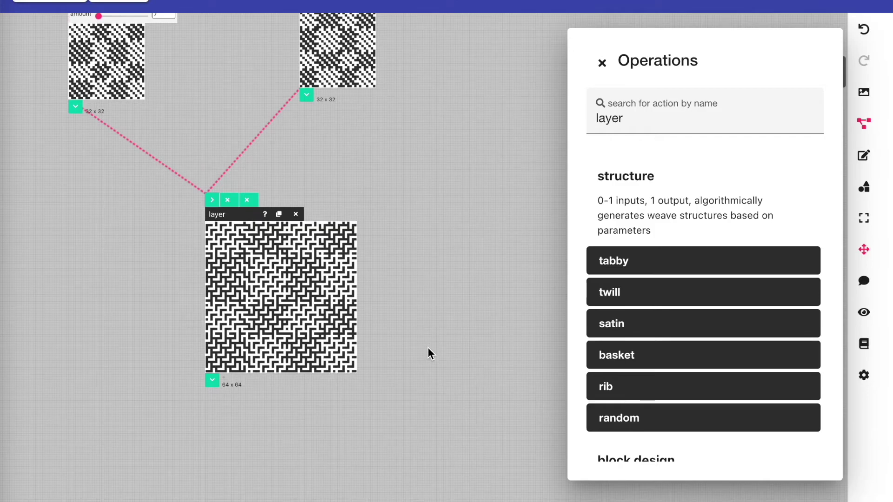
mouse_move(325, 289)
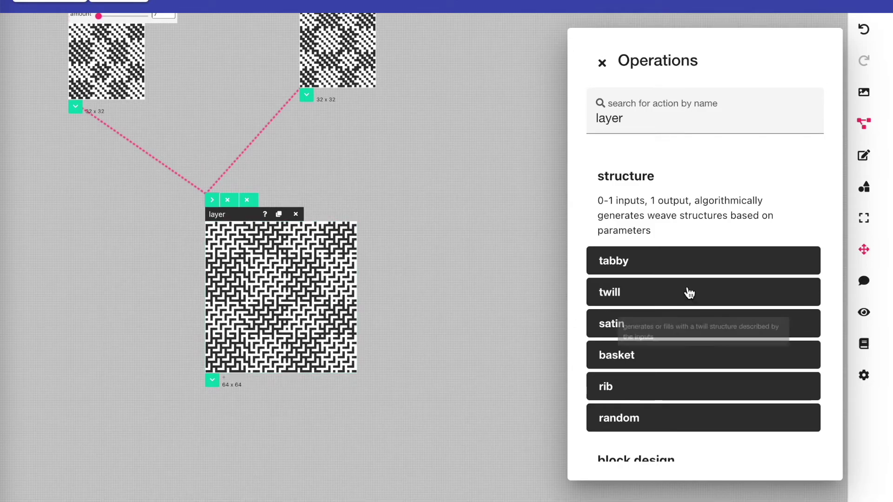
scroll(689, 292, "down", 6)
scroll(689, 292, "down", 15)
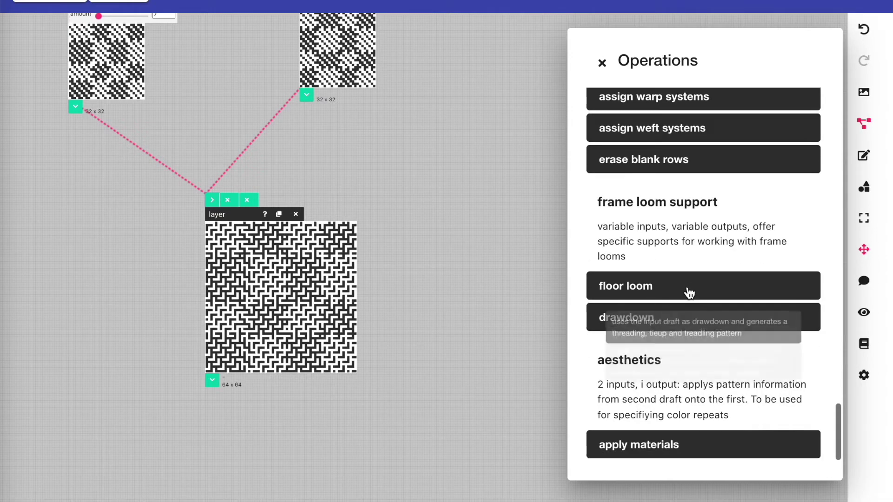
left_click(688, 286)
left_click_drag(21, 33, 205, 445)
left_click(212, 380)
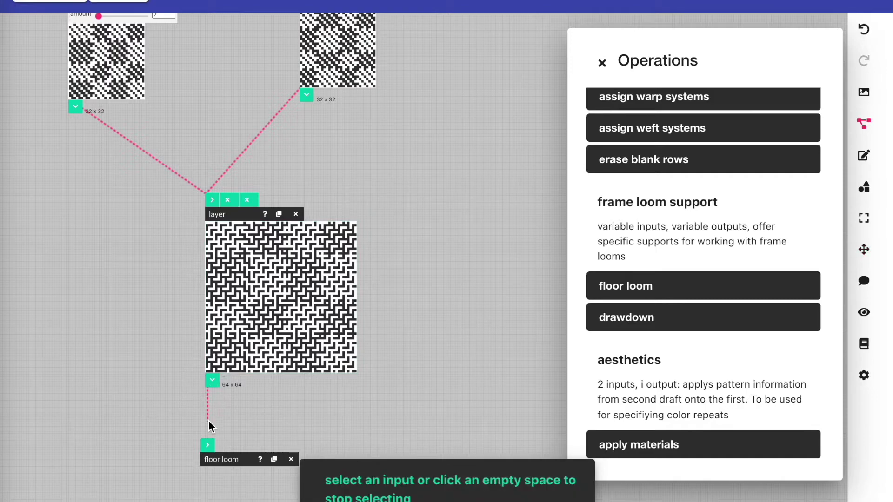
left_click(208, 447)
Step: Disconnect the layered draft from the floor loom operation and delete that operation
scroll(230, 437, "down", 4)
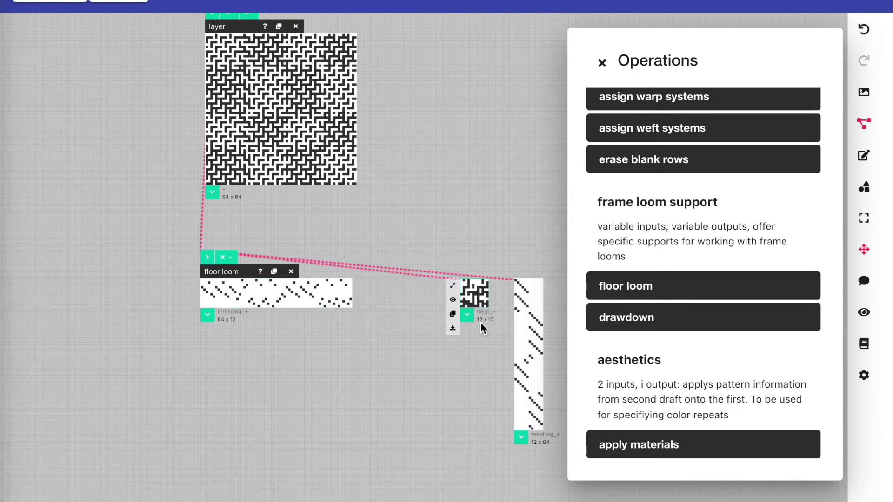
left_click(220, 257)
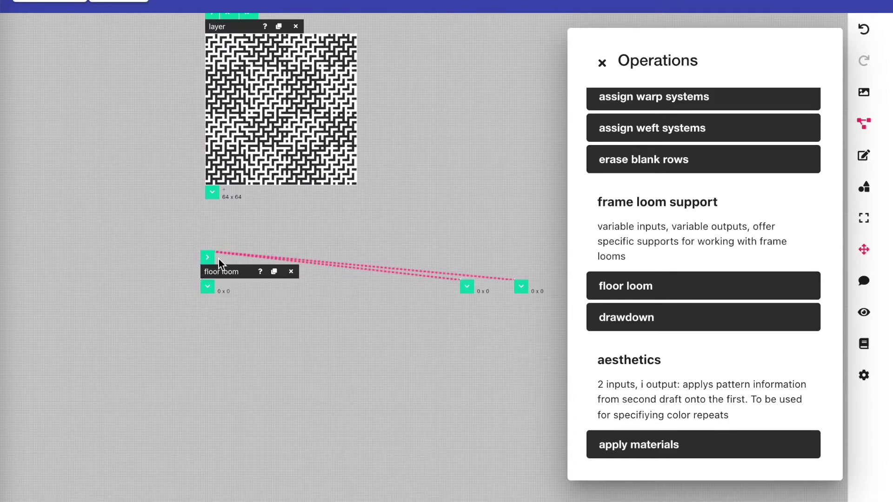
left_click(291, 272)
Step: Name the invert operation's draft "Inverted Pattern" and the shift left operation's draft "Shifted Pttern"
scroll(303, 239, "up", 8)
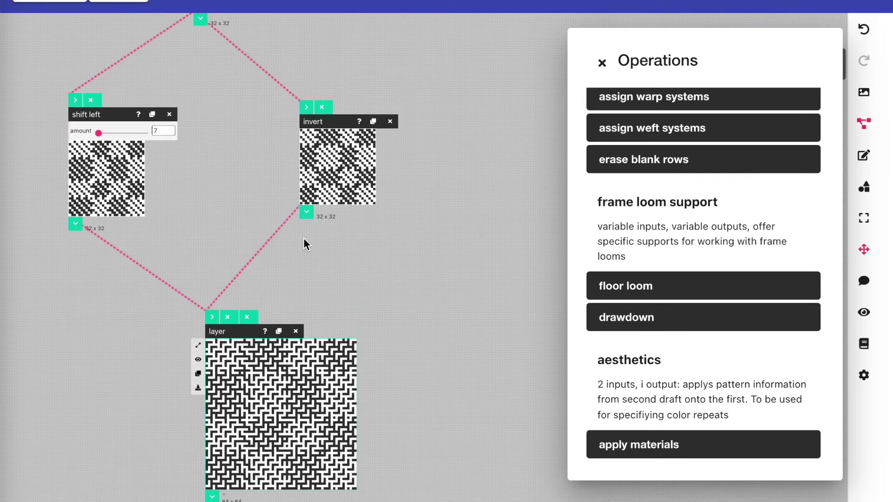
scroll(303, 239, "up", 10)
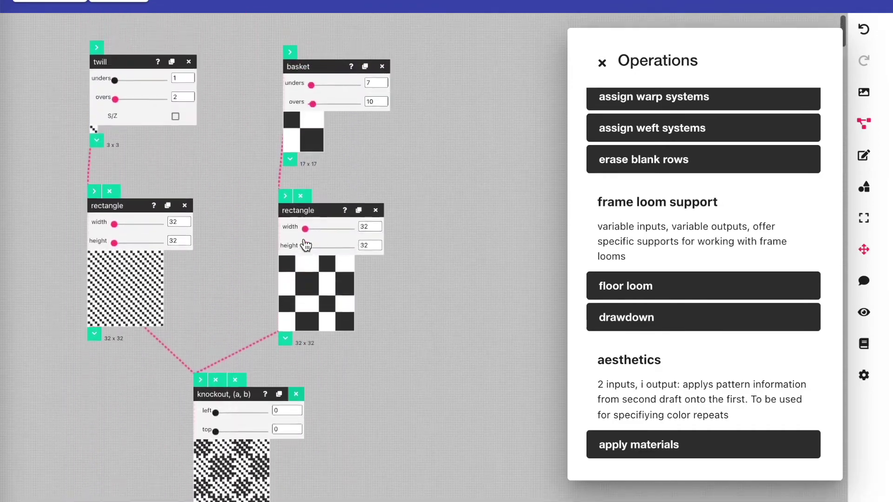
scroll(303, 239, "down", 10)
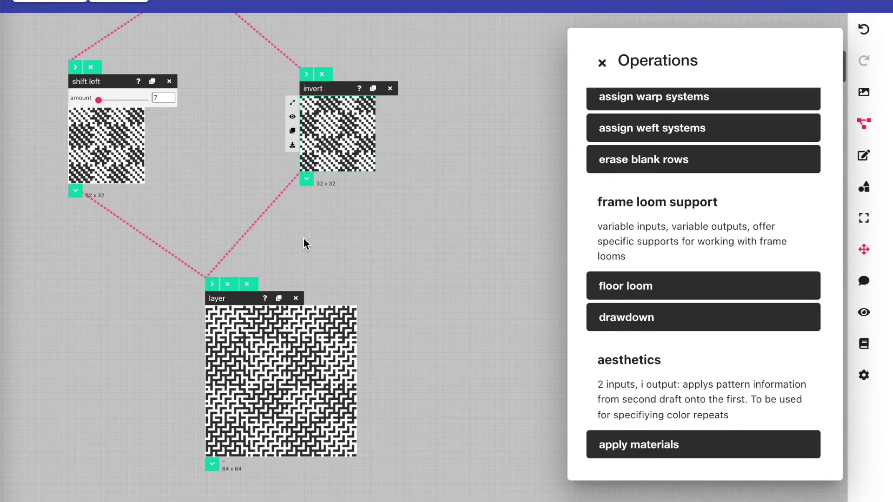
scroll(372, 247, "up", 1)
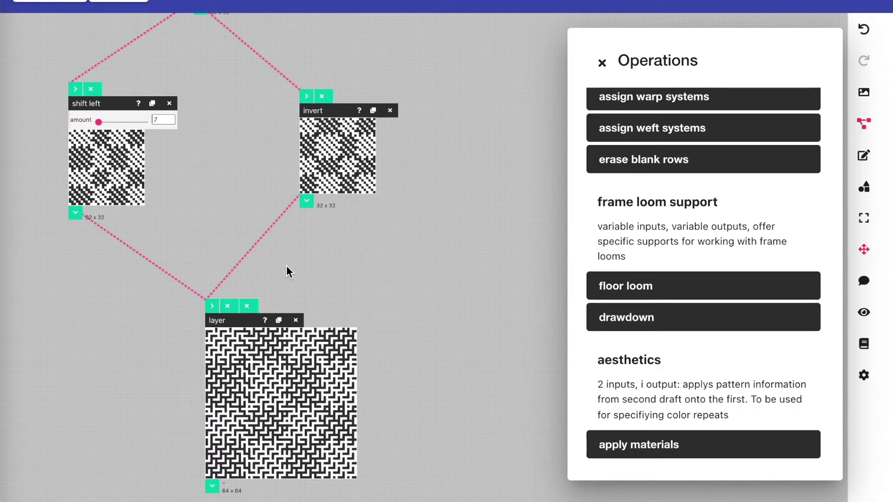
mouse_move(333, 196)
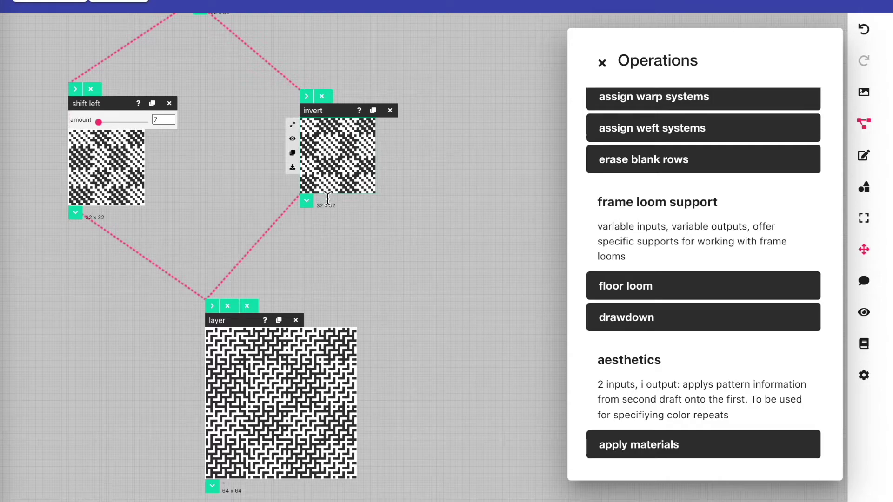
type("Inverted Pattern")
mouse_move(157, 201)
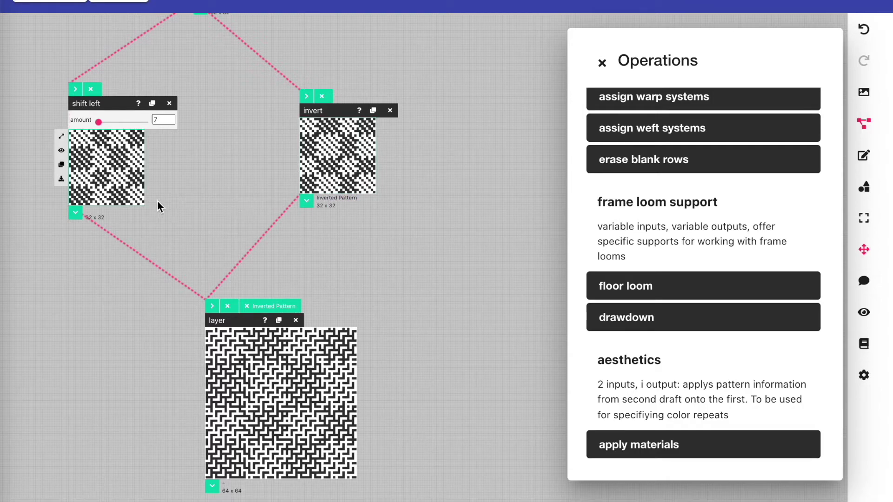
left_click(92, 208)
type("Shifted")
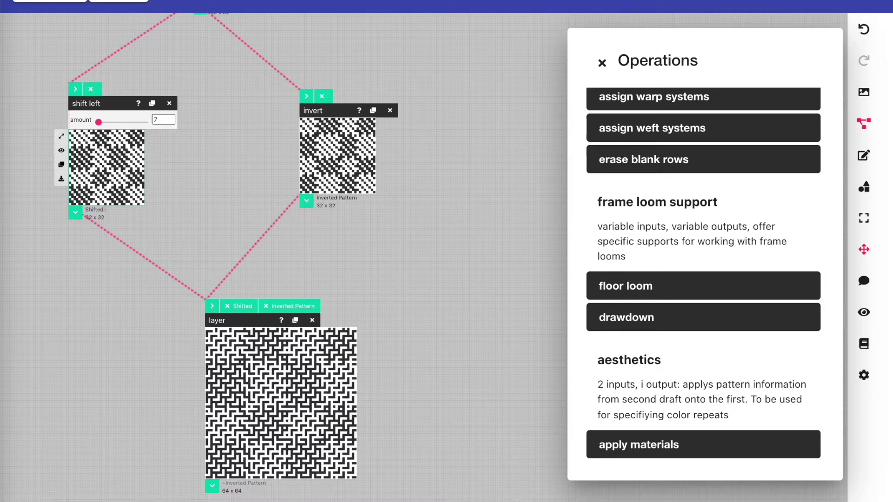
type(" Pttern")
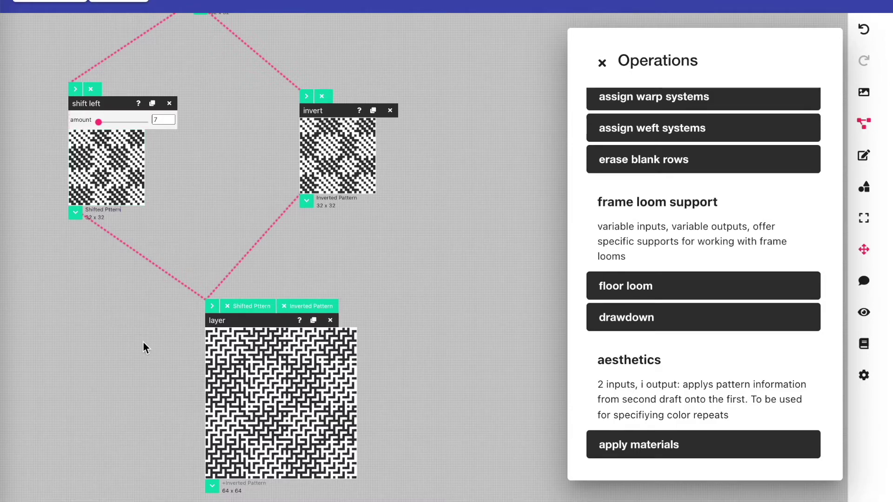
Step: Remove both input connections from the layer operation and move it lower to make room above it
left_click(228, 306)
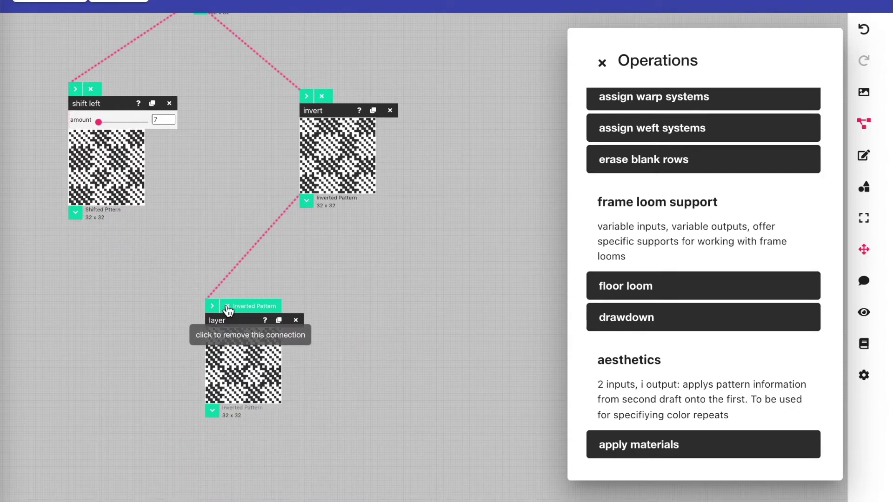
left_click(226, 306)
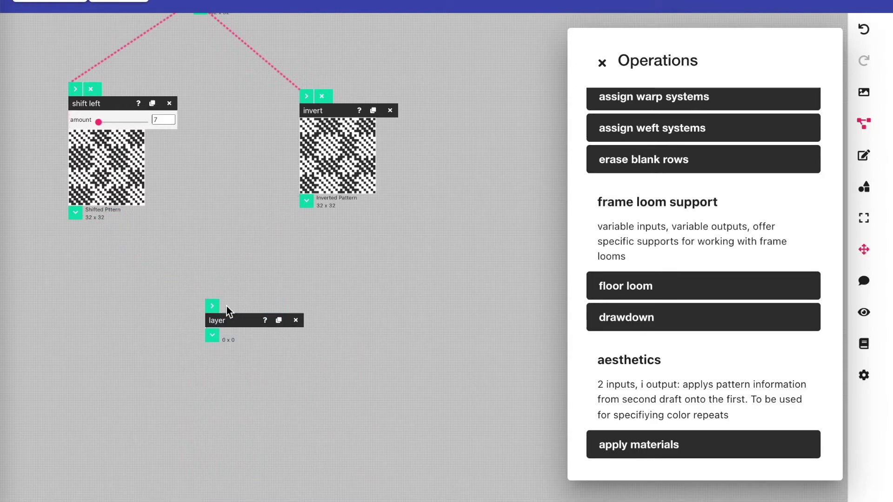
left_click_drag(233, 322, 237, 409)
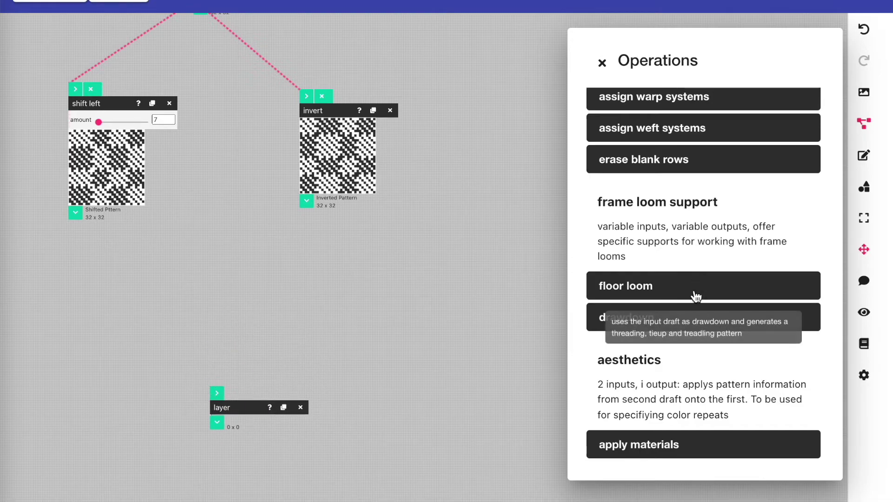
Step: Add an apply materials operation below shift left and connect the Shifted Pttern draft as its input
left_click(661, 453)
left_click_drag(41, 35, 77, 269)
left_click(75, 212)
left_click(82, 278)
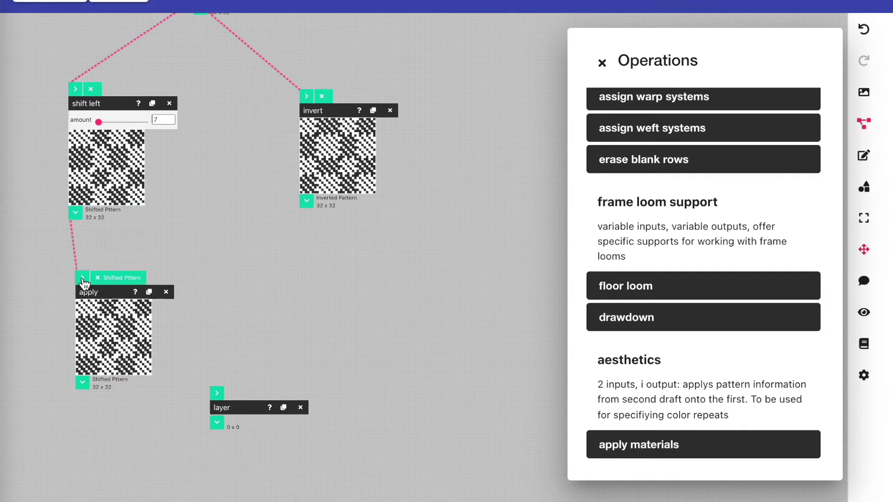
Step: Duplicate the apply materials operation, place the copy below invert and connect the Inverted Pattern draft to it
left_click(149, 292)
left_click_drag(272, 283, 296, 268)
left_click(307, 203)
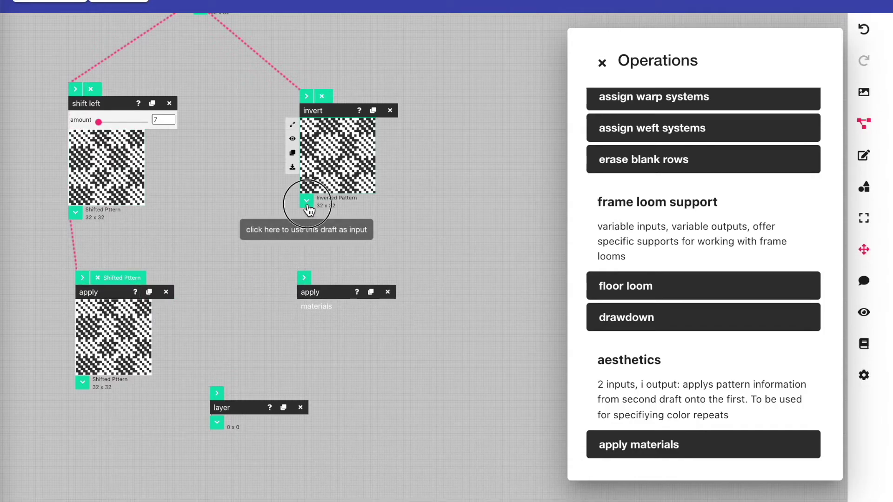
left_click(304, 277)
Step: Draw a blank 2 x 2 draft between shift left and its apply materials operation, and open it for fine tuning
mouse_move(83, 315)
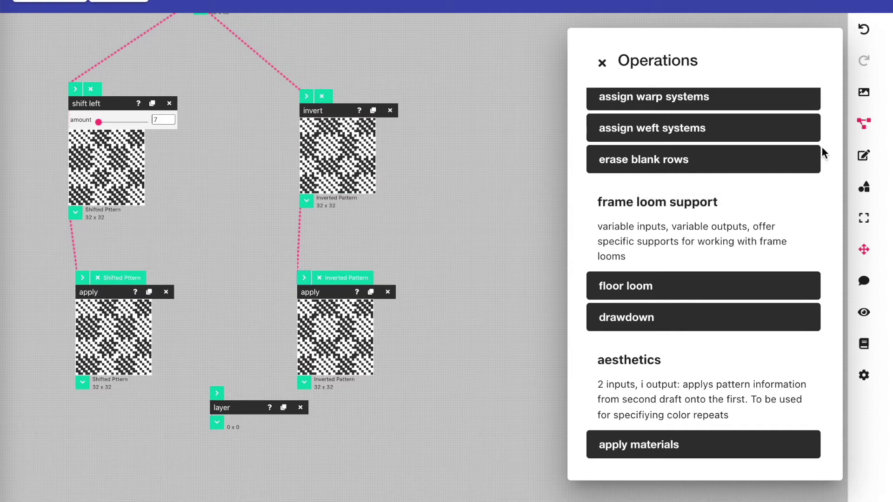
left_click(864, 218)
left_click_drag(135, 238, 141, 241)
left_click(125, 248)
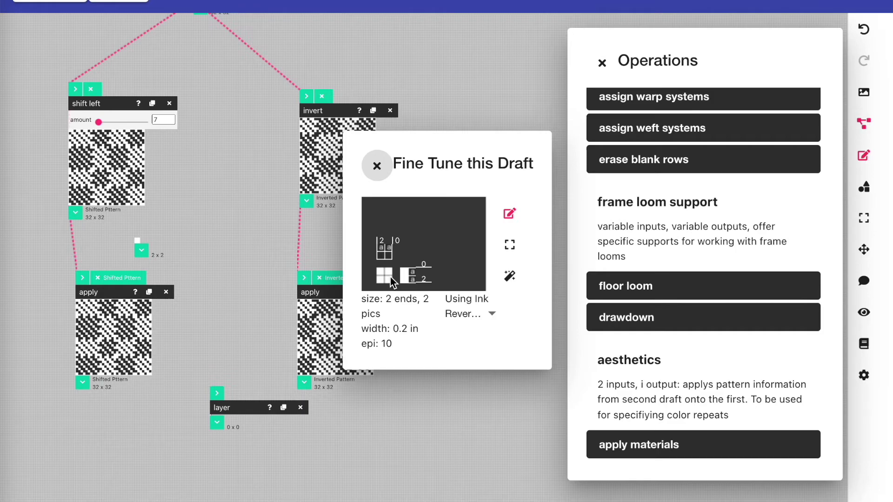
Step: Reduce the small draft to one end and one pick, set its warp material to green and change its weft material
mouse_move(391, 236)
left_click(389, 201)
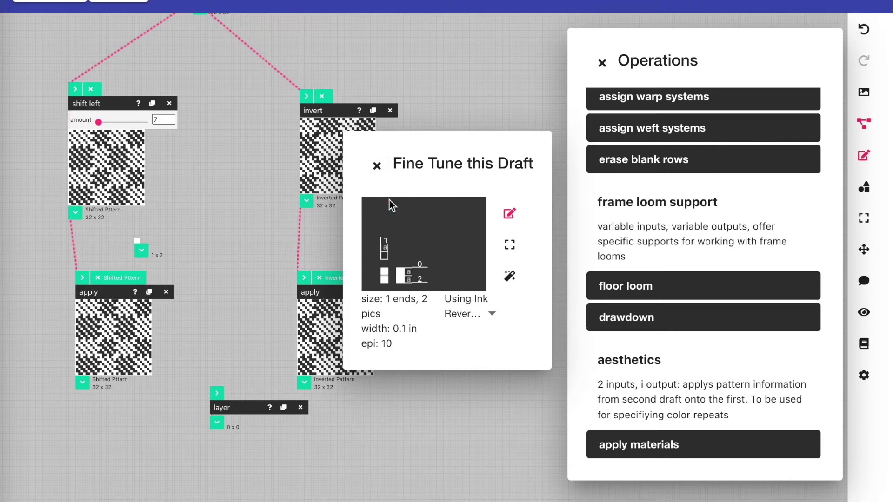
left_click(384, 255)
mouse_move(441, 285)
left_click(463, 280)
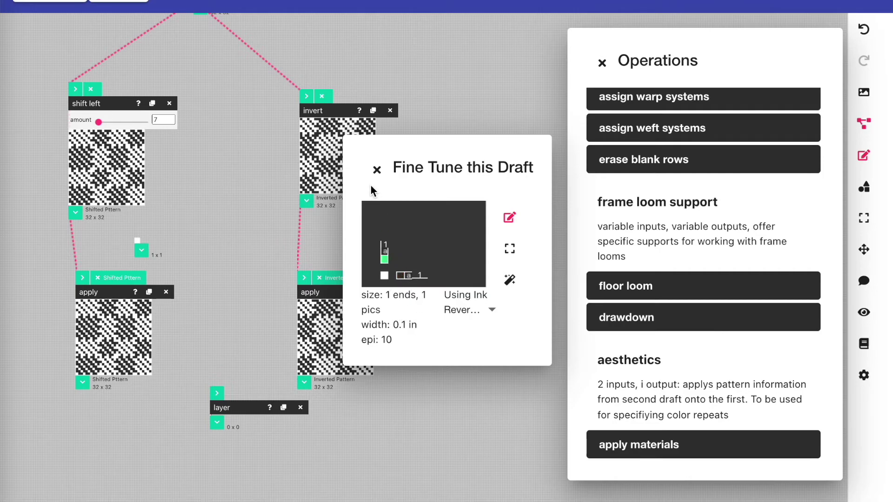
left_click(377, 171)
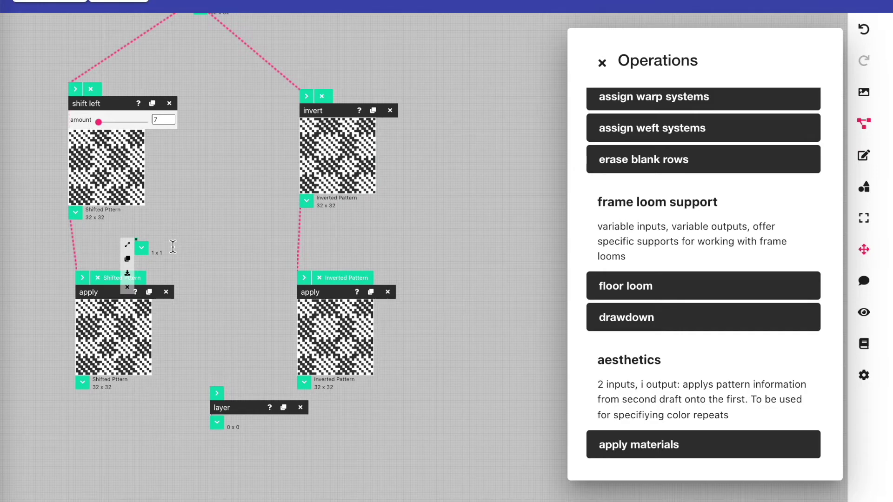
Step: Connect the 1 x 1 green draft to the apply materials operation below shift left, and place a duplicate of it between invert and its apply operation
left_click(141, 249)
left_click(83, 278)
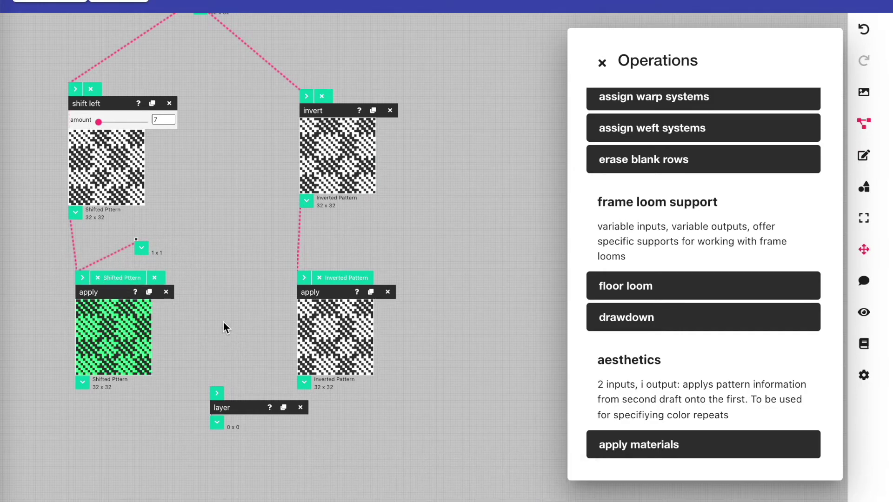
mouse_move(126, 263)
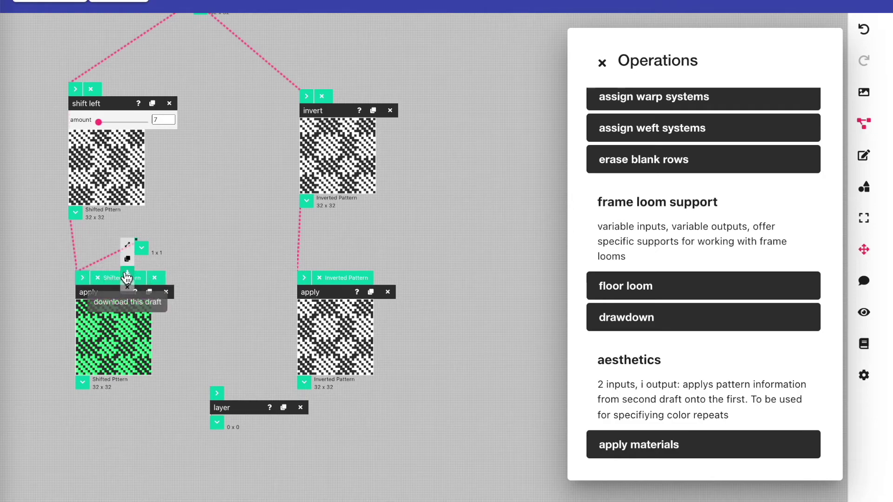
left_click_drag(153, 251, 407, 236)
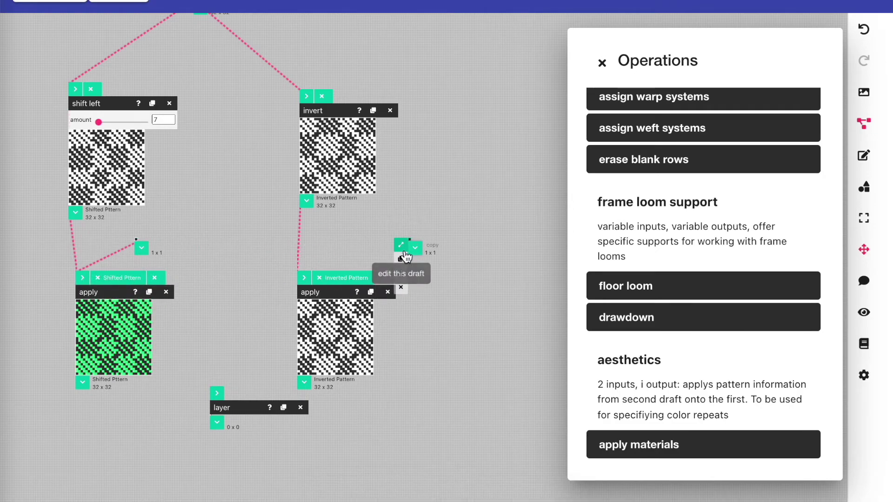
Step: Change the copied draft's warp material to red and weft material to white, and connect it to the apply materials operation below invert
left_click(401, 245)
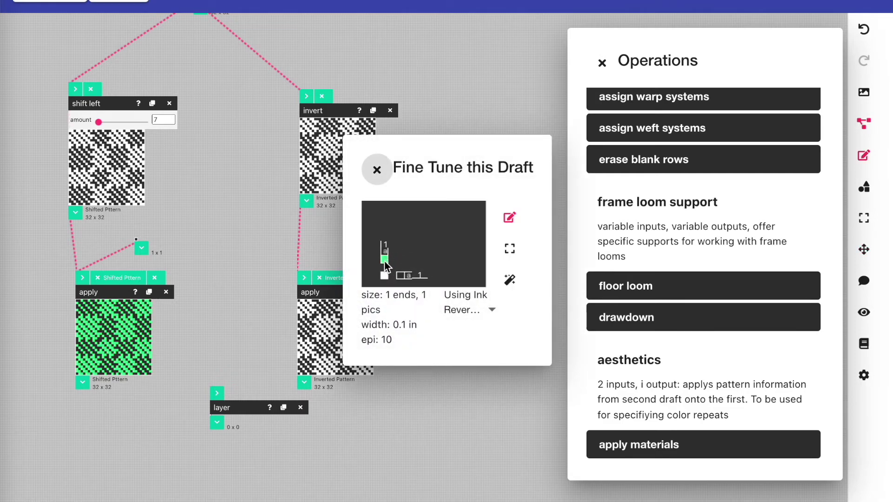
left_click(384, 260)
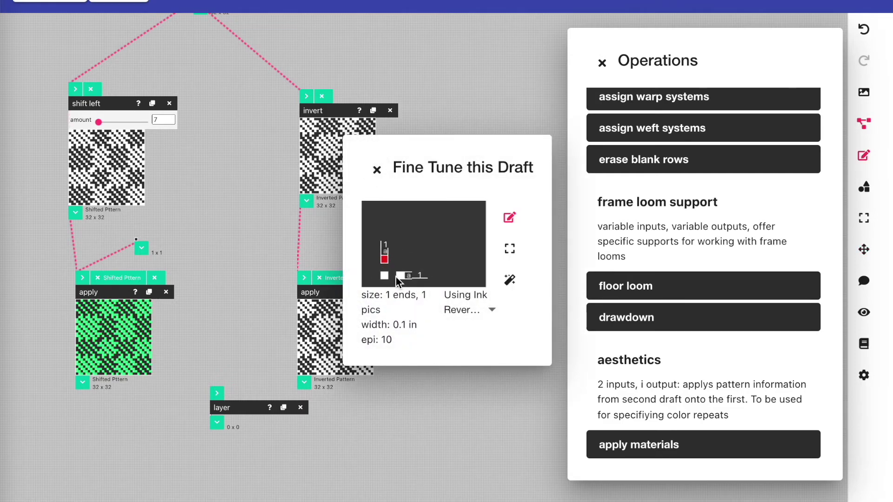
left_click(377, 169)
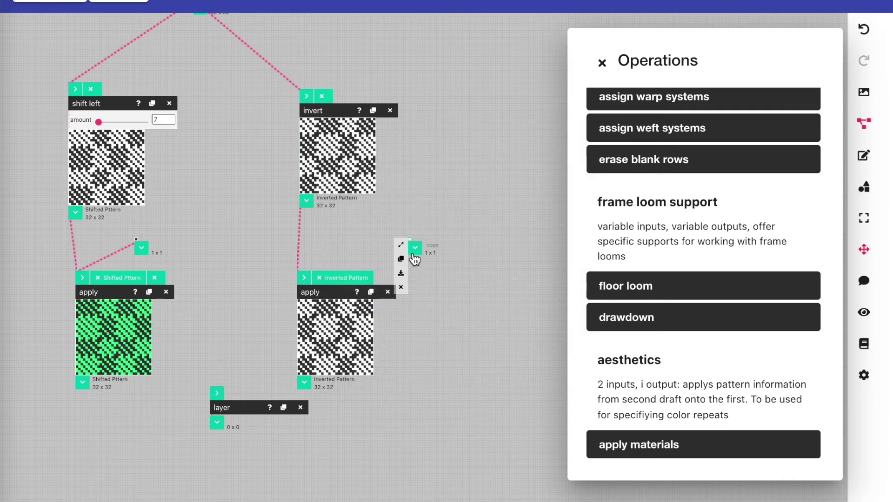
left_click(415, 248)
left_click(304, 278)
Step: Place the layer operation lower between the two colored drafts and connect Shifted Pttern and Inverted Pattern as its inputs
scroll(311, 389, "down", 3)
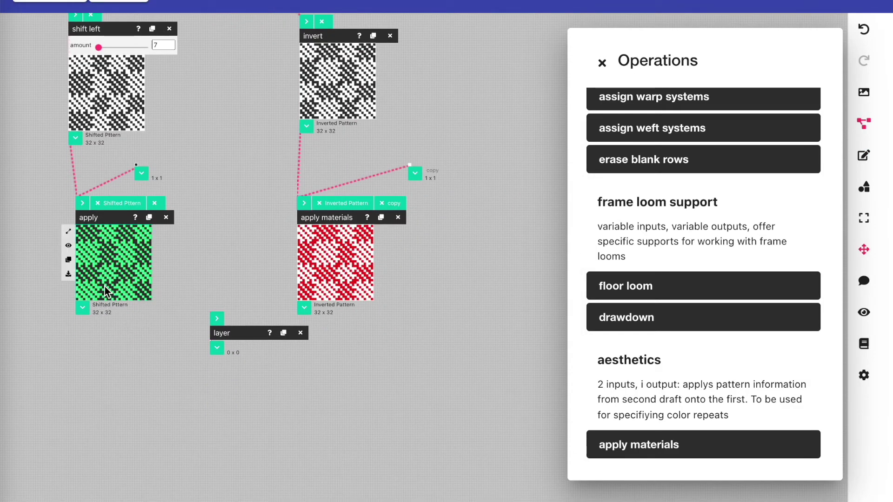
left_click_drag(246, 329, 182, 351)
left_click(193, 359)
left_click(82, 308)
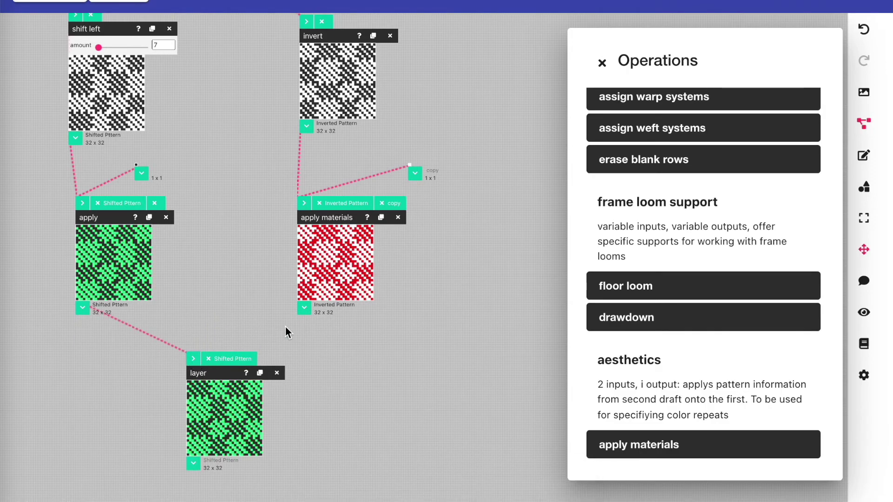
left_click(304, 308)
left_click(194, 360)
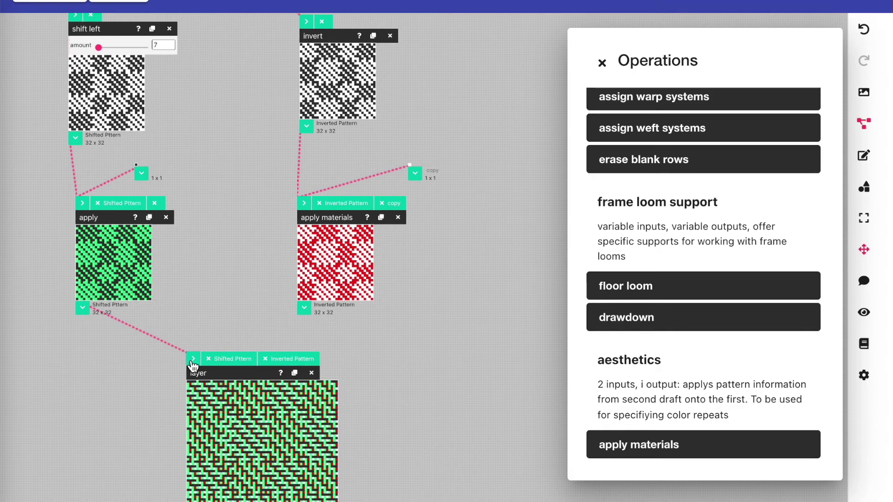
Step: Open the layered draft for fine tuning and display its Draft View settings beside it
scroll(267, 463, "down", 3)
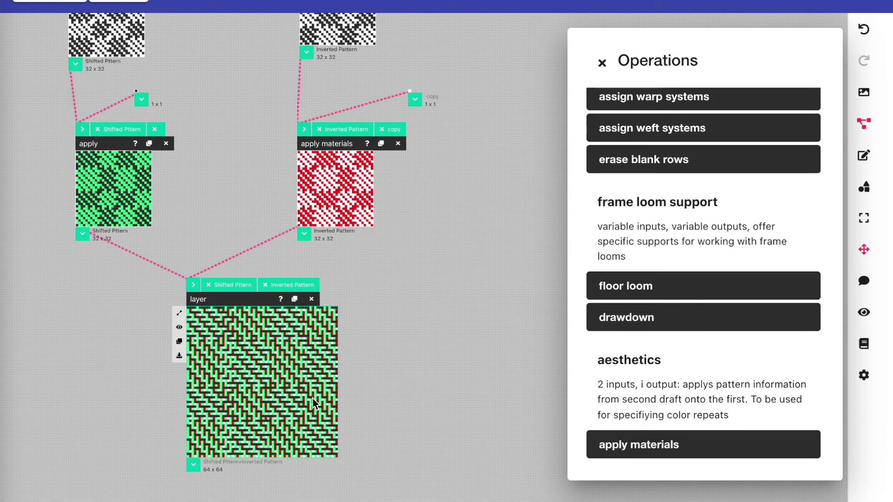
left_click(178, 313)
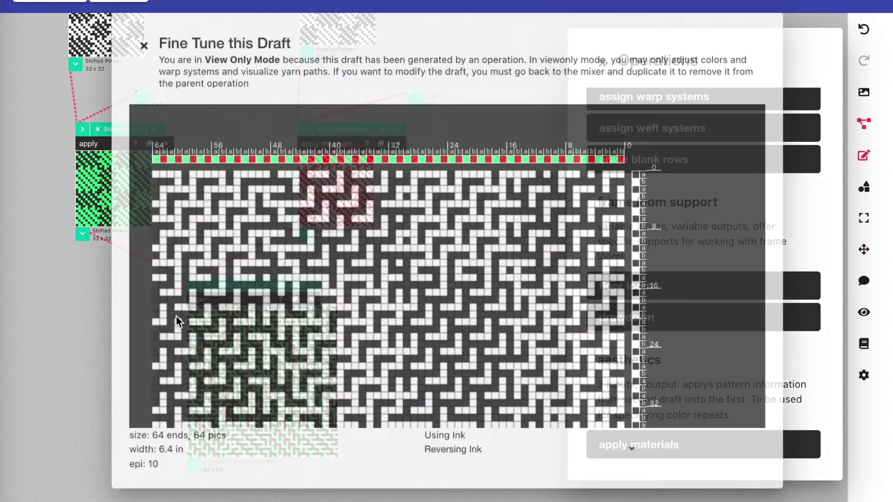
scroll(392, 294, "down", 1)
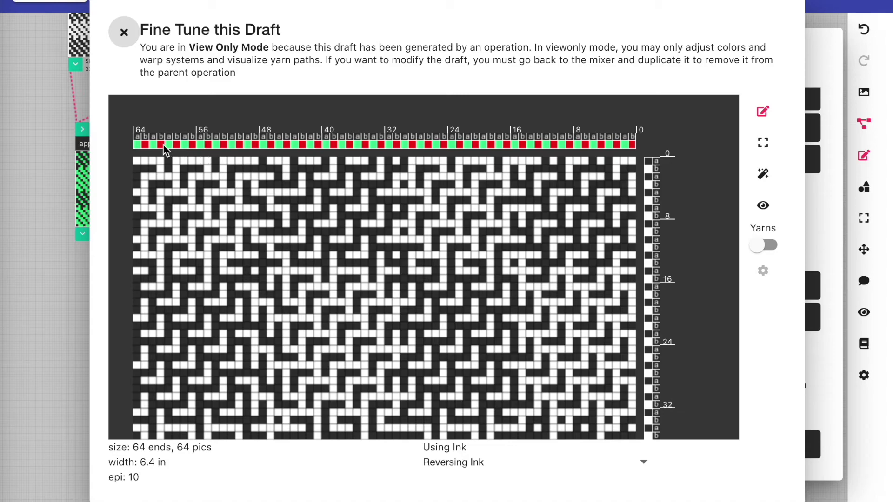
left_click(771, 208)
left_click_drag(424, 105, 742, 180)
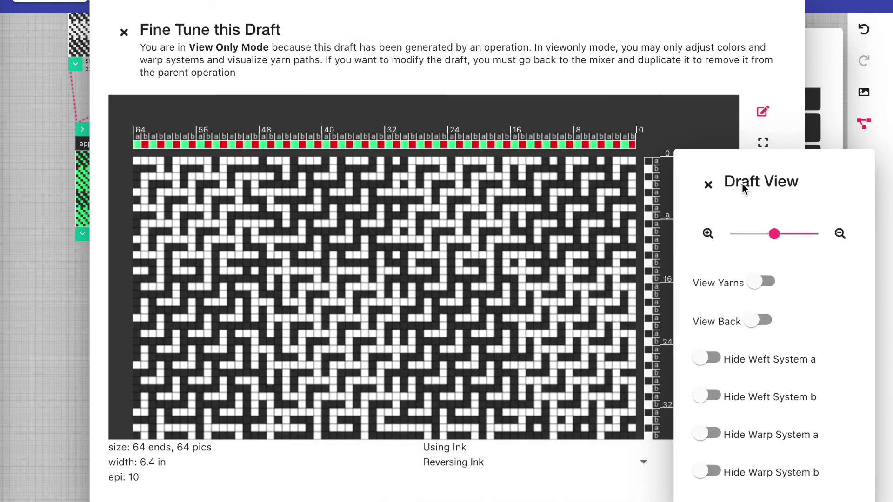
Step: Hide weft system b and warp system b to inspect system a in the draft, and show them again
left_click(704, 395)
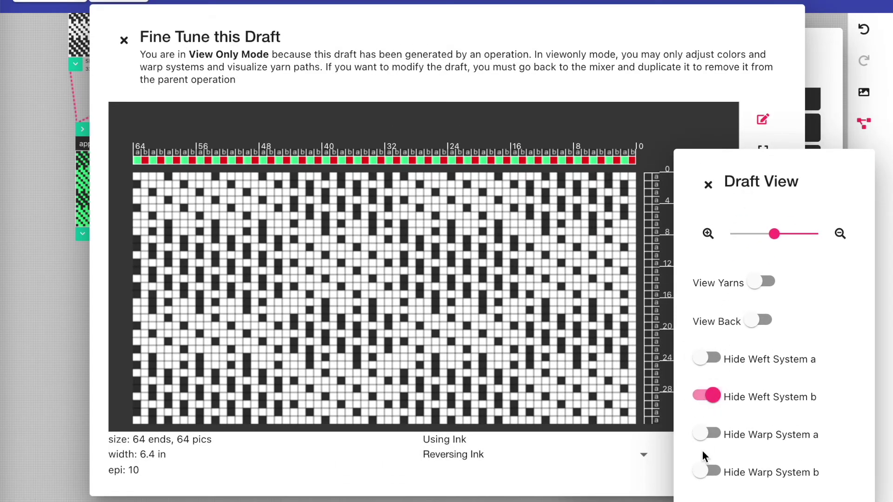
left_click(705, 474)
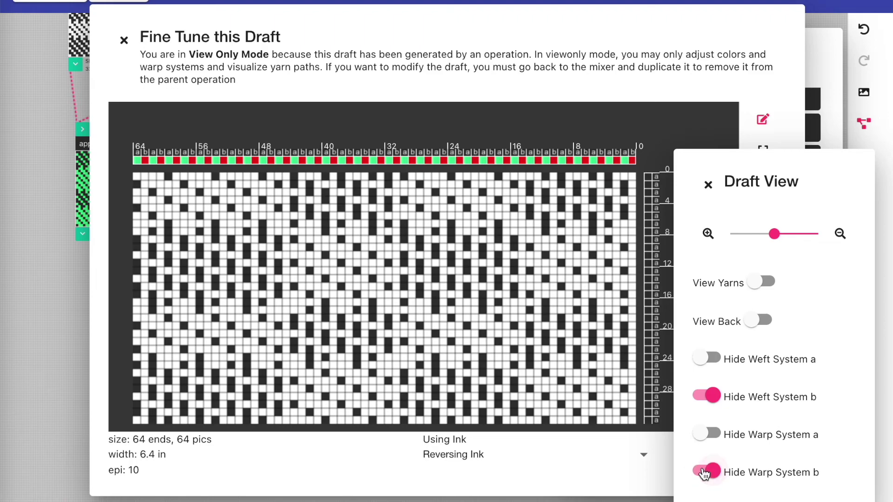
left_click(706, 473)
left_click(709, 396)
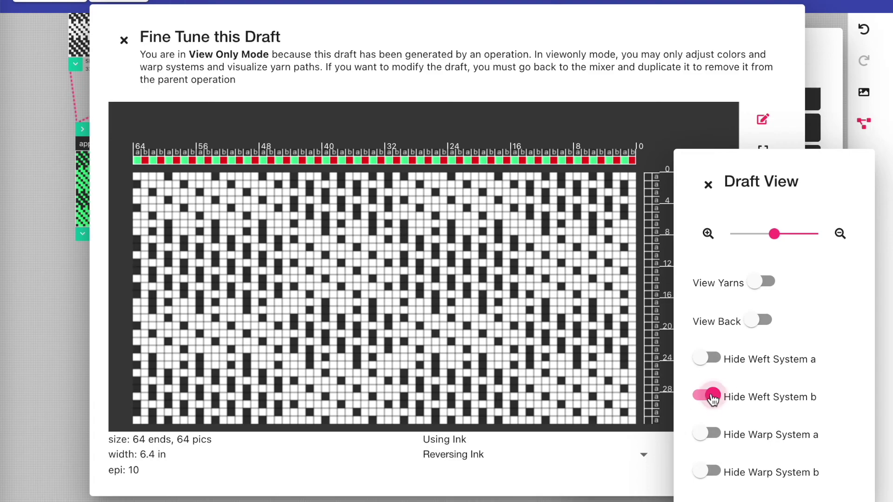
Step: Hide weft system a and warp system a to inspect system b in the draft, and show them again
left_click(707, 359)
left_click(703, 435)
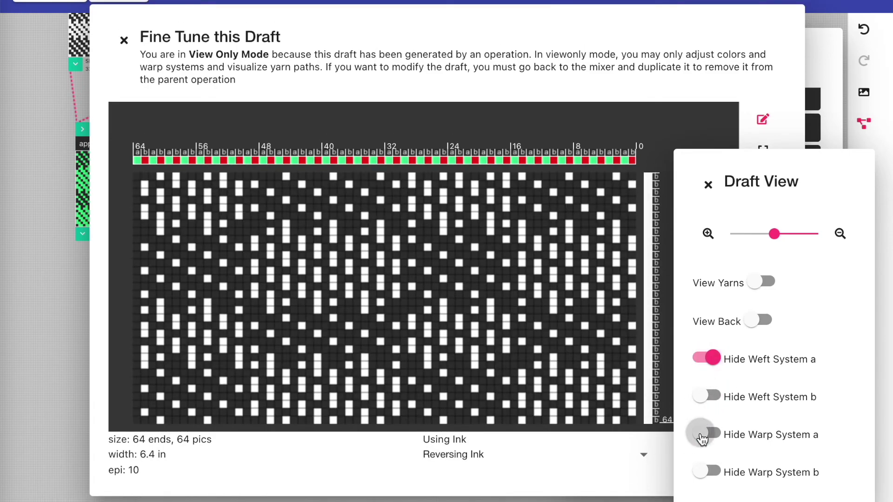
left_click(705, 435)
left_click(705, 358)
Step: Switch the draft to its back view and return to the front, and turn on the yarn view
left_click(754, 321)
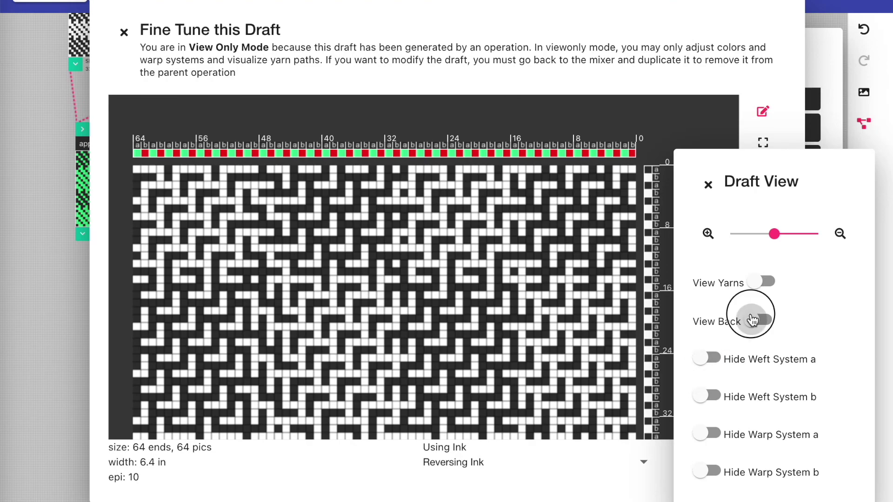
left_click(753, 320)
left_click(756, 282)
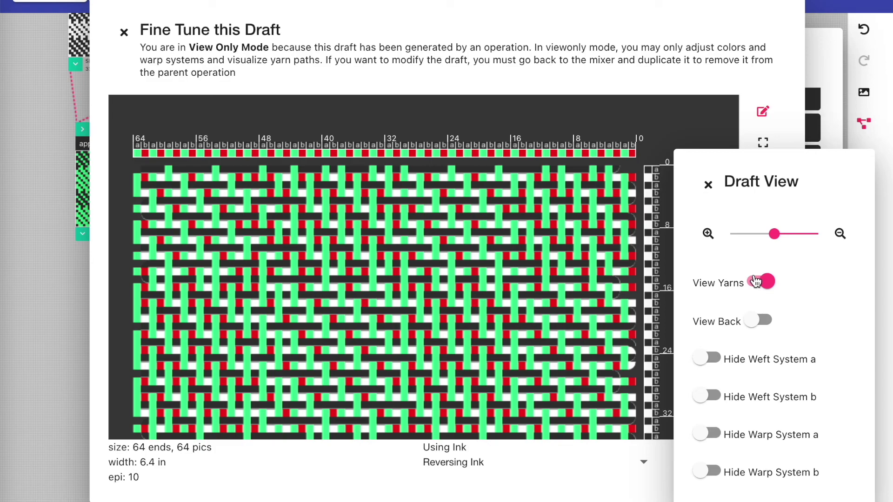
Step: Isolate system b in the yarn view by hiding weft and warp systems a, and restore both
left_click(702, 359)
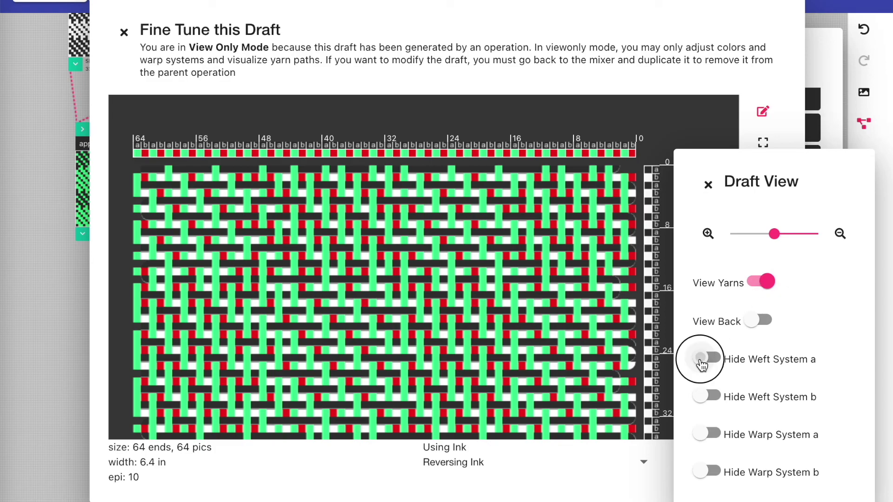
left_click(706, 433)
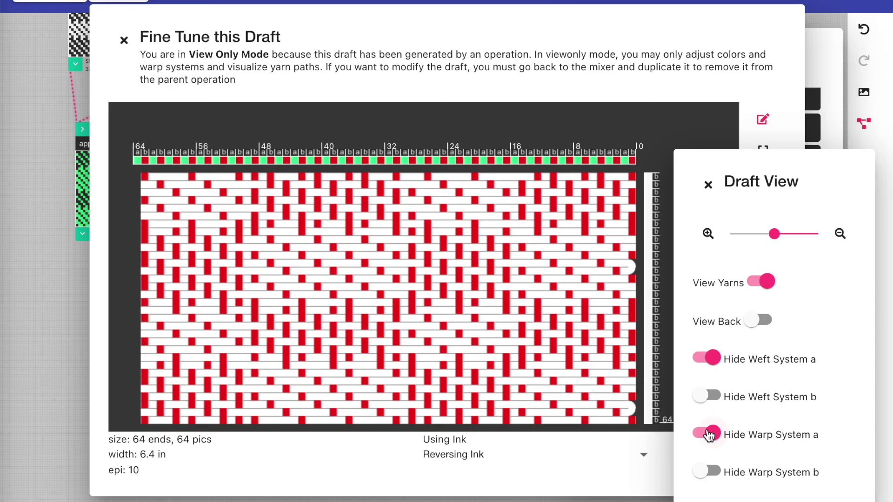
left_click(708, 435)
left_click(707, 357)
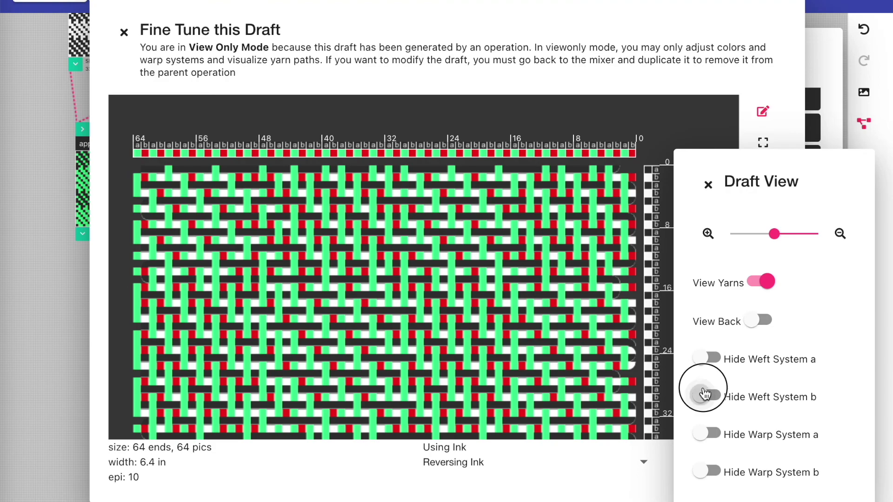
Step: Isolate system a in the yarn view by hiding weft and warp systems b, and close the draft
left_click(705, 395)
left_click(706, 470)
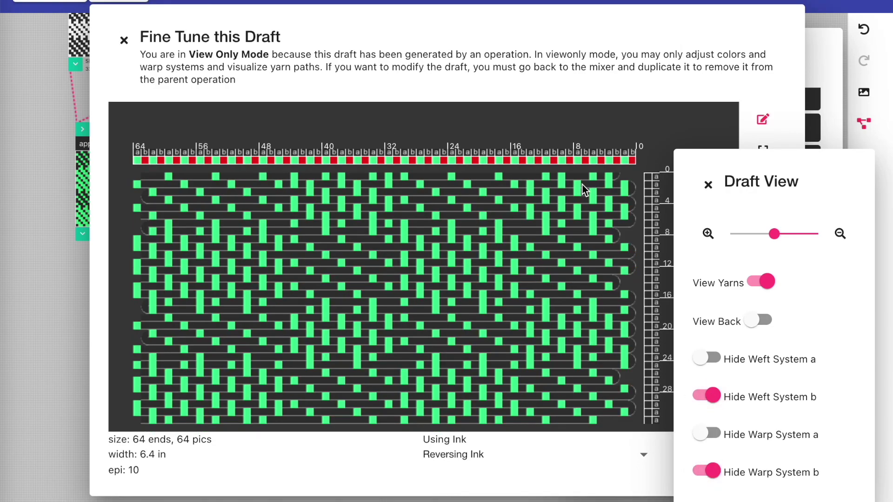
left_click(124, 40)
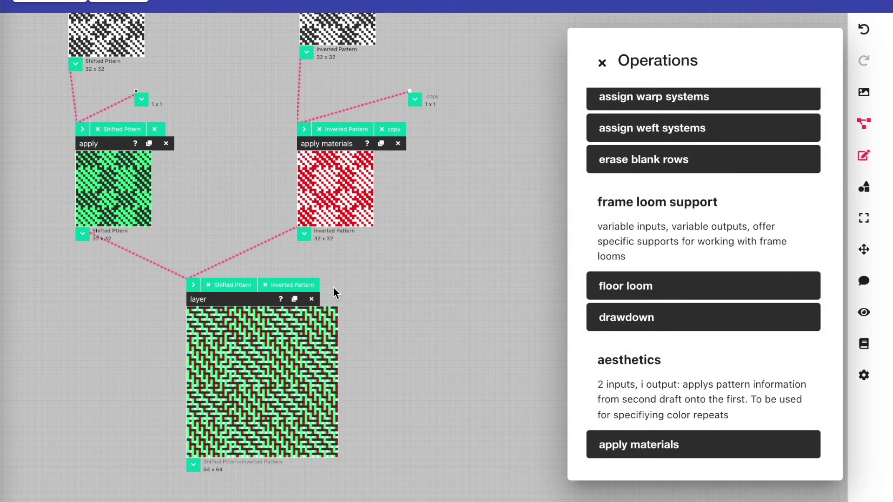
Step: Examine the categories in the Operations list from jacquard back to transformations, and review the operation chain up to the twill and basket drafts
scroll(760, 281, "up", 4)
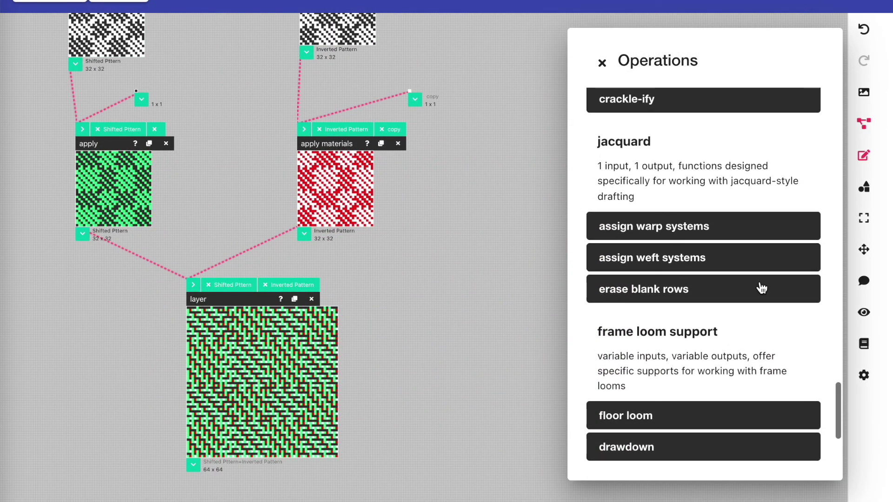
scroll(761, 288, "up", 1)
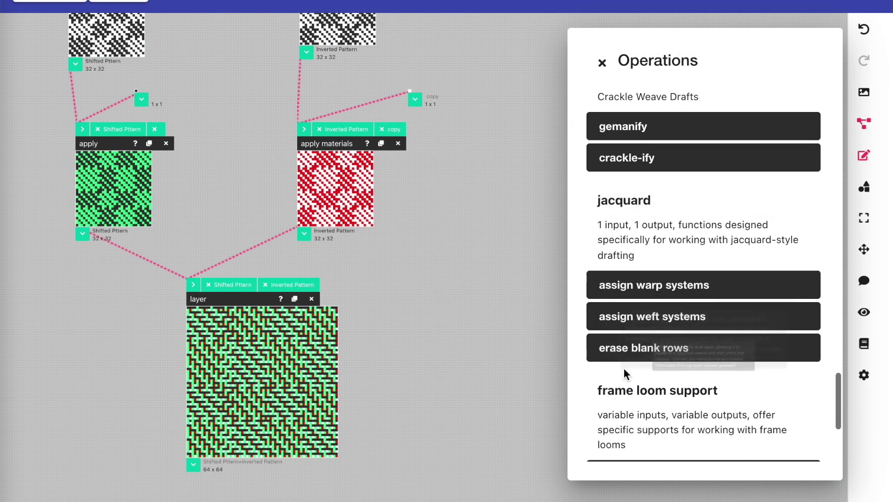
scroll(709, 274, "up", 8)
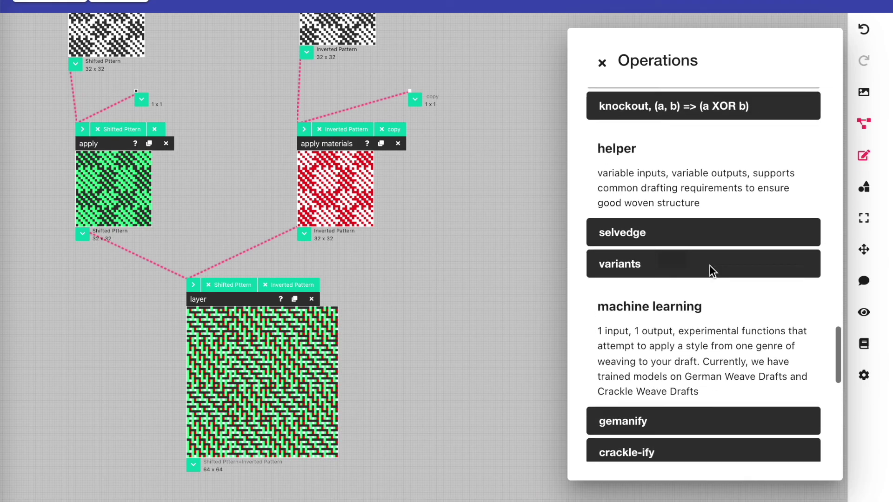
scroll(710, 269, "up", 8)
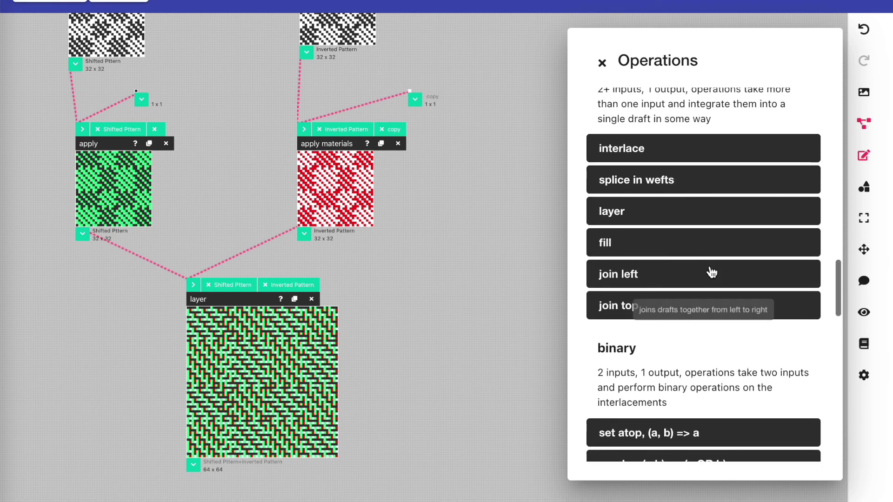
scroll(712, 272, "up", 7)
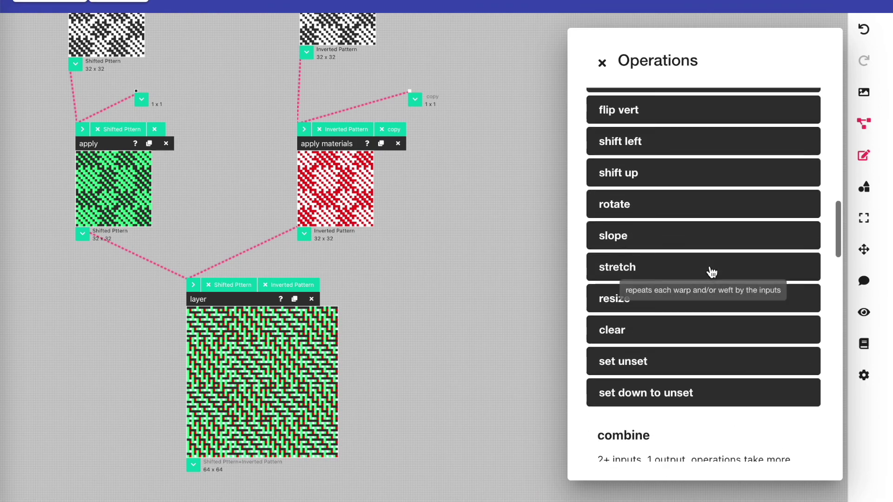
scroll(712, 272, "up", 3)
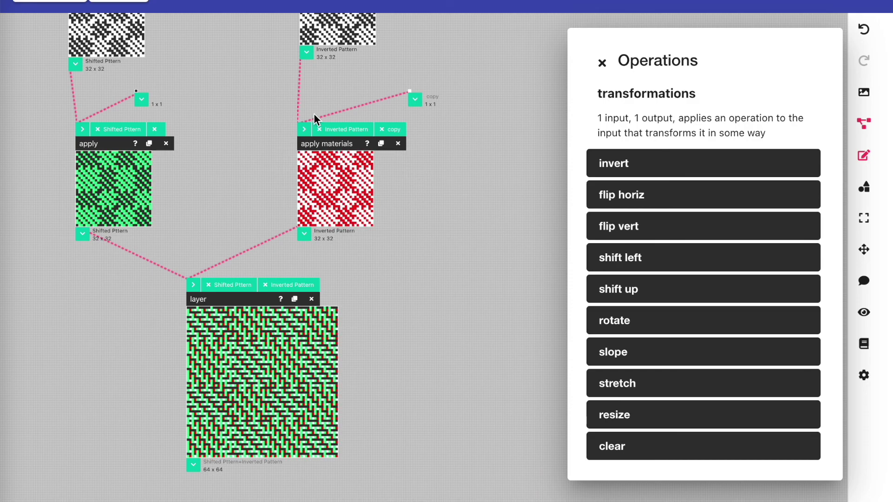
scroll(159, 204, "up", 5)
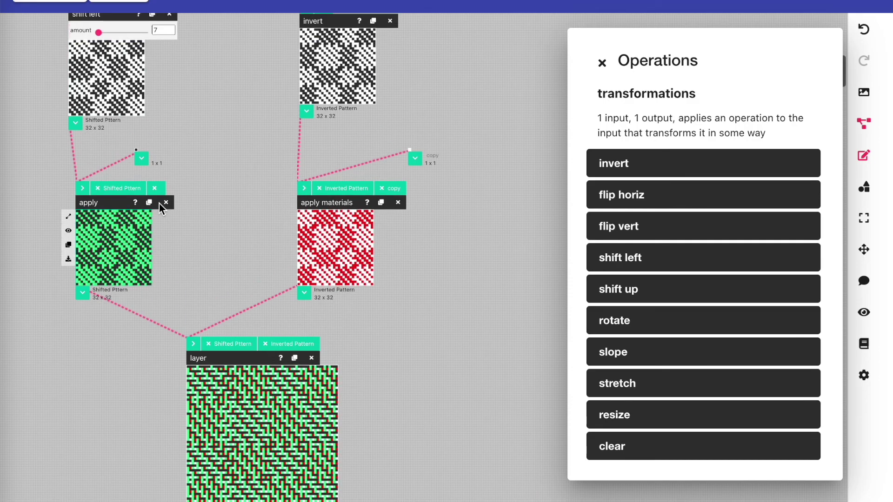
scroll(159, 203, "up", 6)
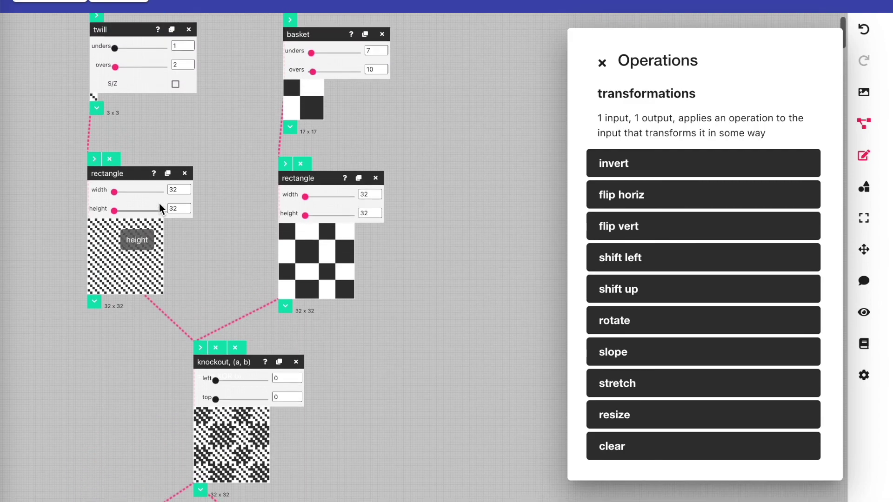
Step: Log in with a Google account so that the design file is saved, and return to the operation chain
left_click(36, 4)
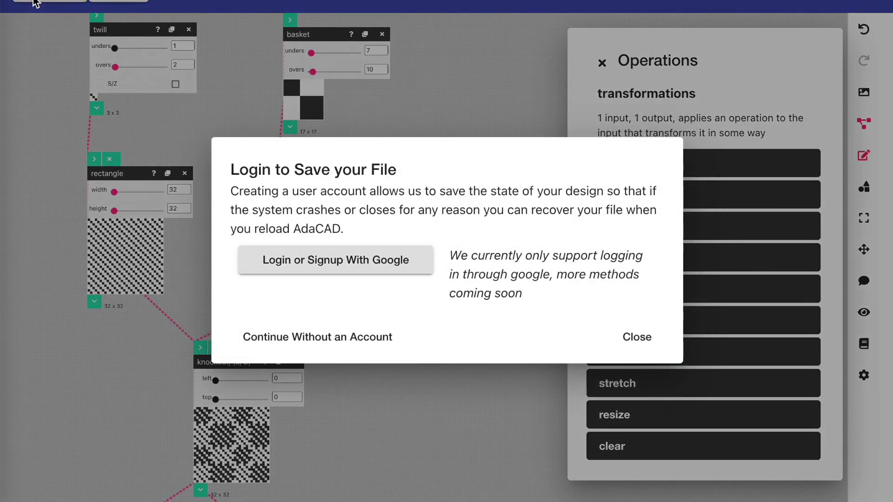
left_click(299, 269)
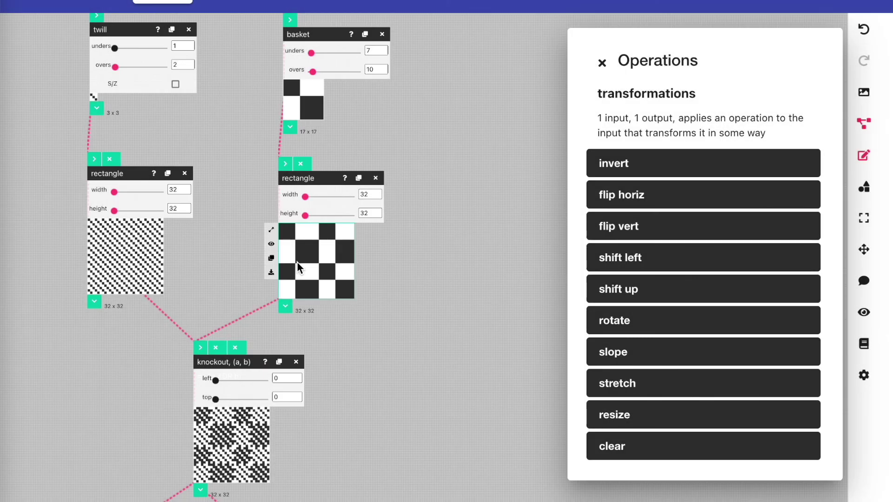
scroll(347, 287, "down", 15)
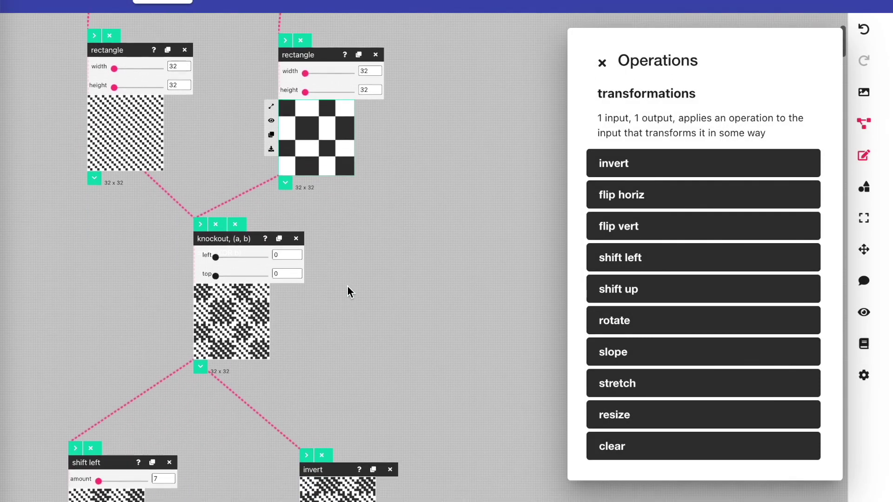